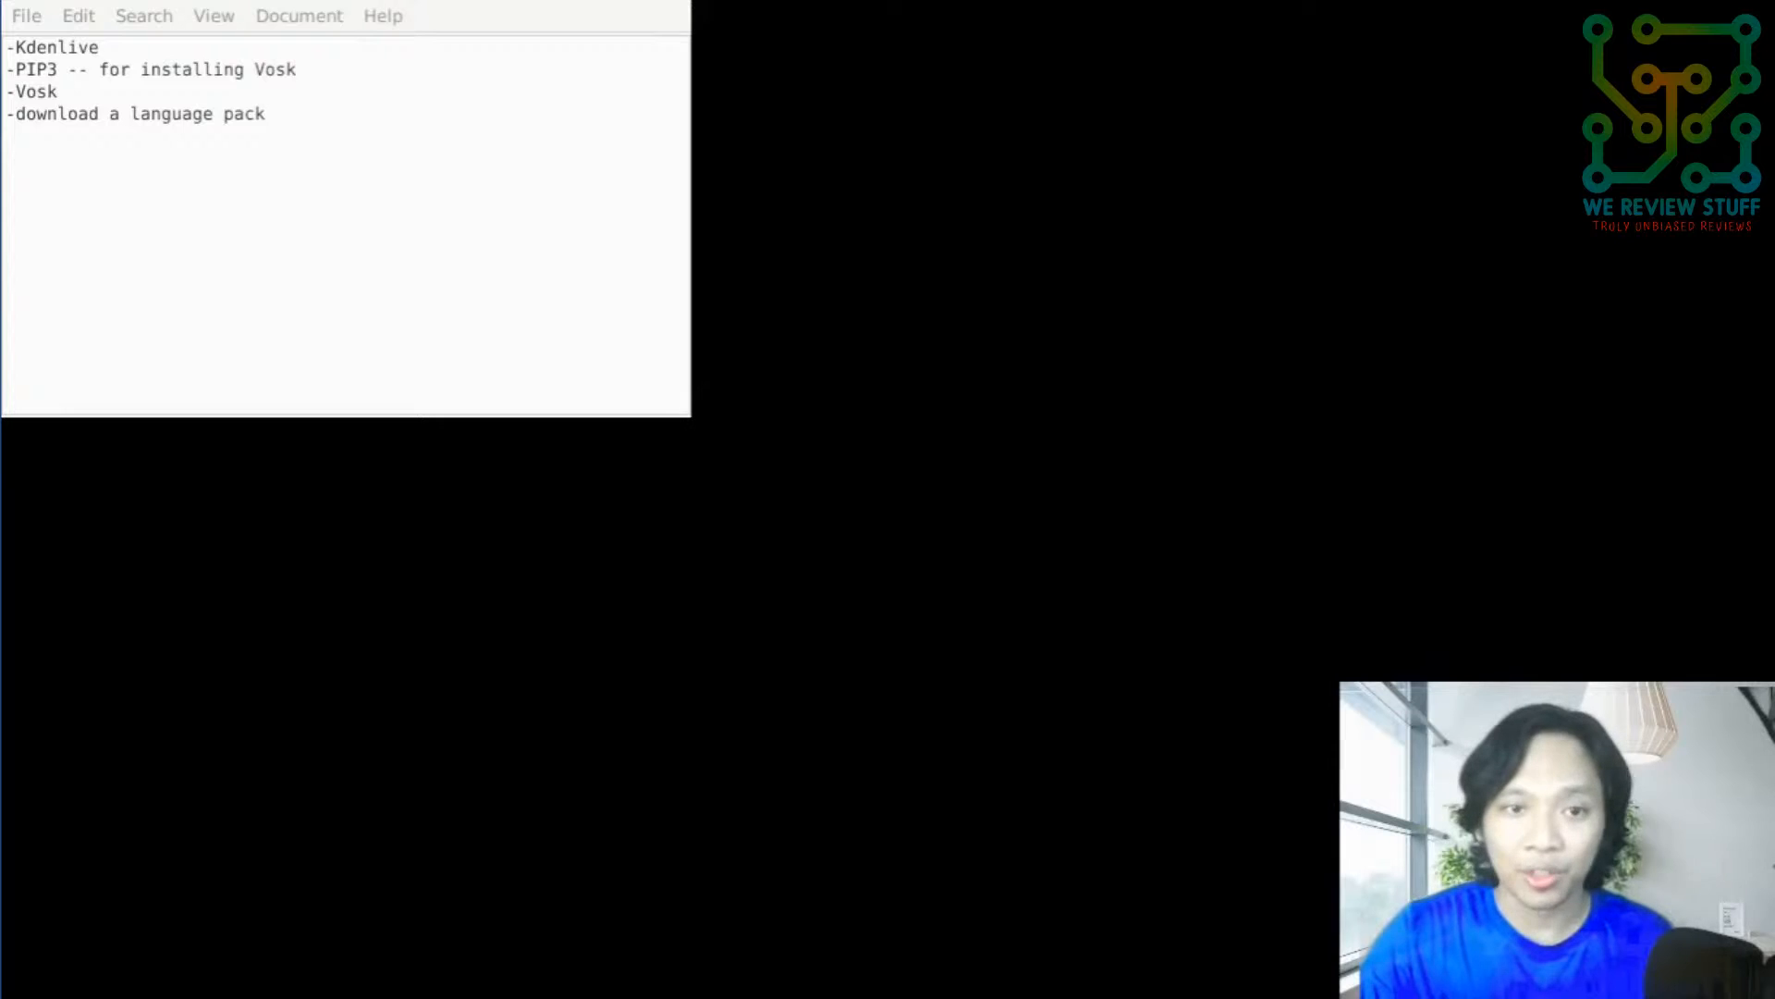
- Open the VOSK site's installation instructions and highlight the pip3 install vosk command
left_click_drag(413, 20, 994, 331)
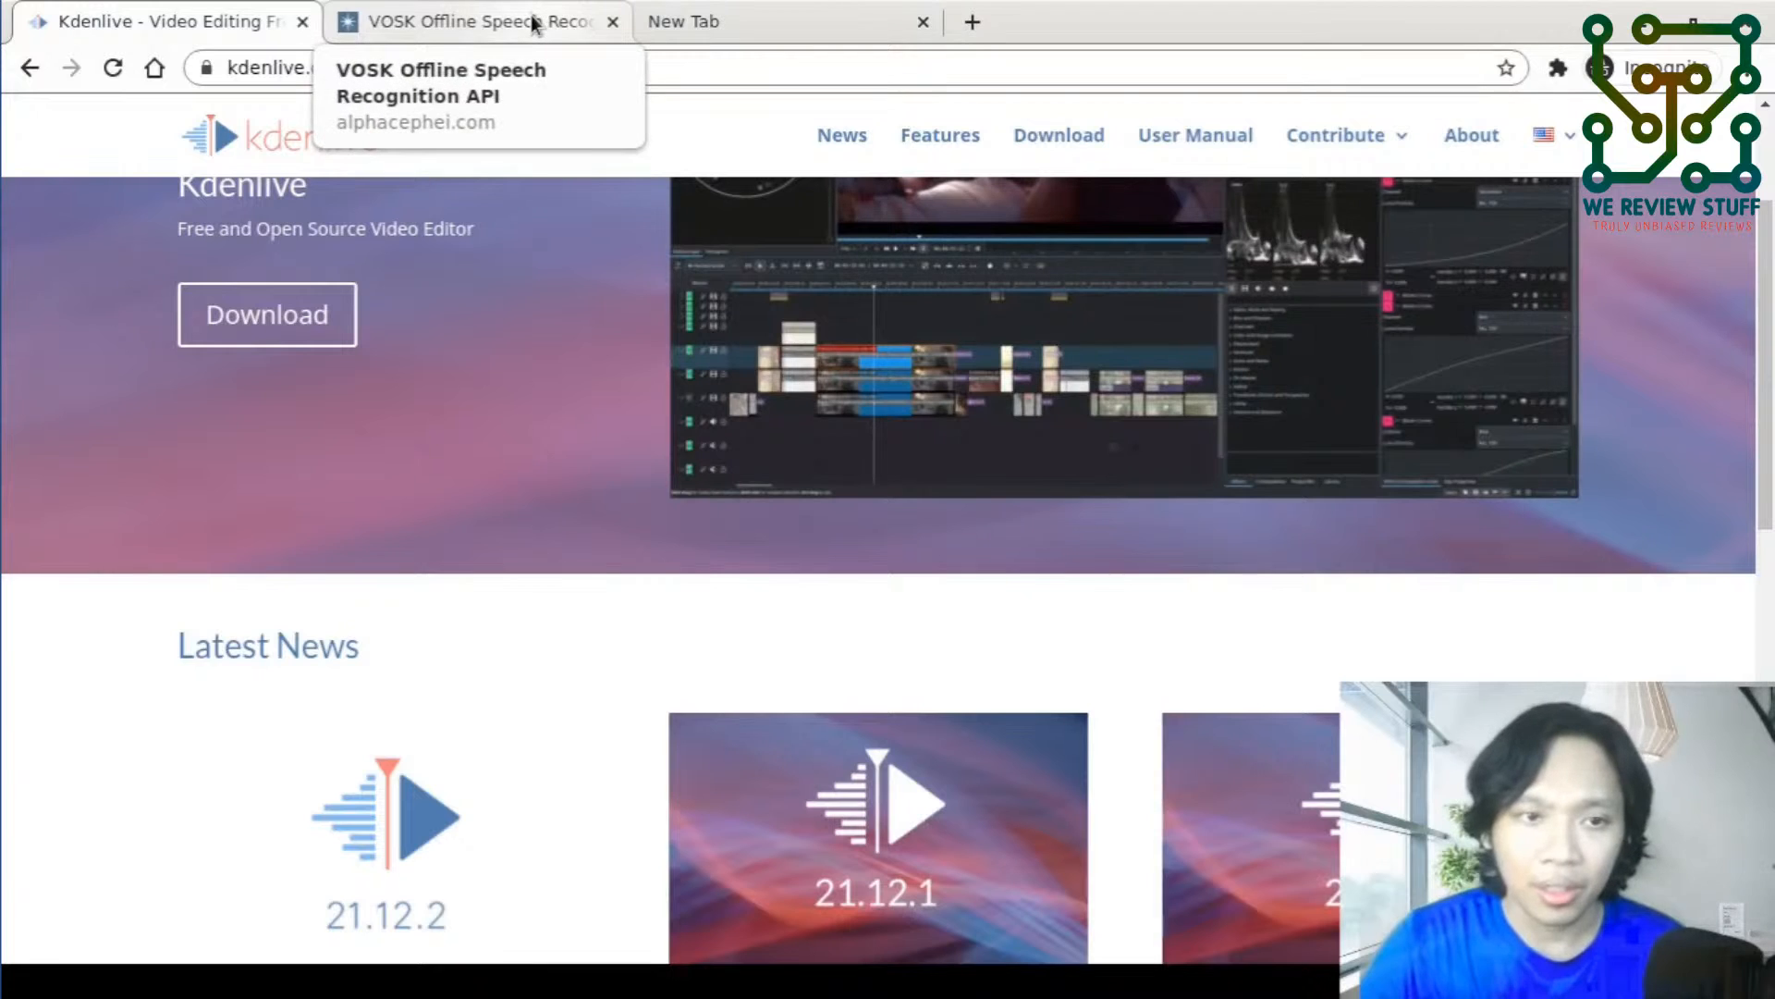
left_click(531, 20)
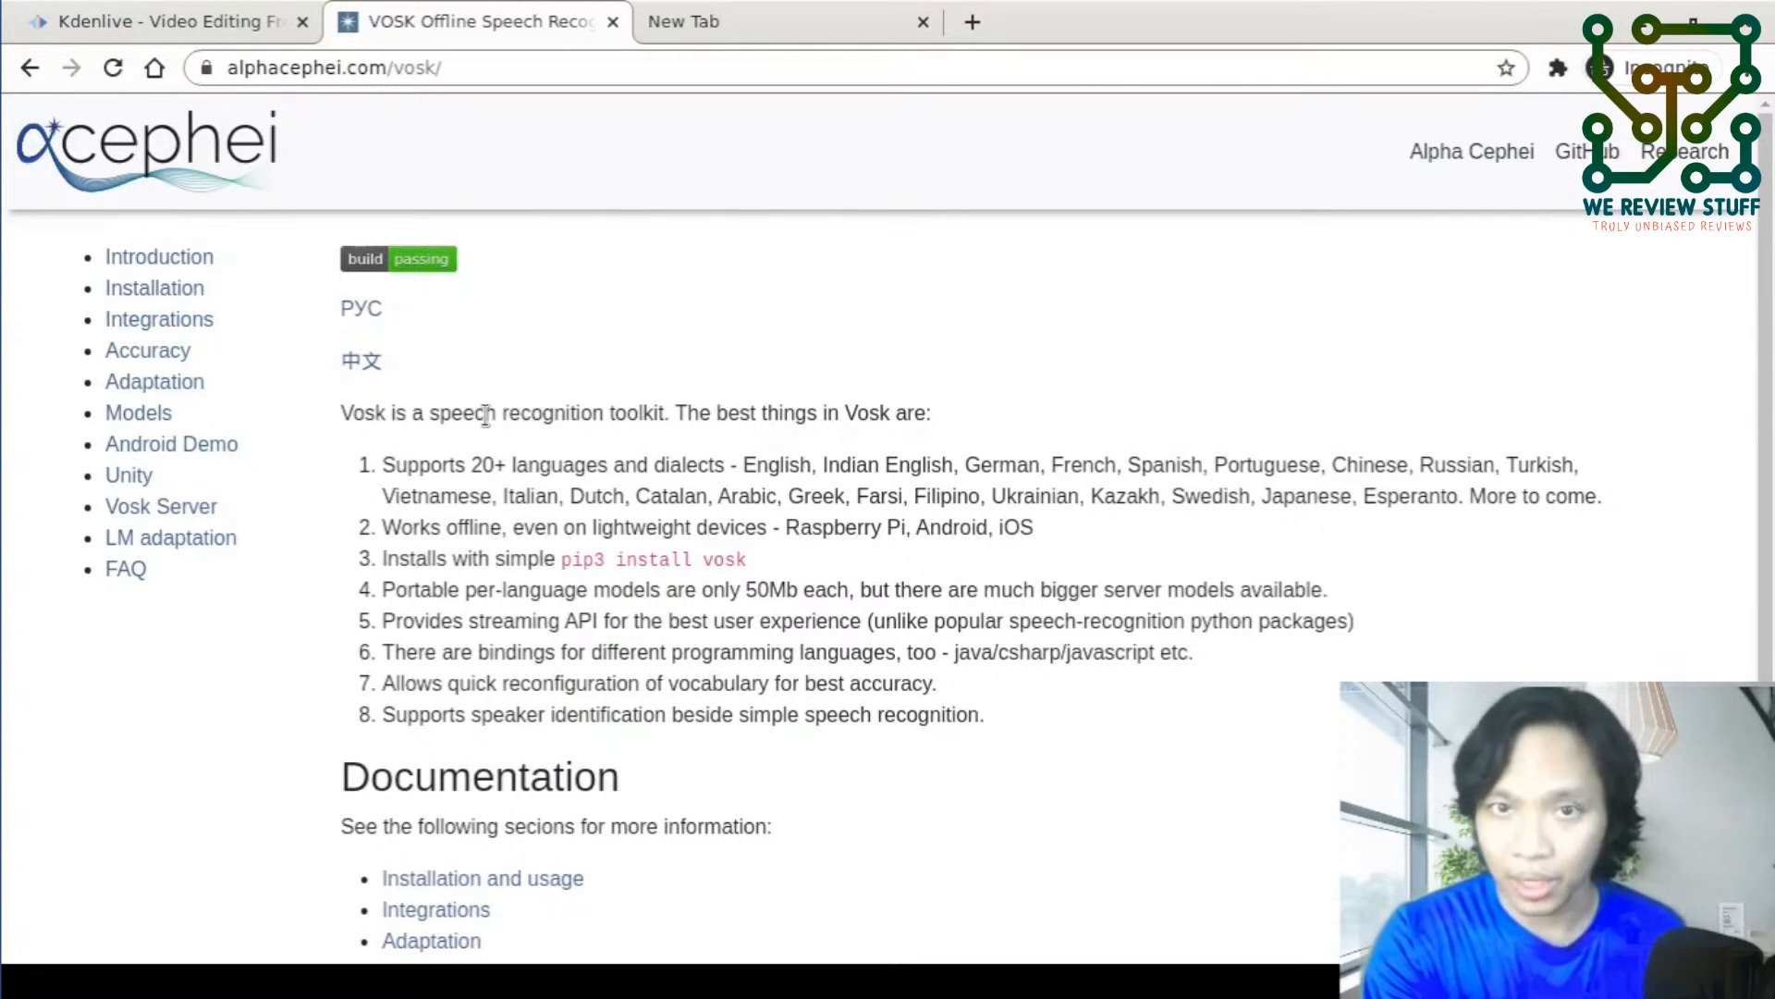
key("F7")
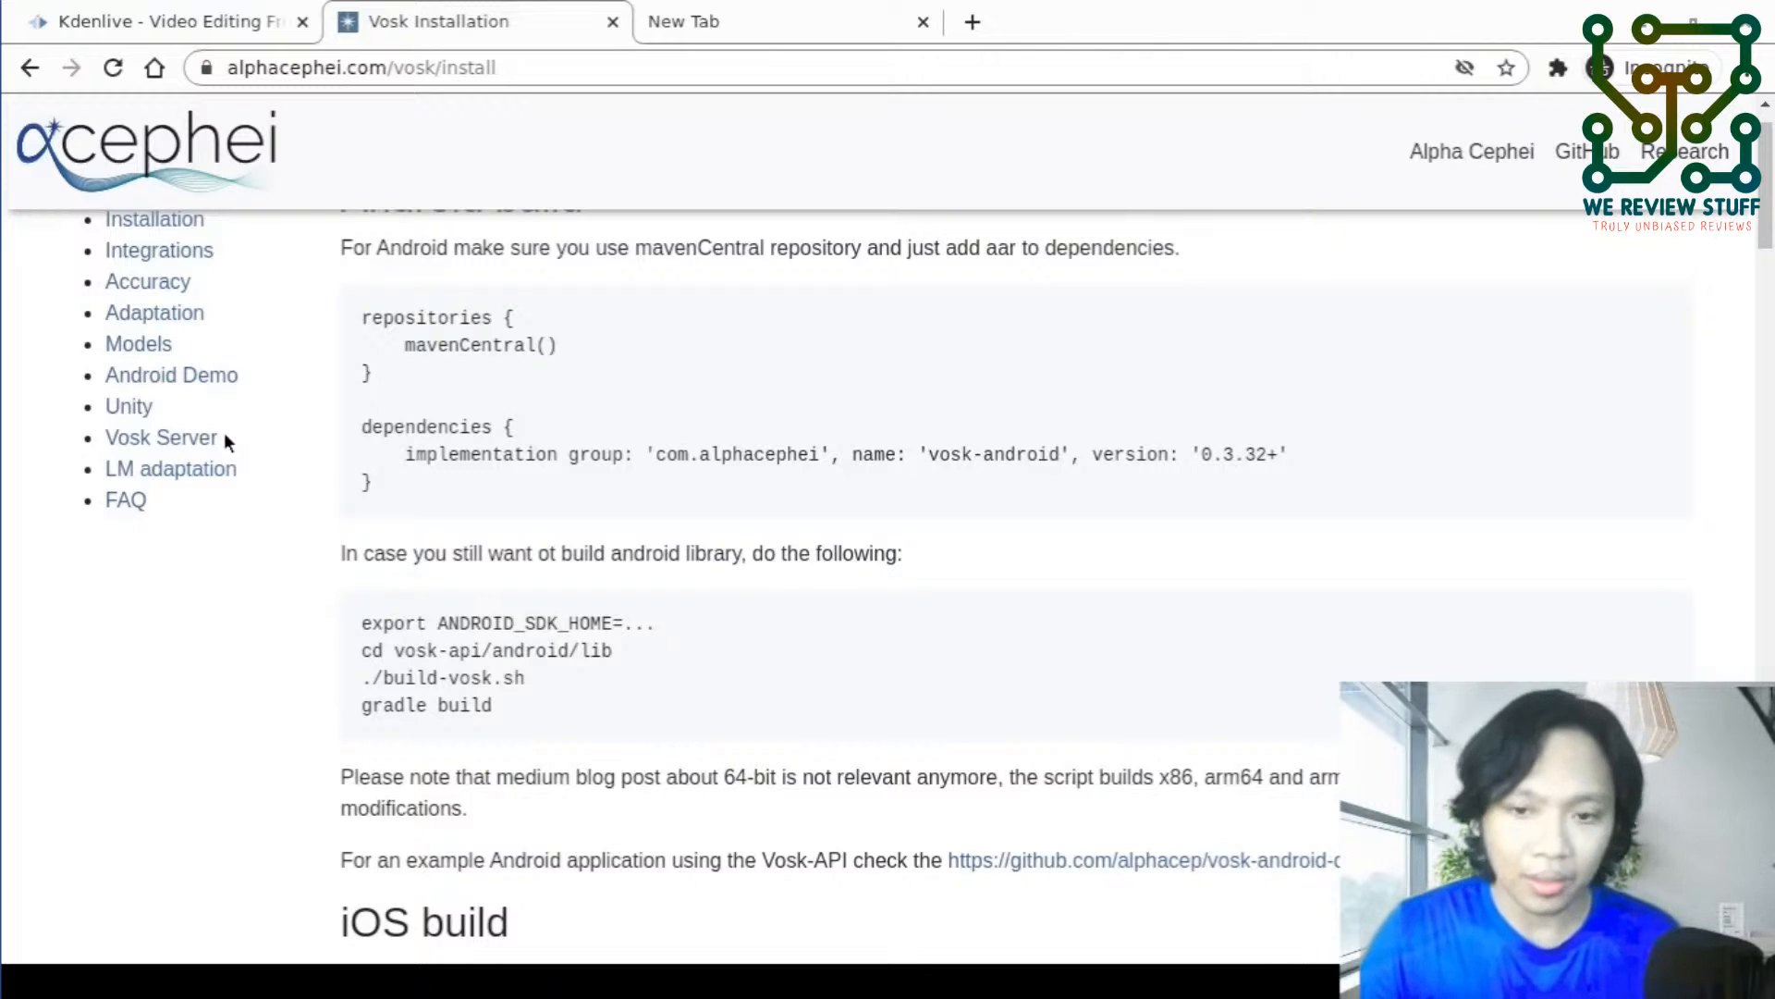
key("alt+Tab")
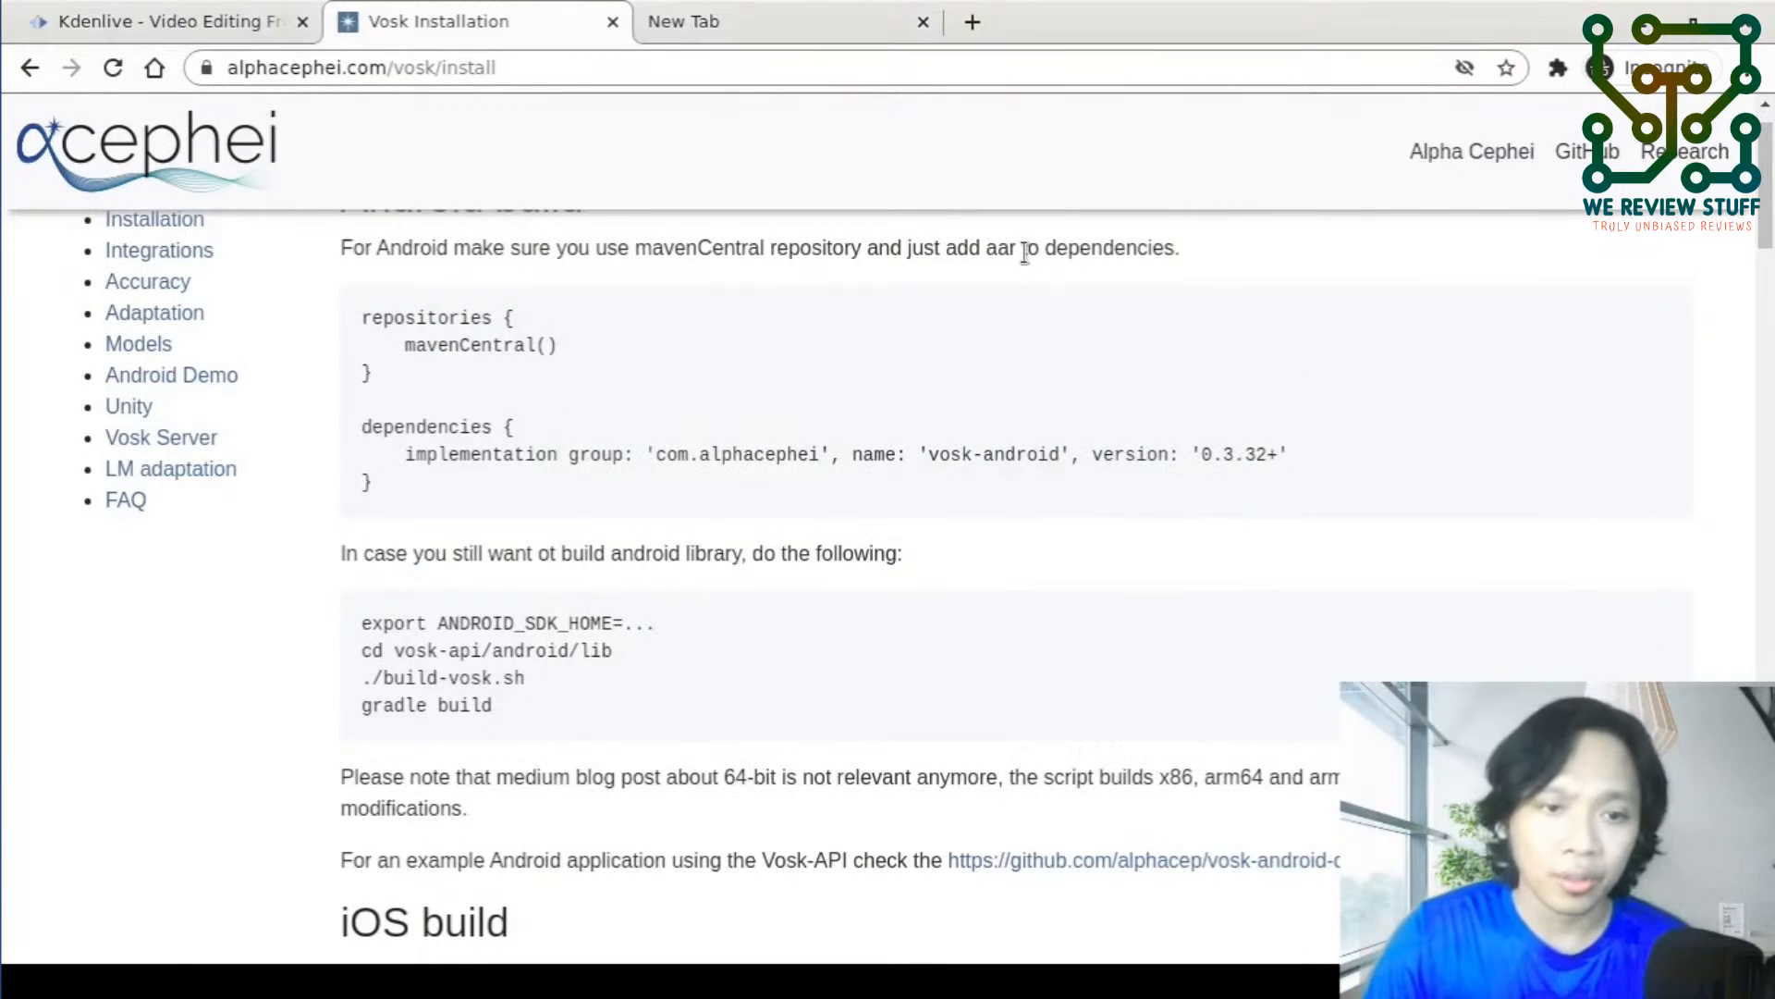
scroll(709, 454, "down", 12)
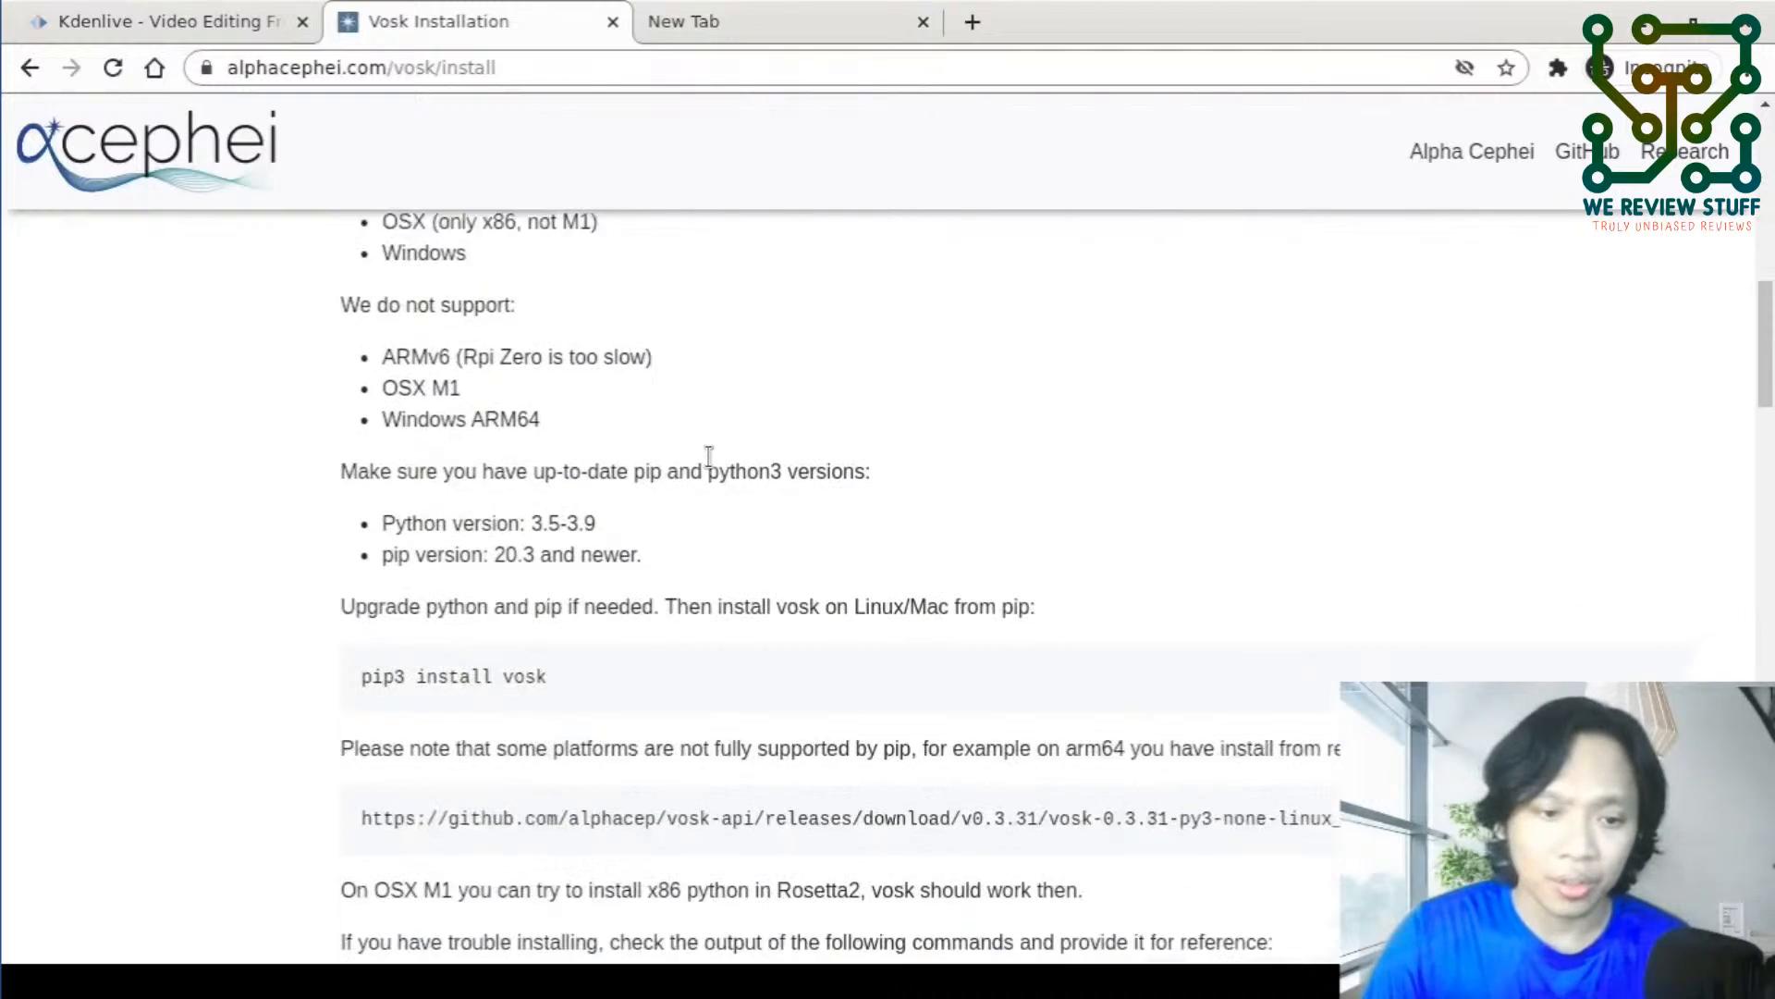
scroll(708, 455, "down", 4)
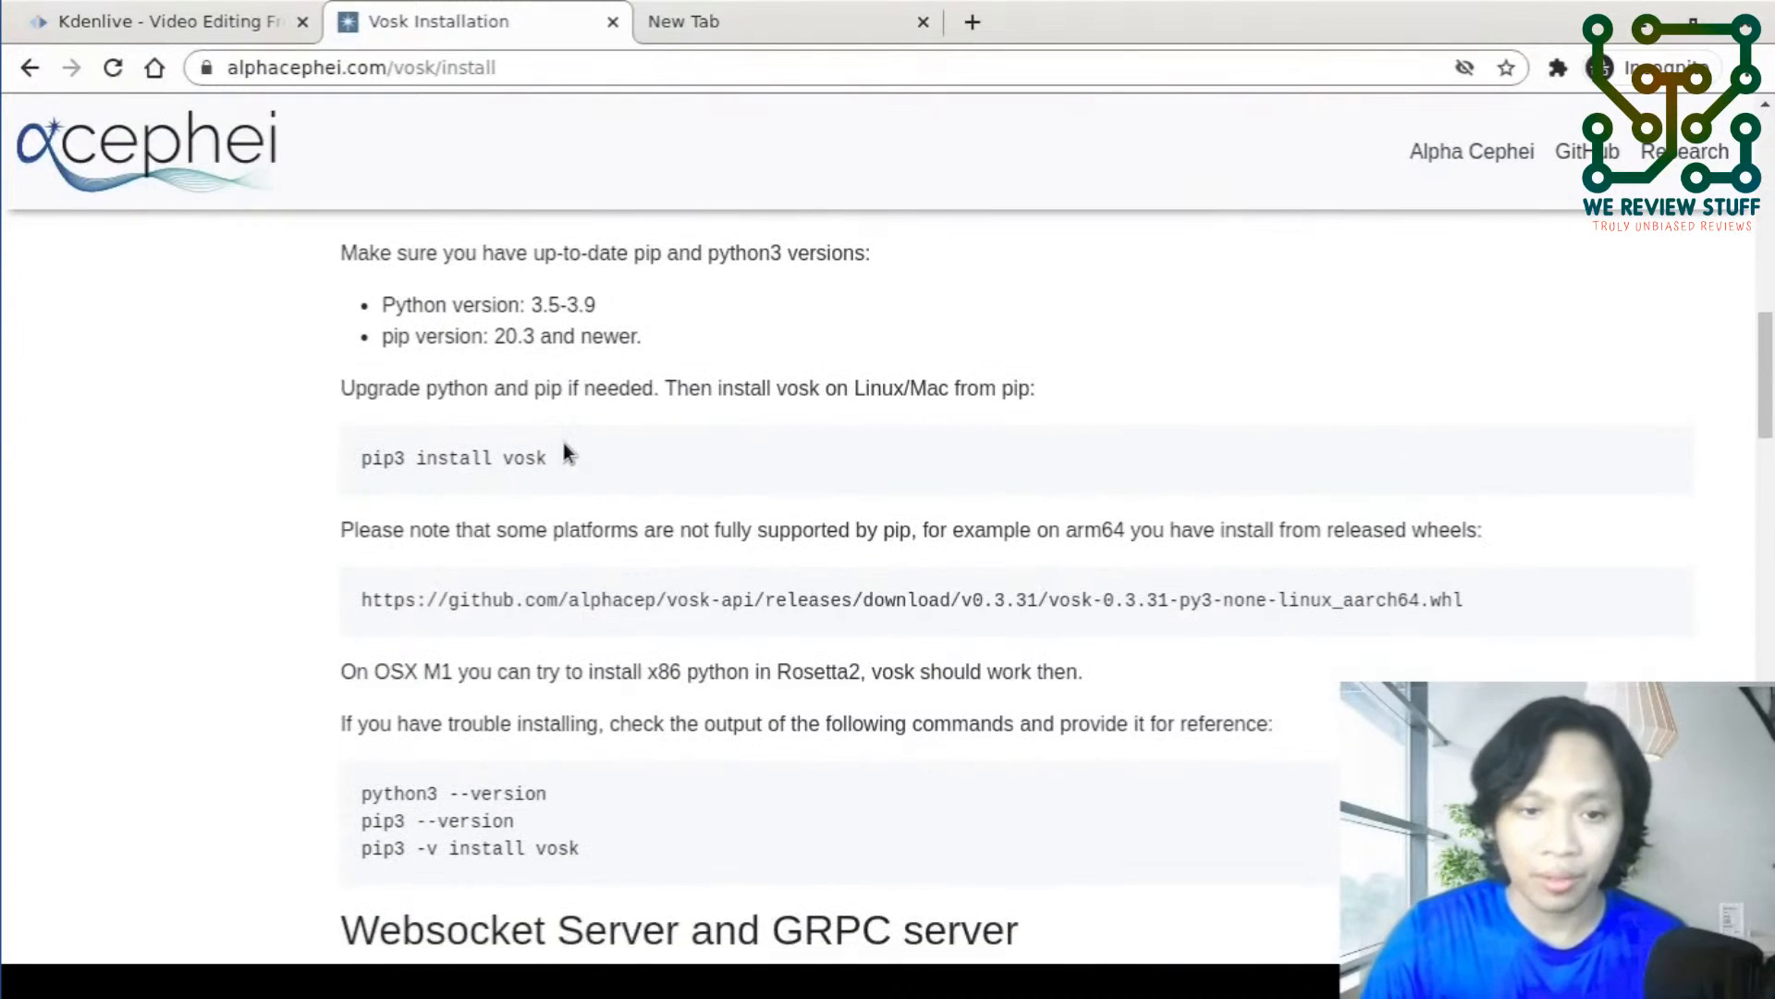
left_click_drag(597, 453, 358, 458)
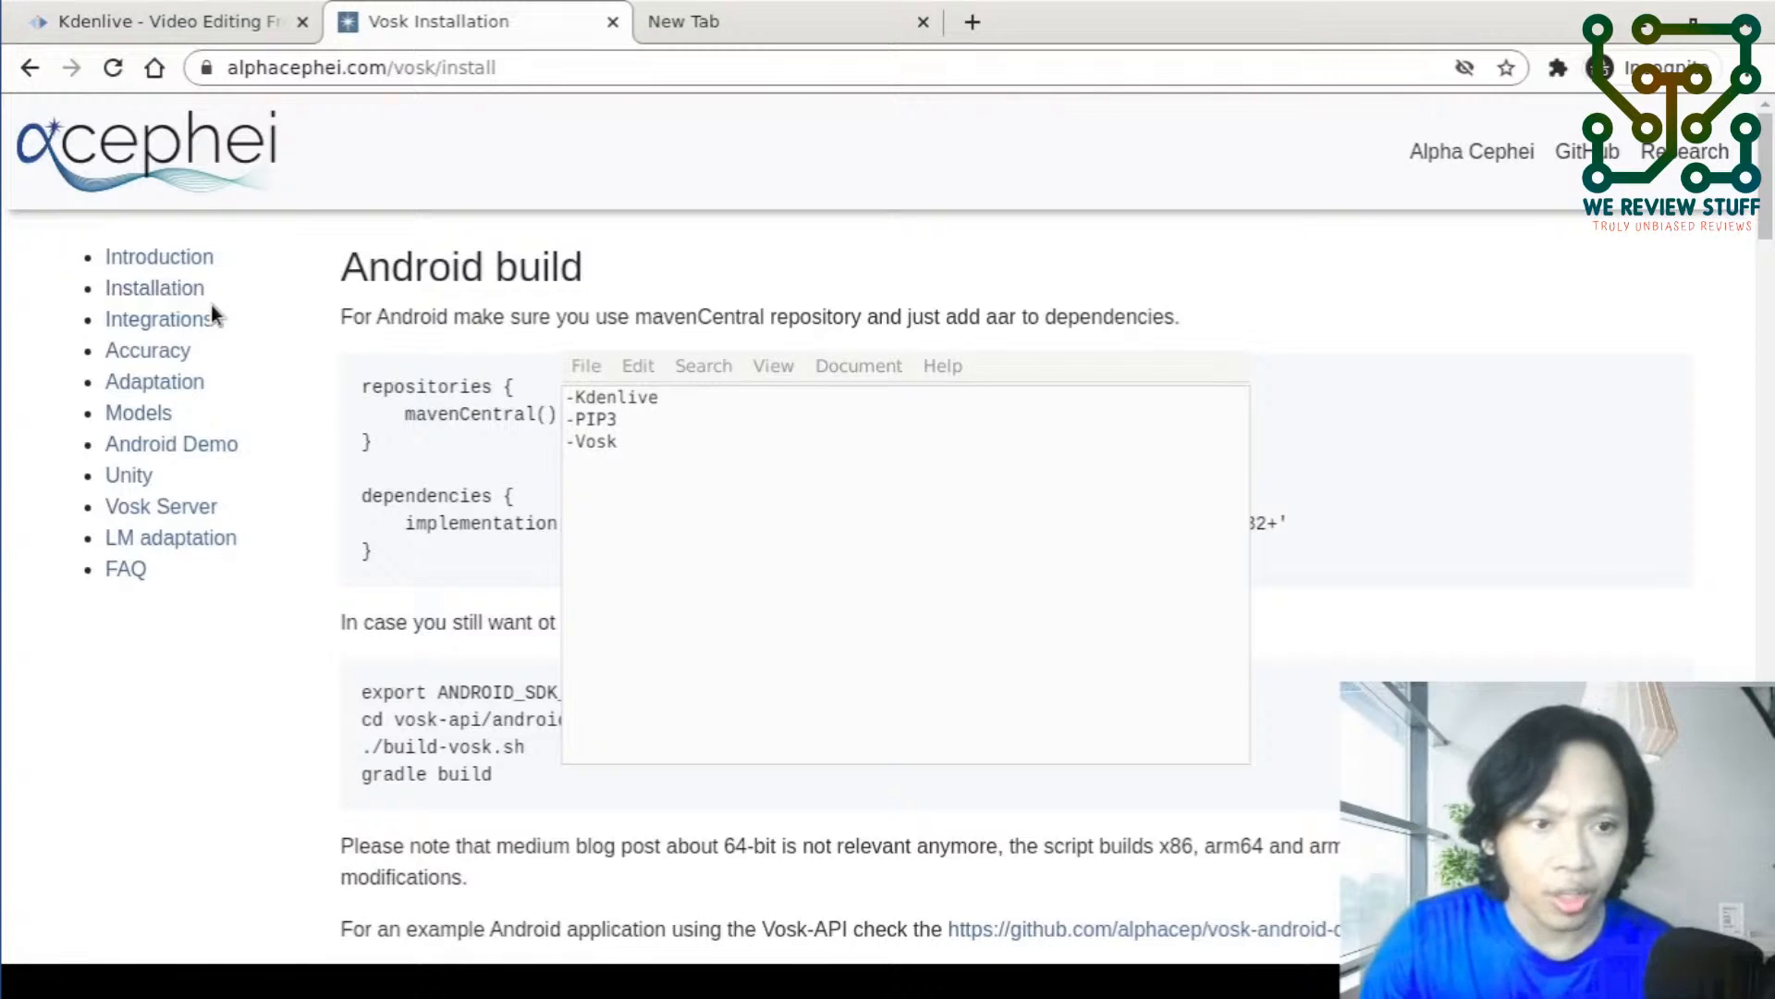
- Open the VOSK models page and compare the English models vosk-model-en-us-0.22 and vosk-model-en-us-0.22-lgraph, including their sizes
left_click(155, 419)
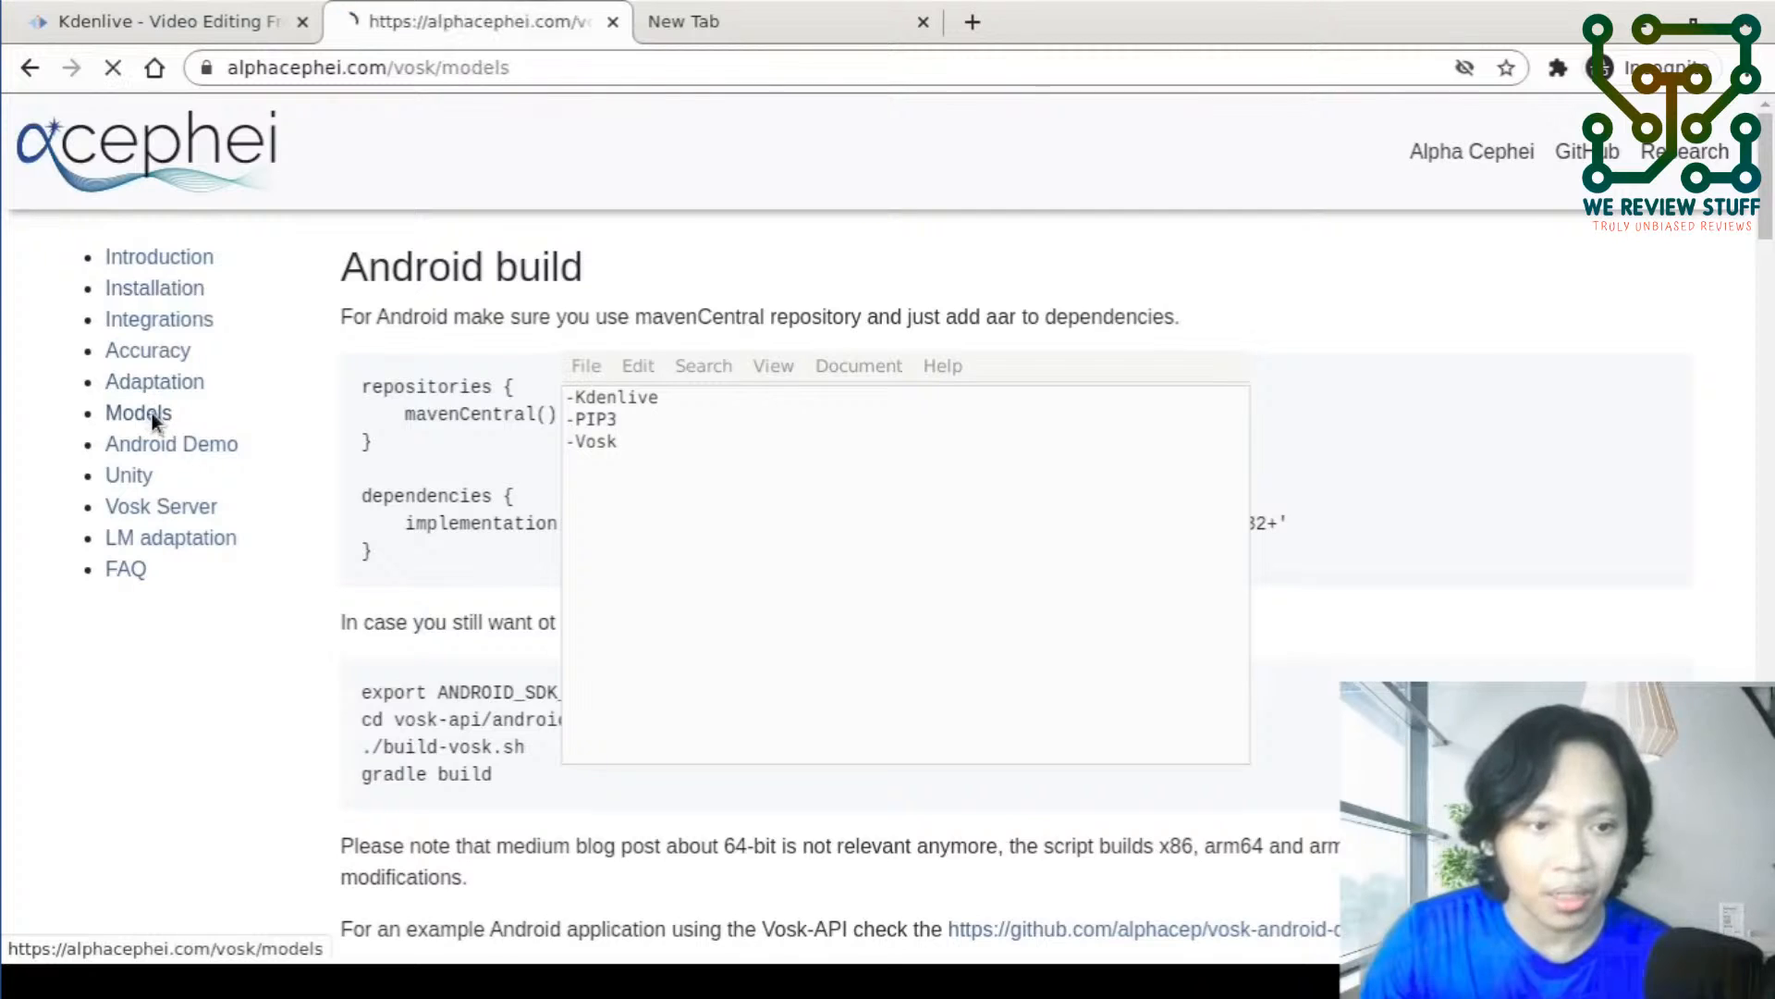
scroll(514, 459, "down", 3)
scroll(514, 458, "down", 2)
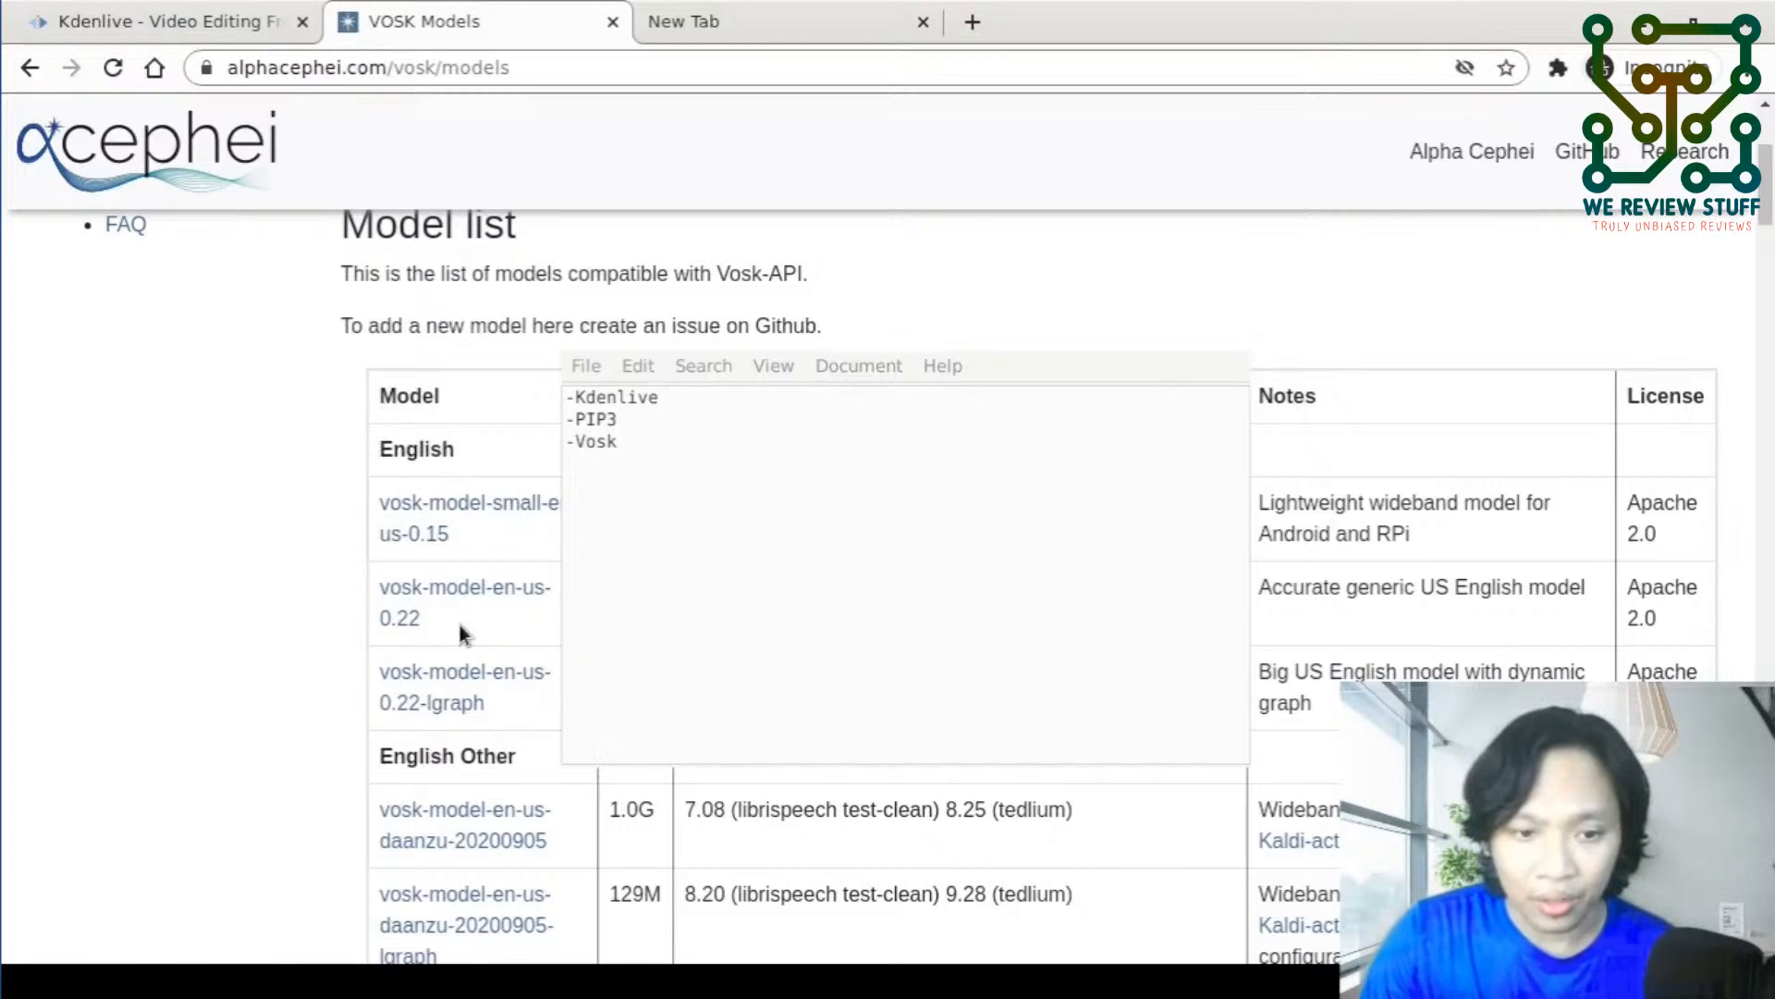
left_click_drag(459, 624, 374, 588)
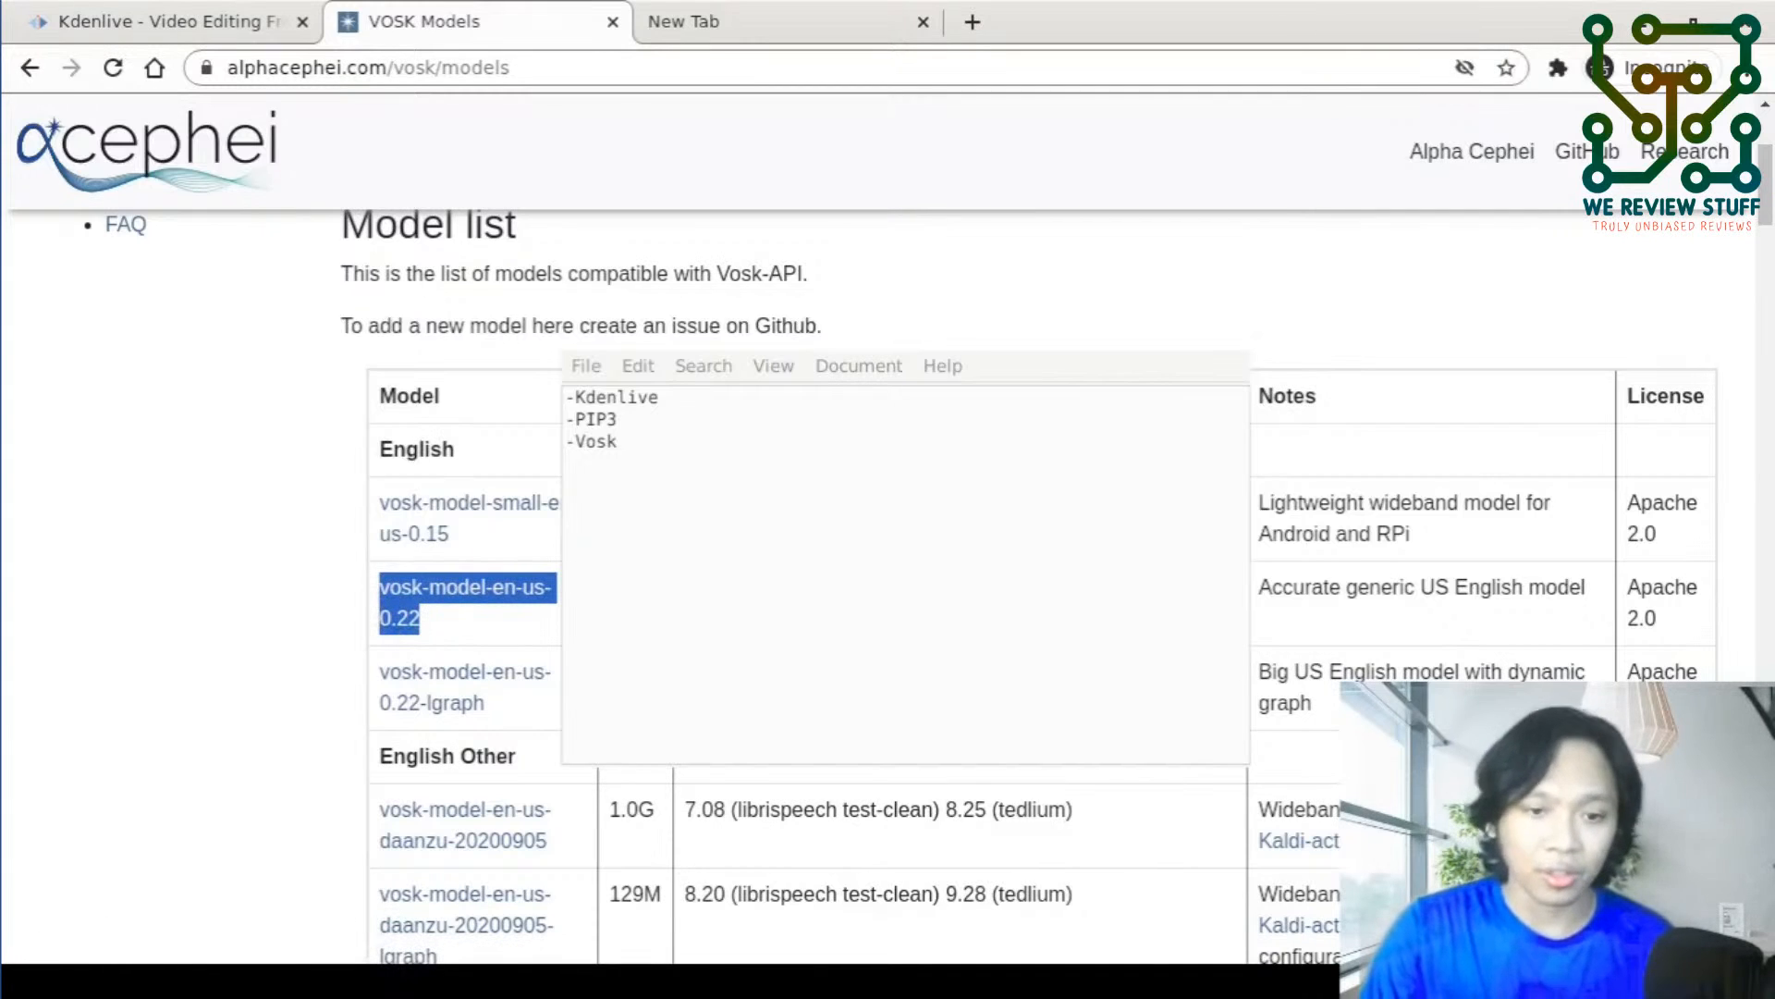
left_click(547, 692)
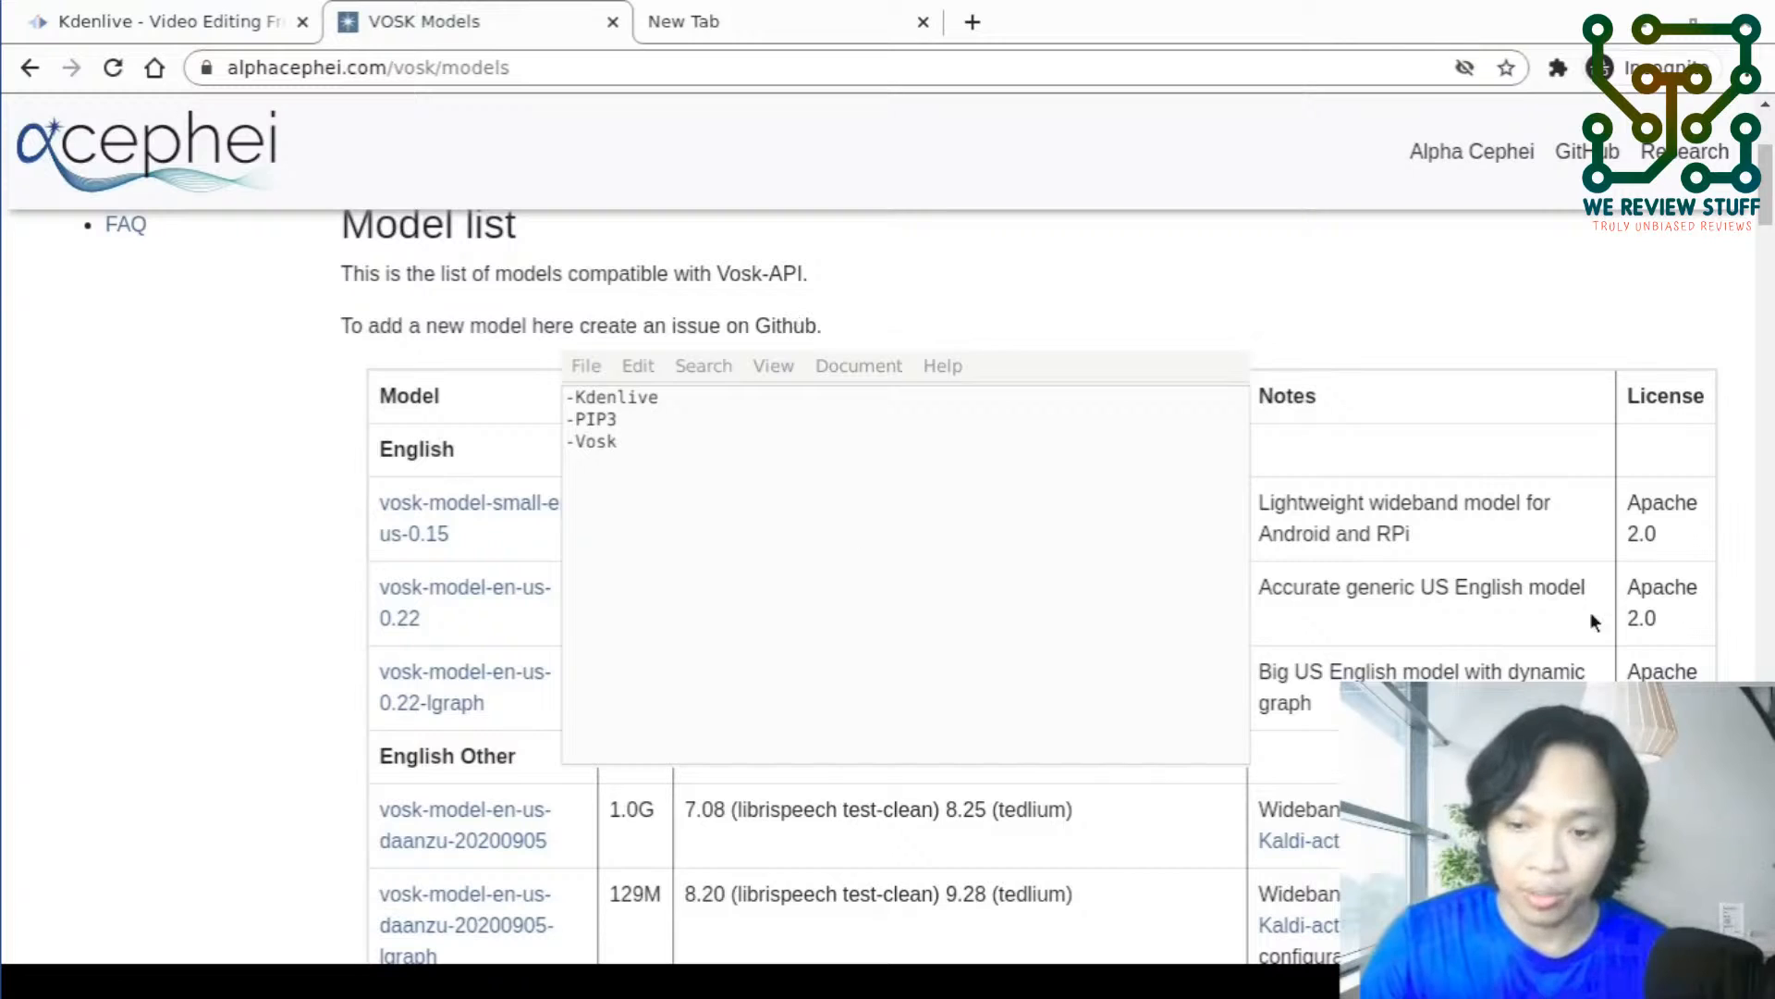
key("alt+Tab")
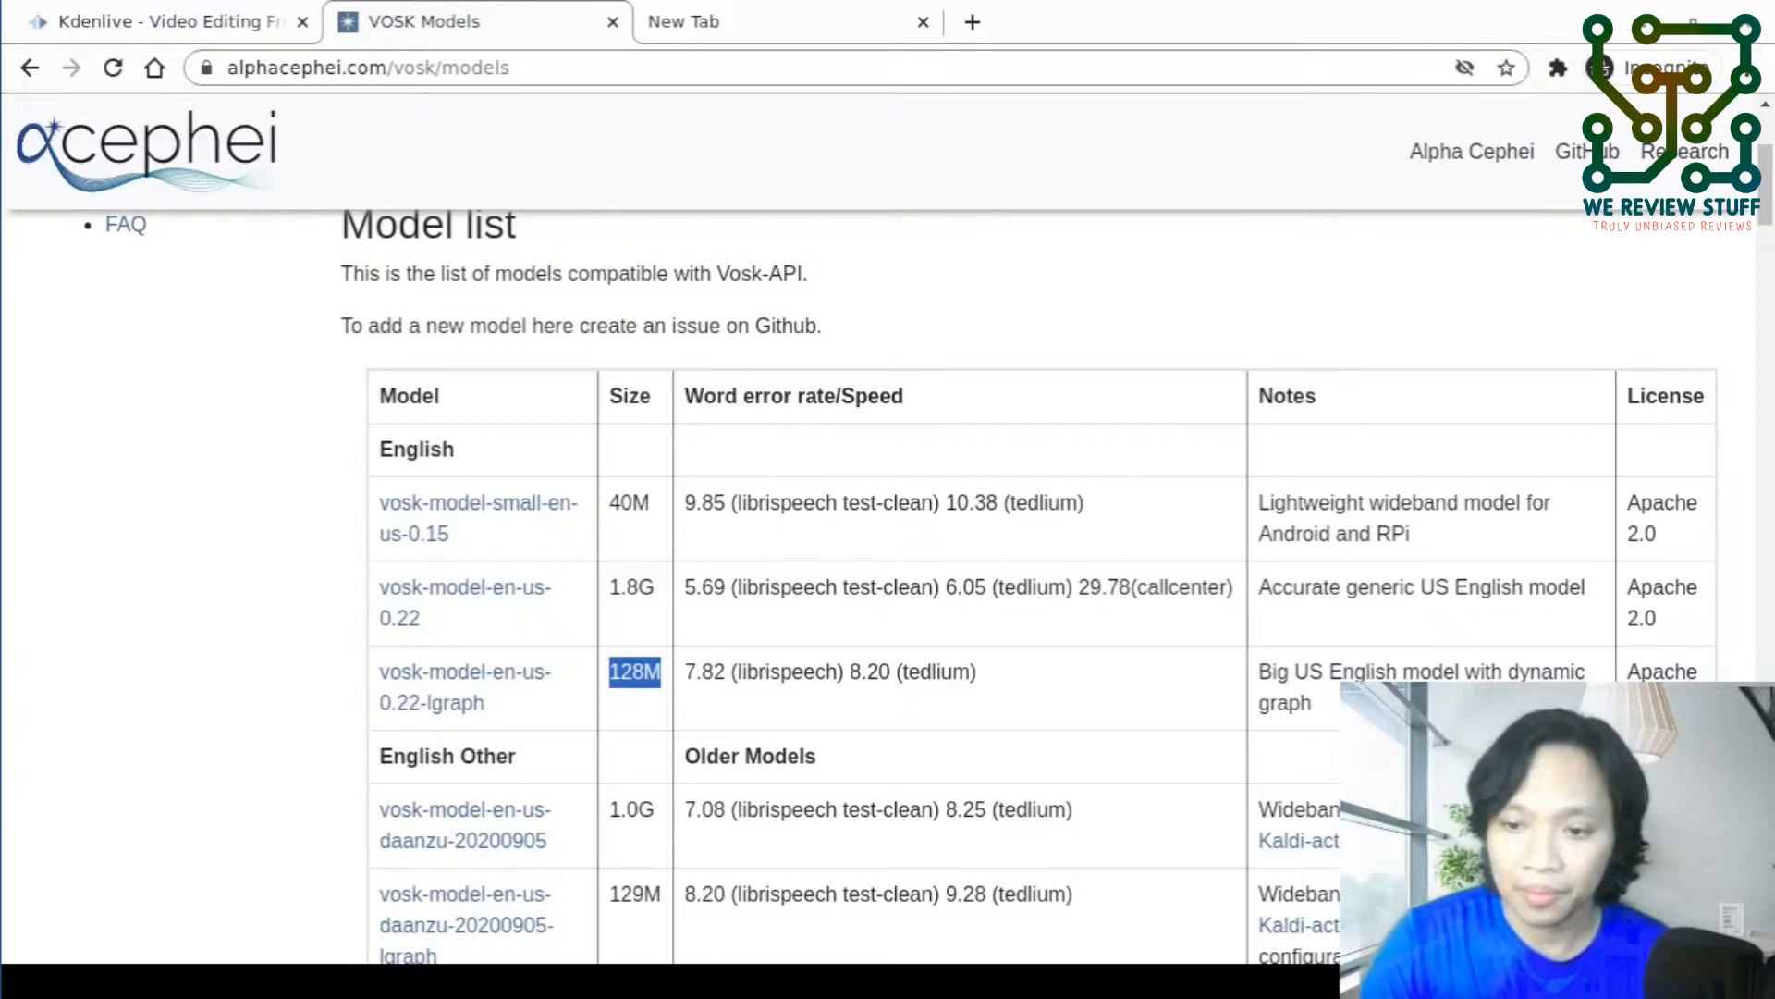
- Switch to Kdenlive and open its configuration settings
key("alt+Tab")
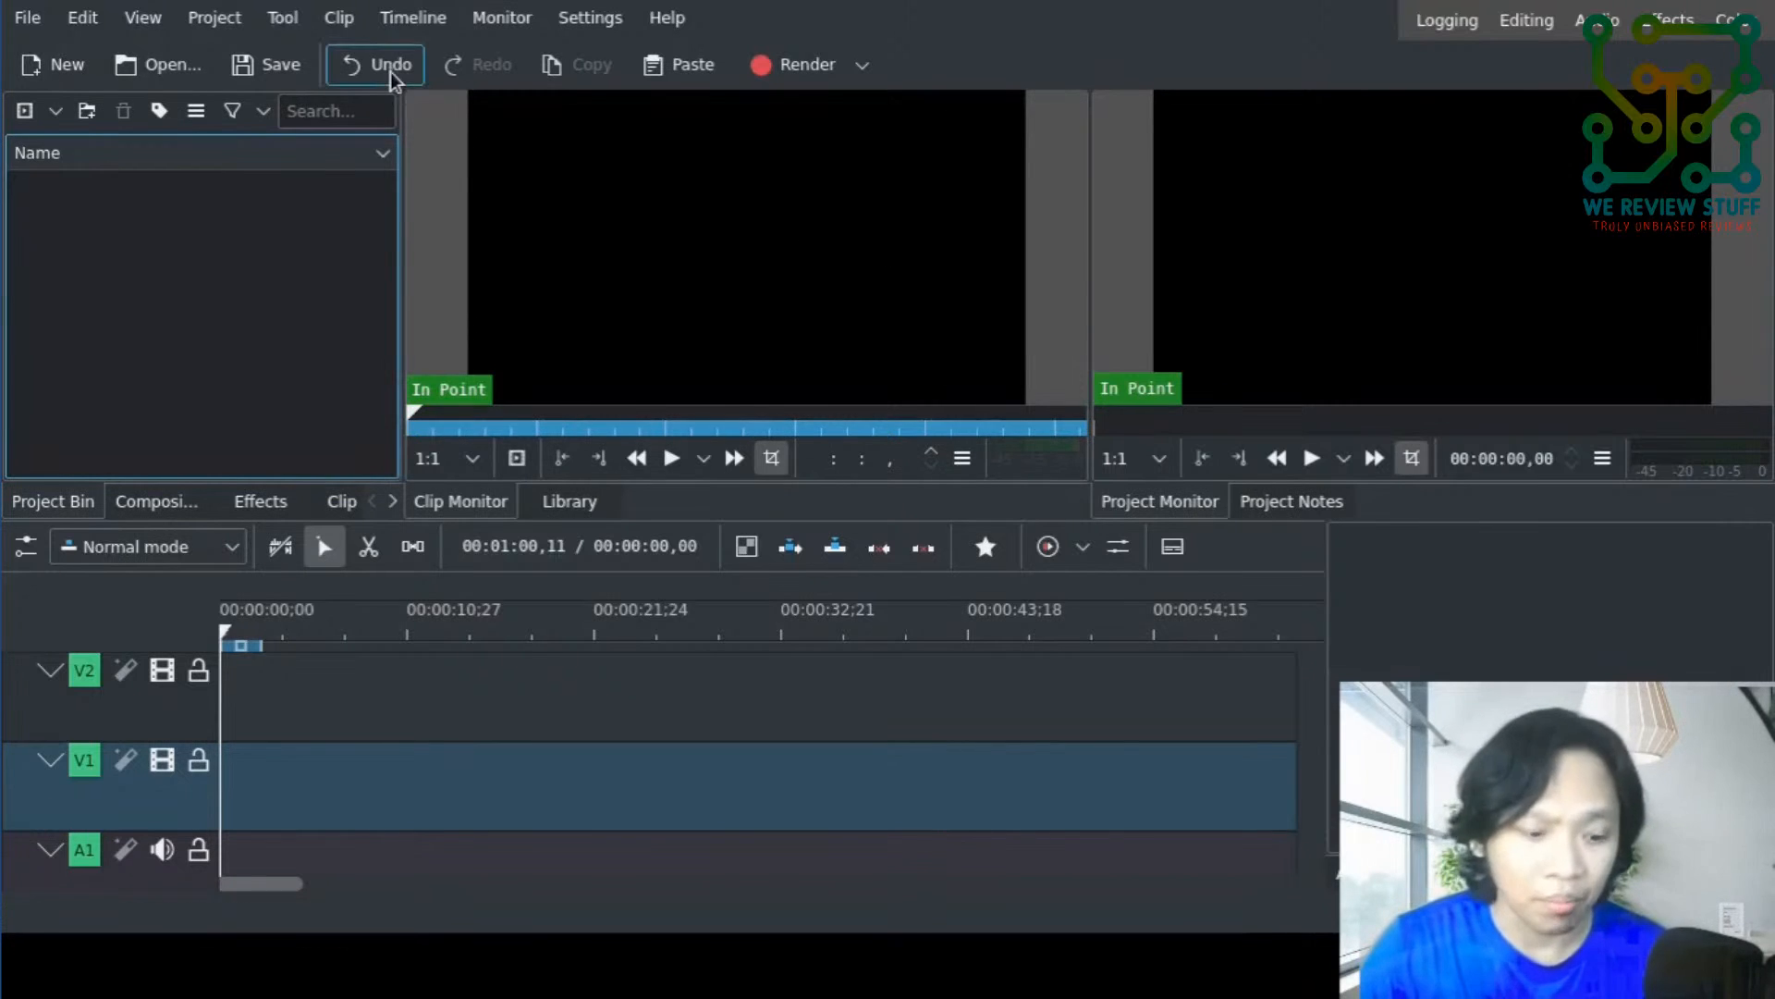
left_click(588, 19)
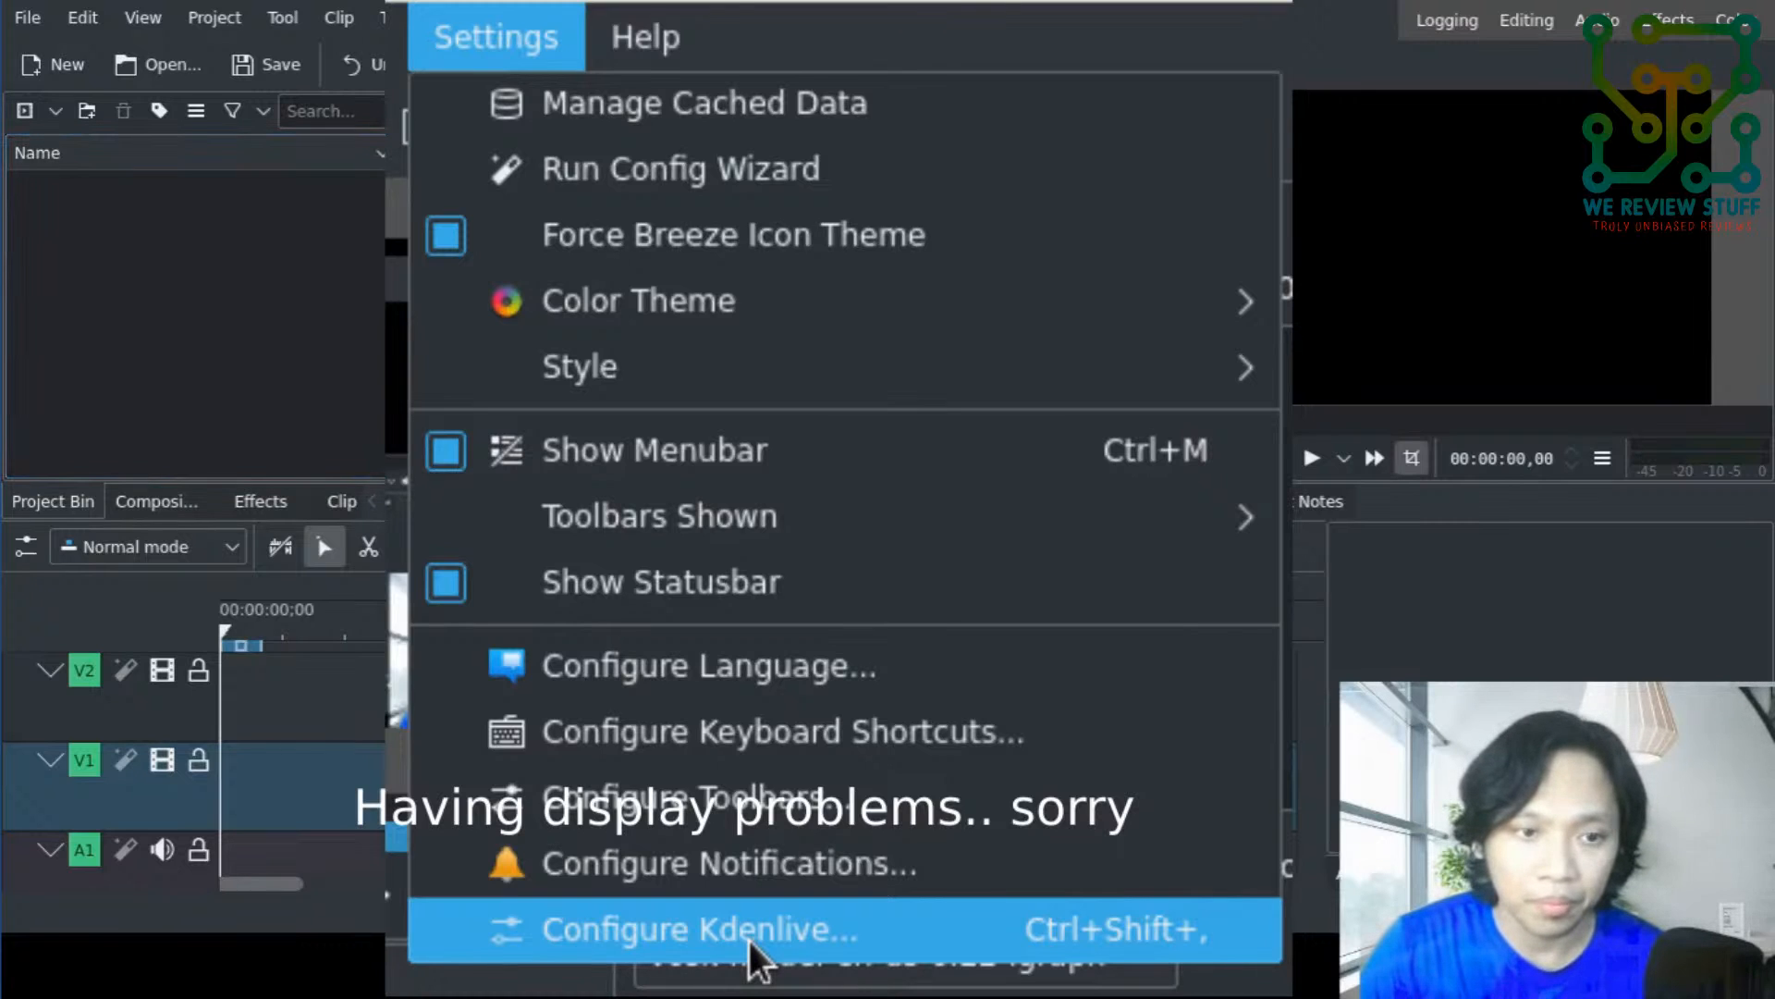
left_click(749, 930)
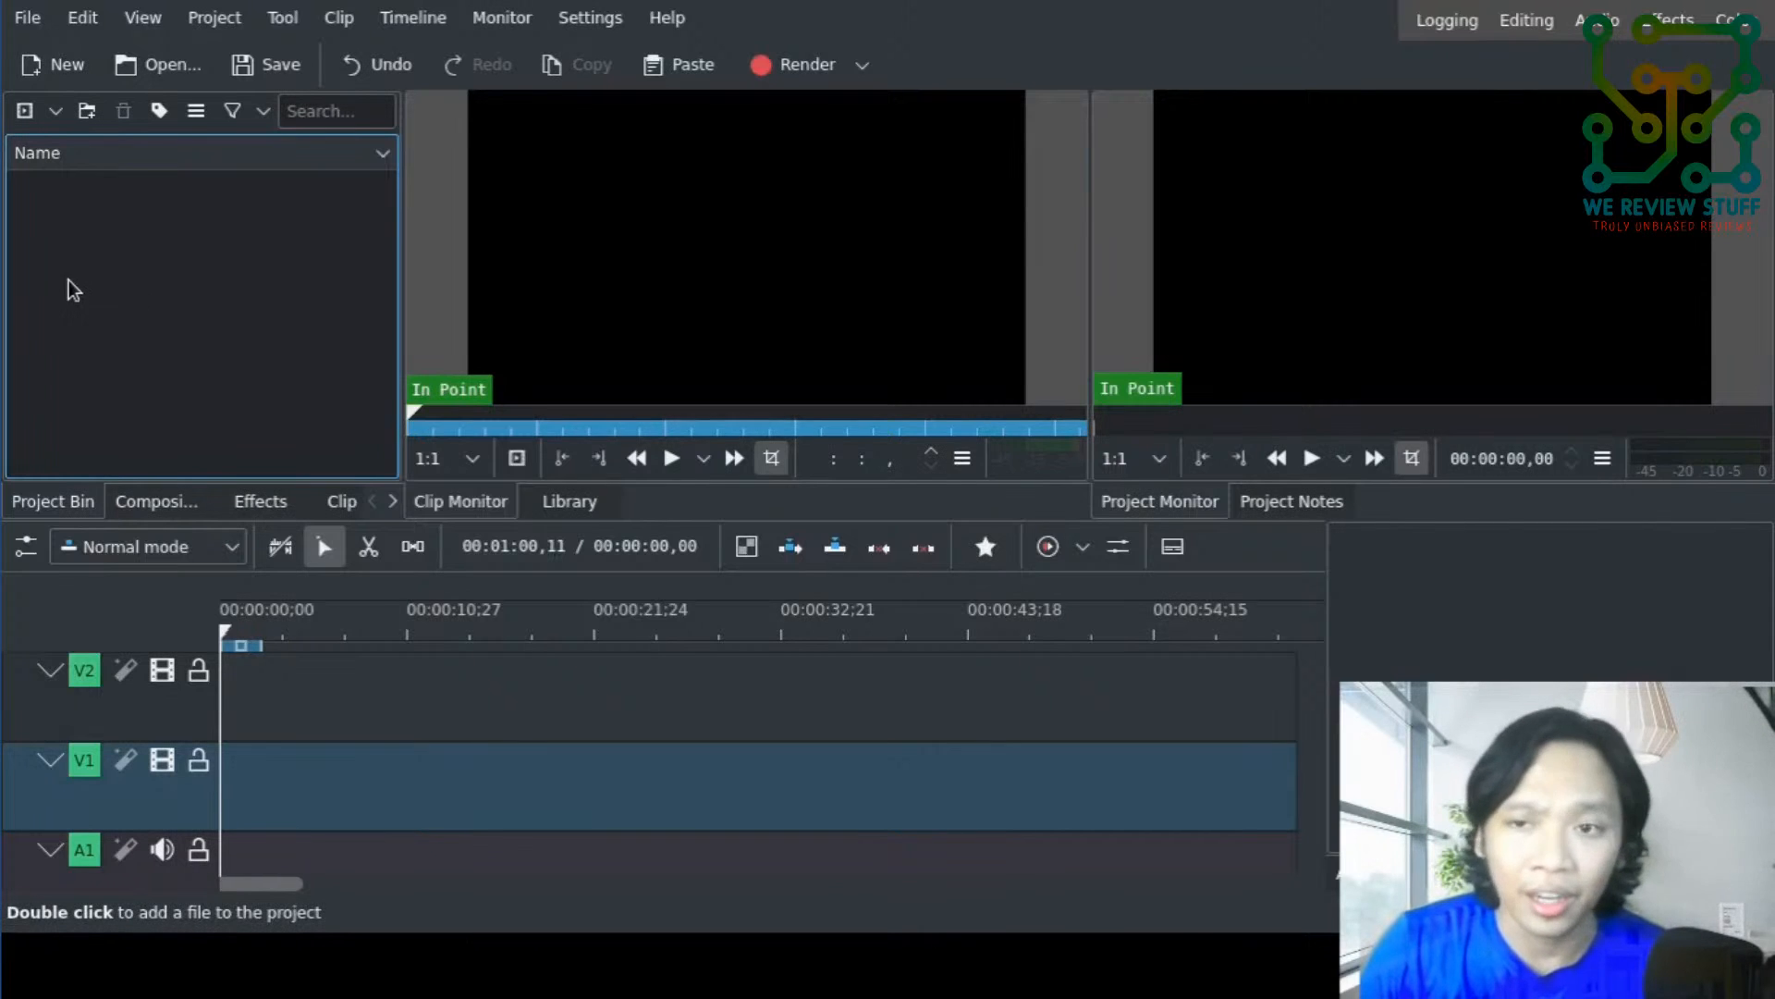
- Add the clip android and virt manager-2022-02-10_03.24.00.mp4 to the project and run speech recognition on it with the vosk-model-en-us-0.22-lgraph model
left_click(25, 112)
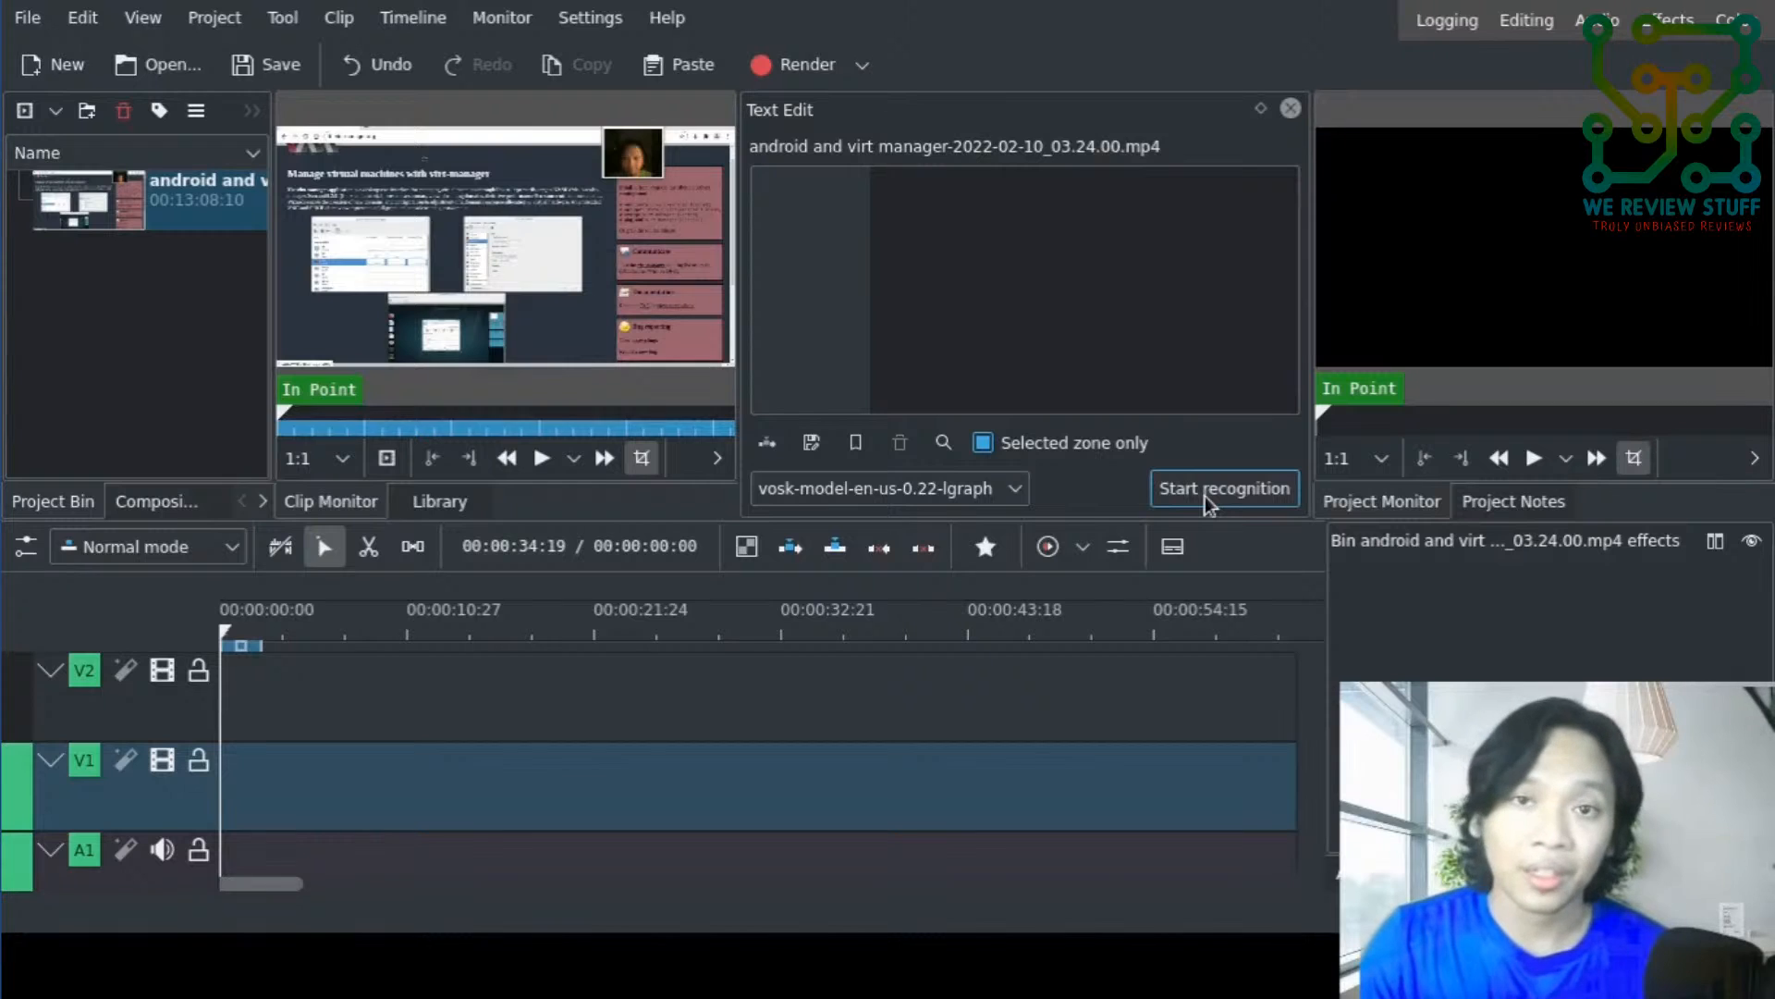
left_click(1008, 500)
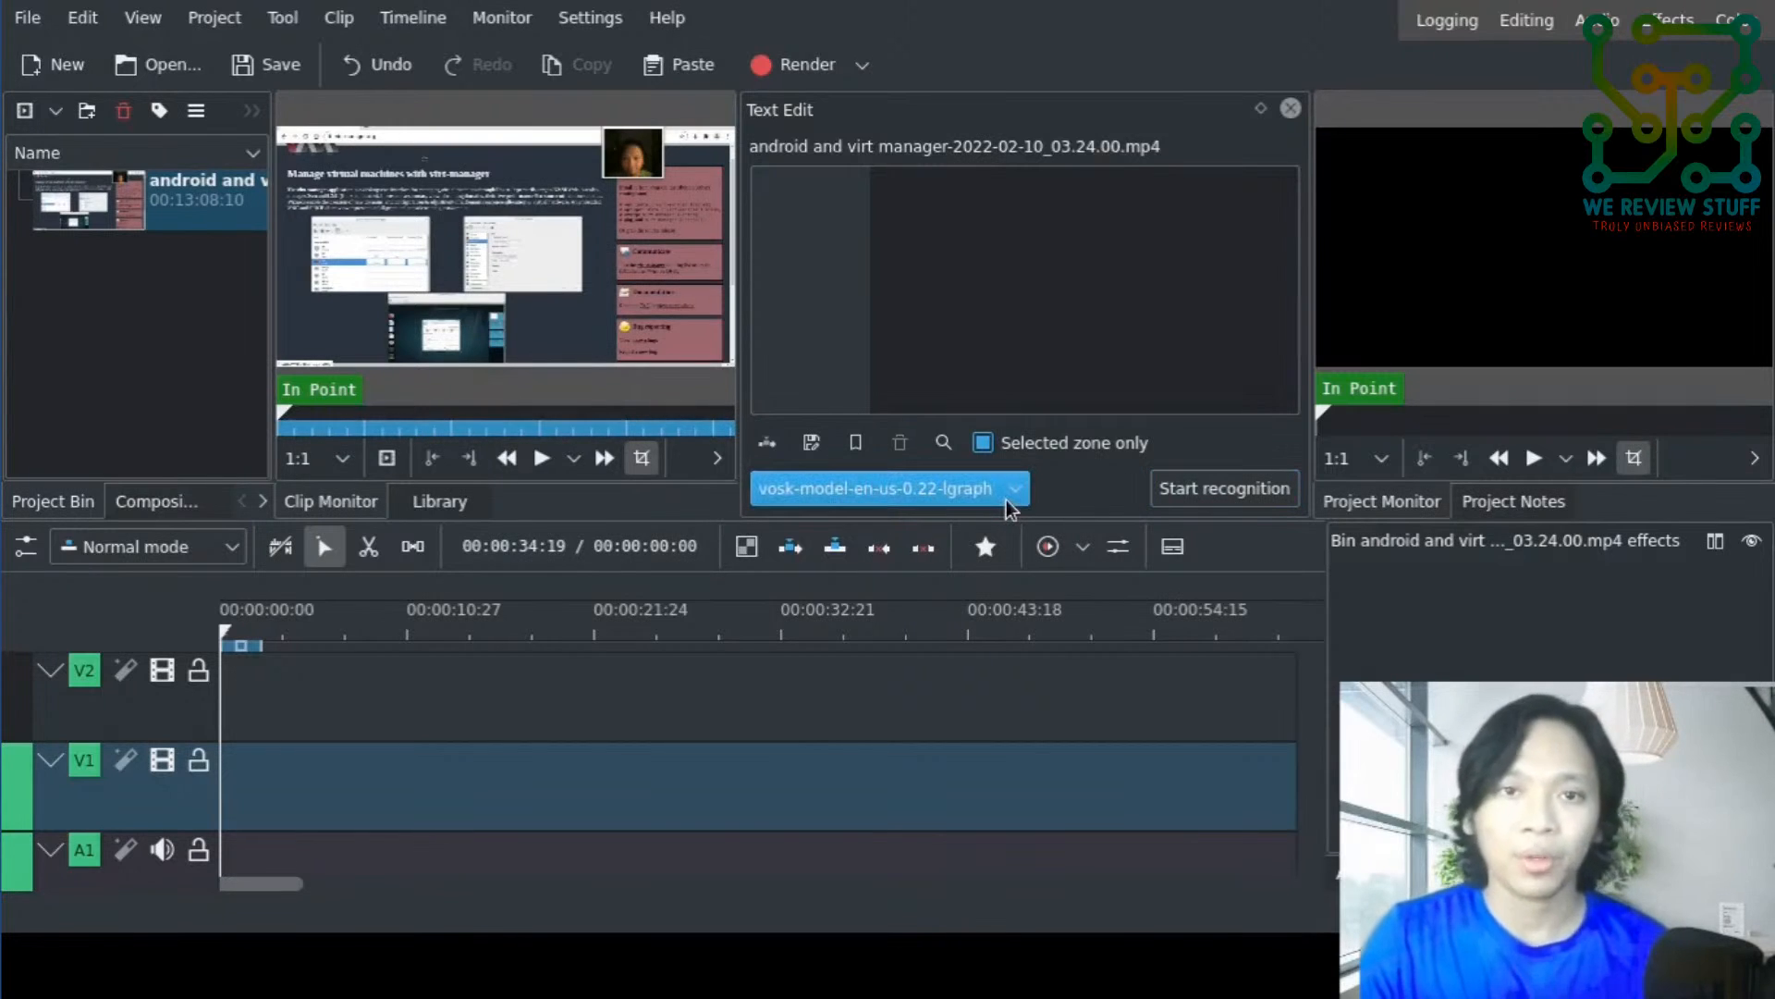
left_click(1013, 497)
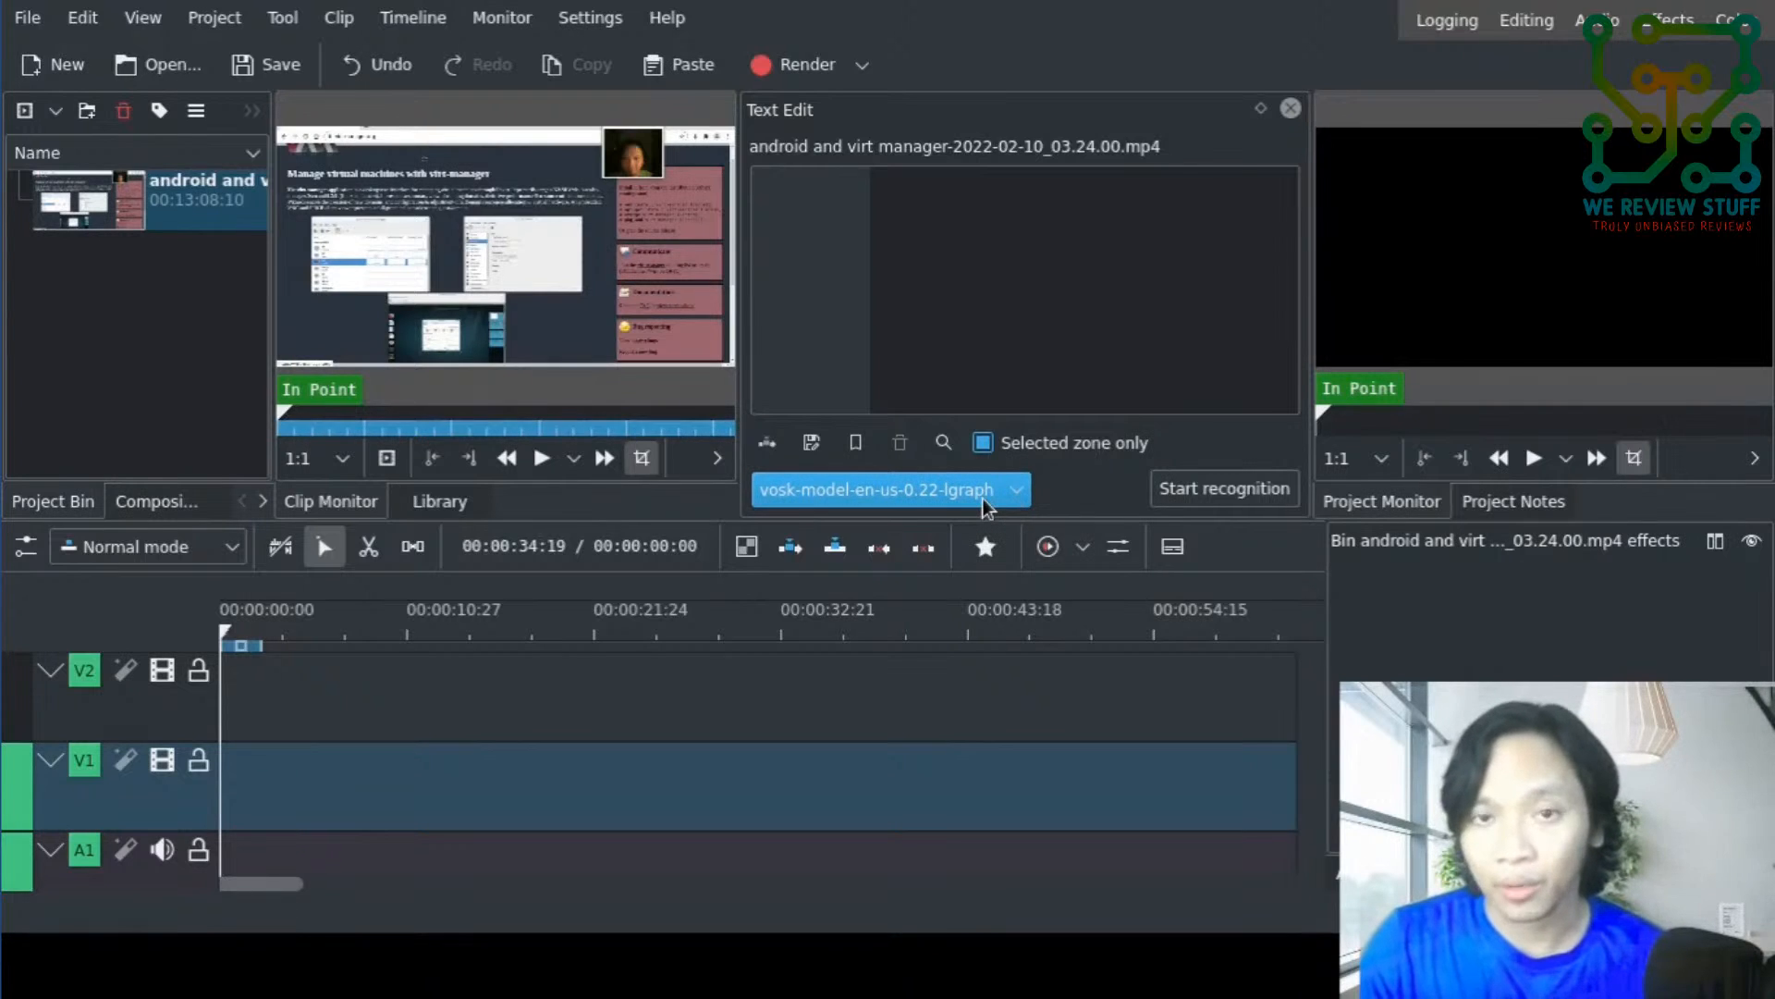
left_click(991, 491)
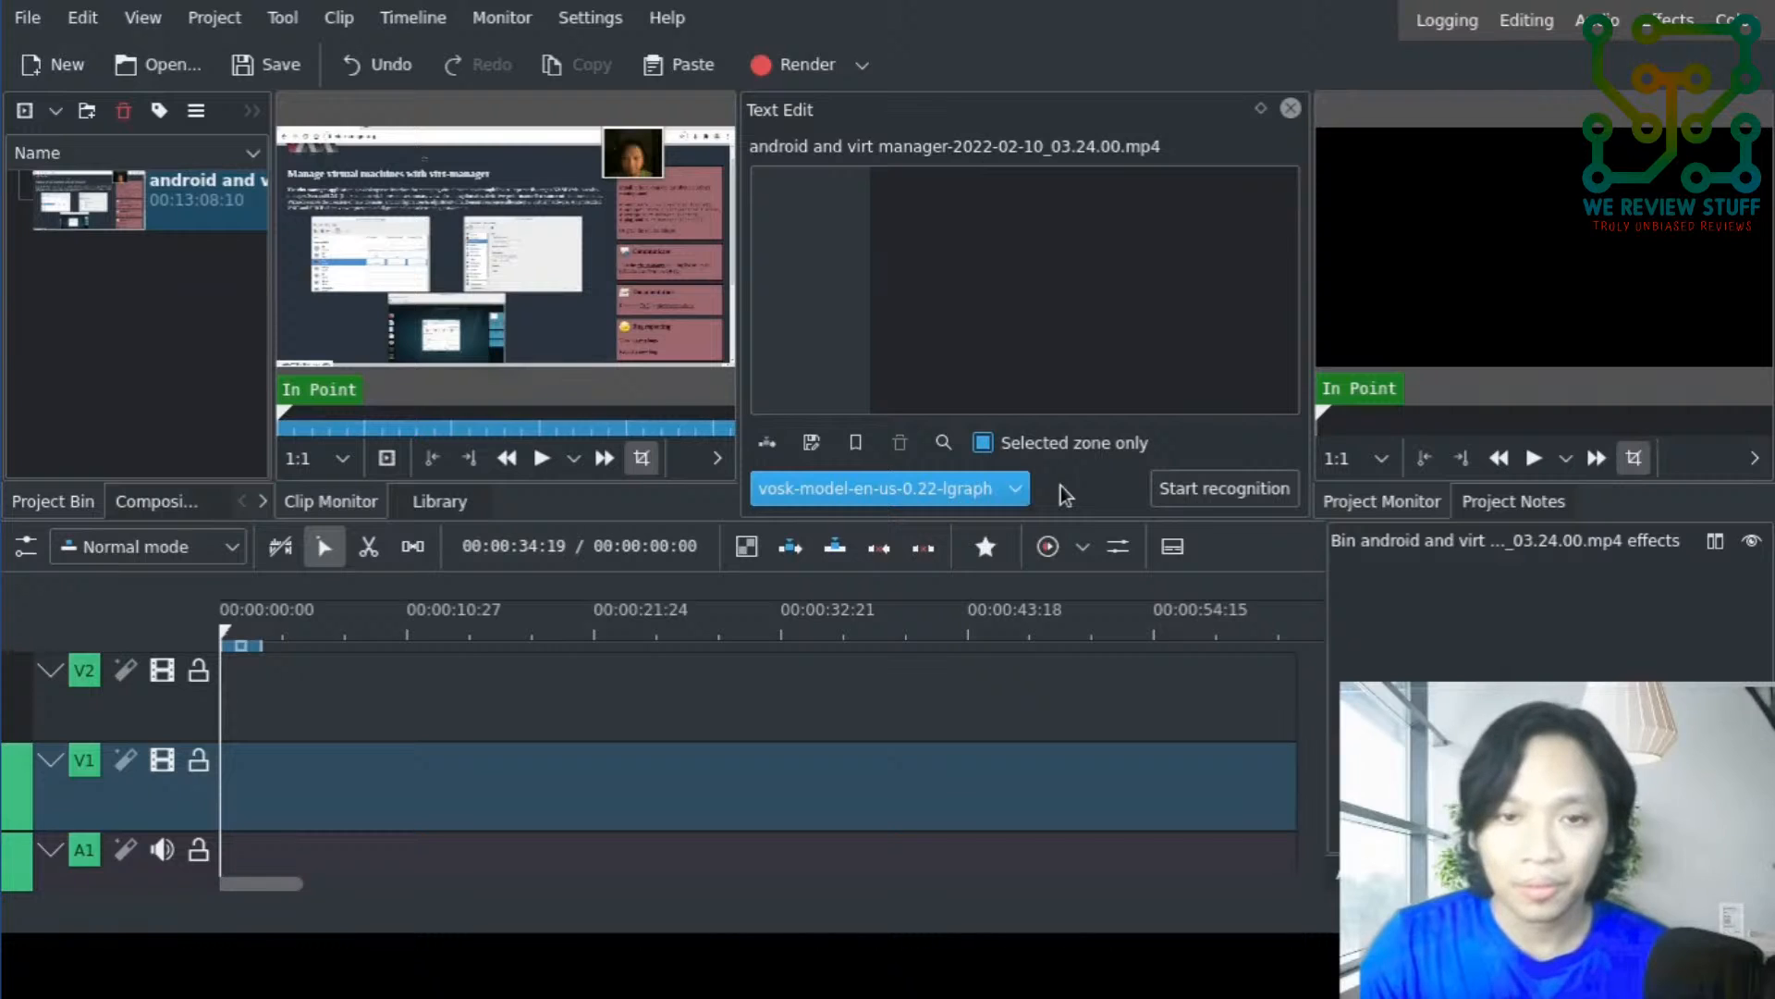
left_click(1196, 494)
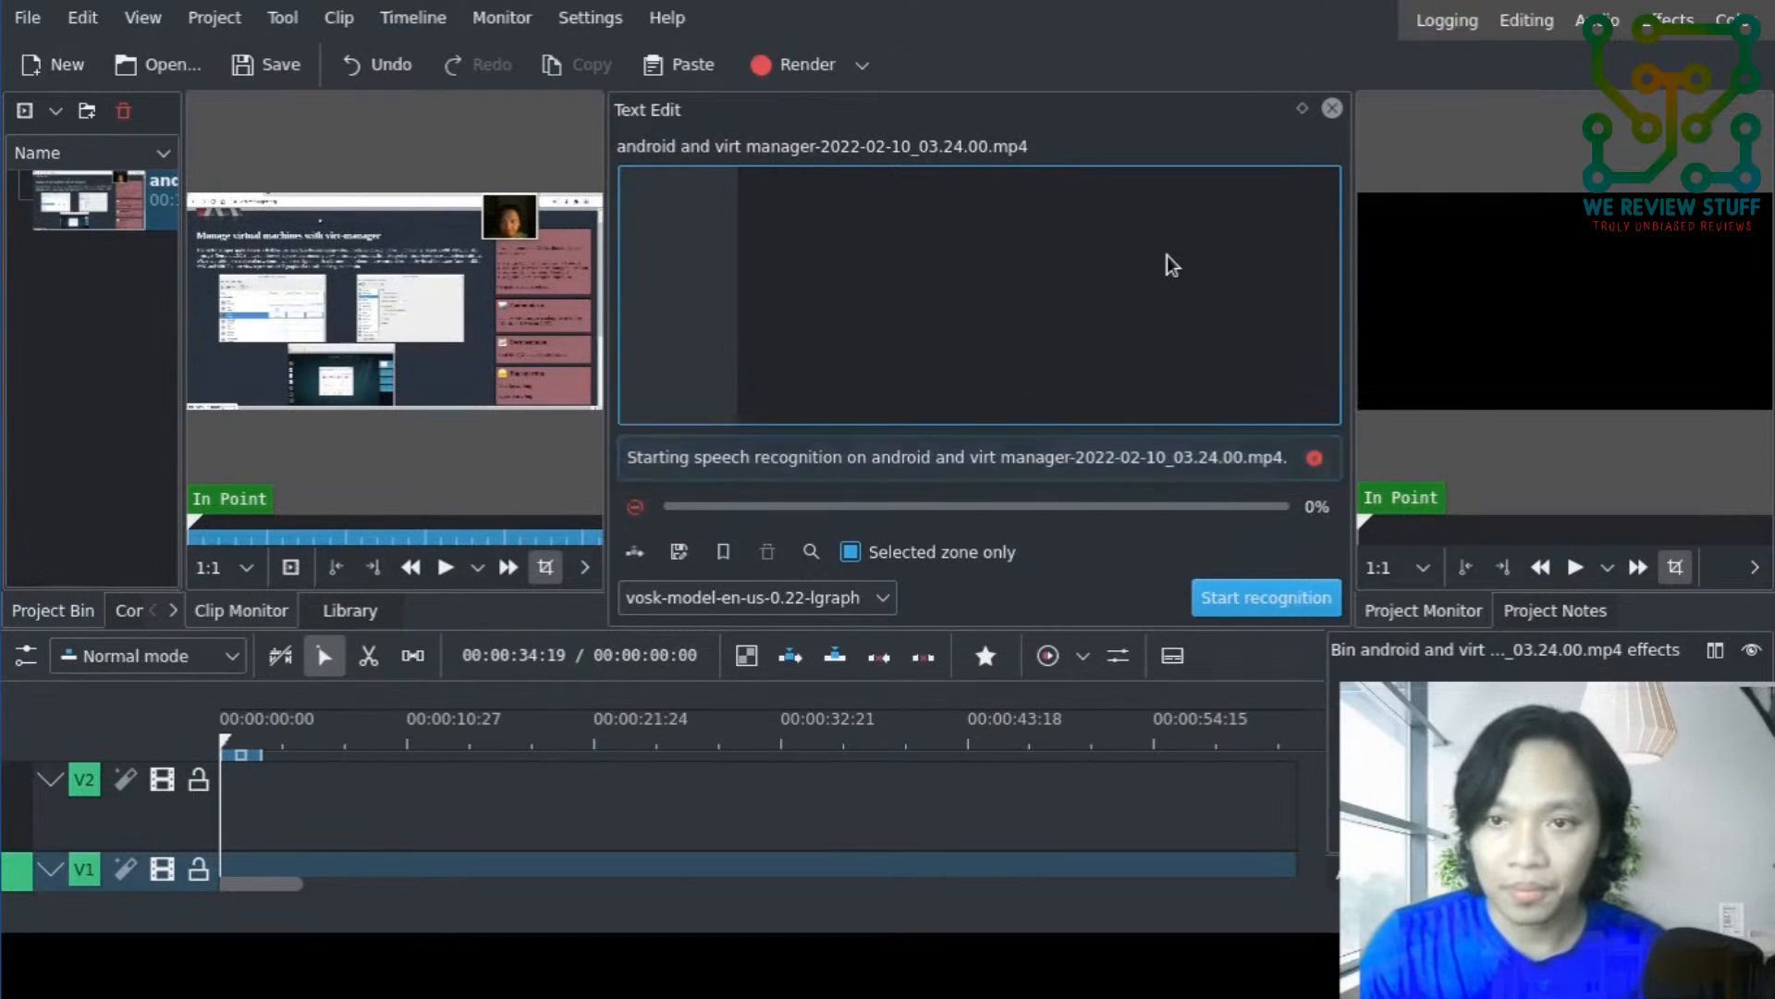
left_click(1234, 598)
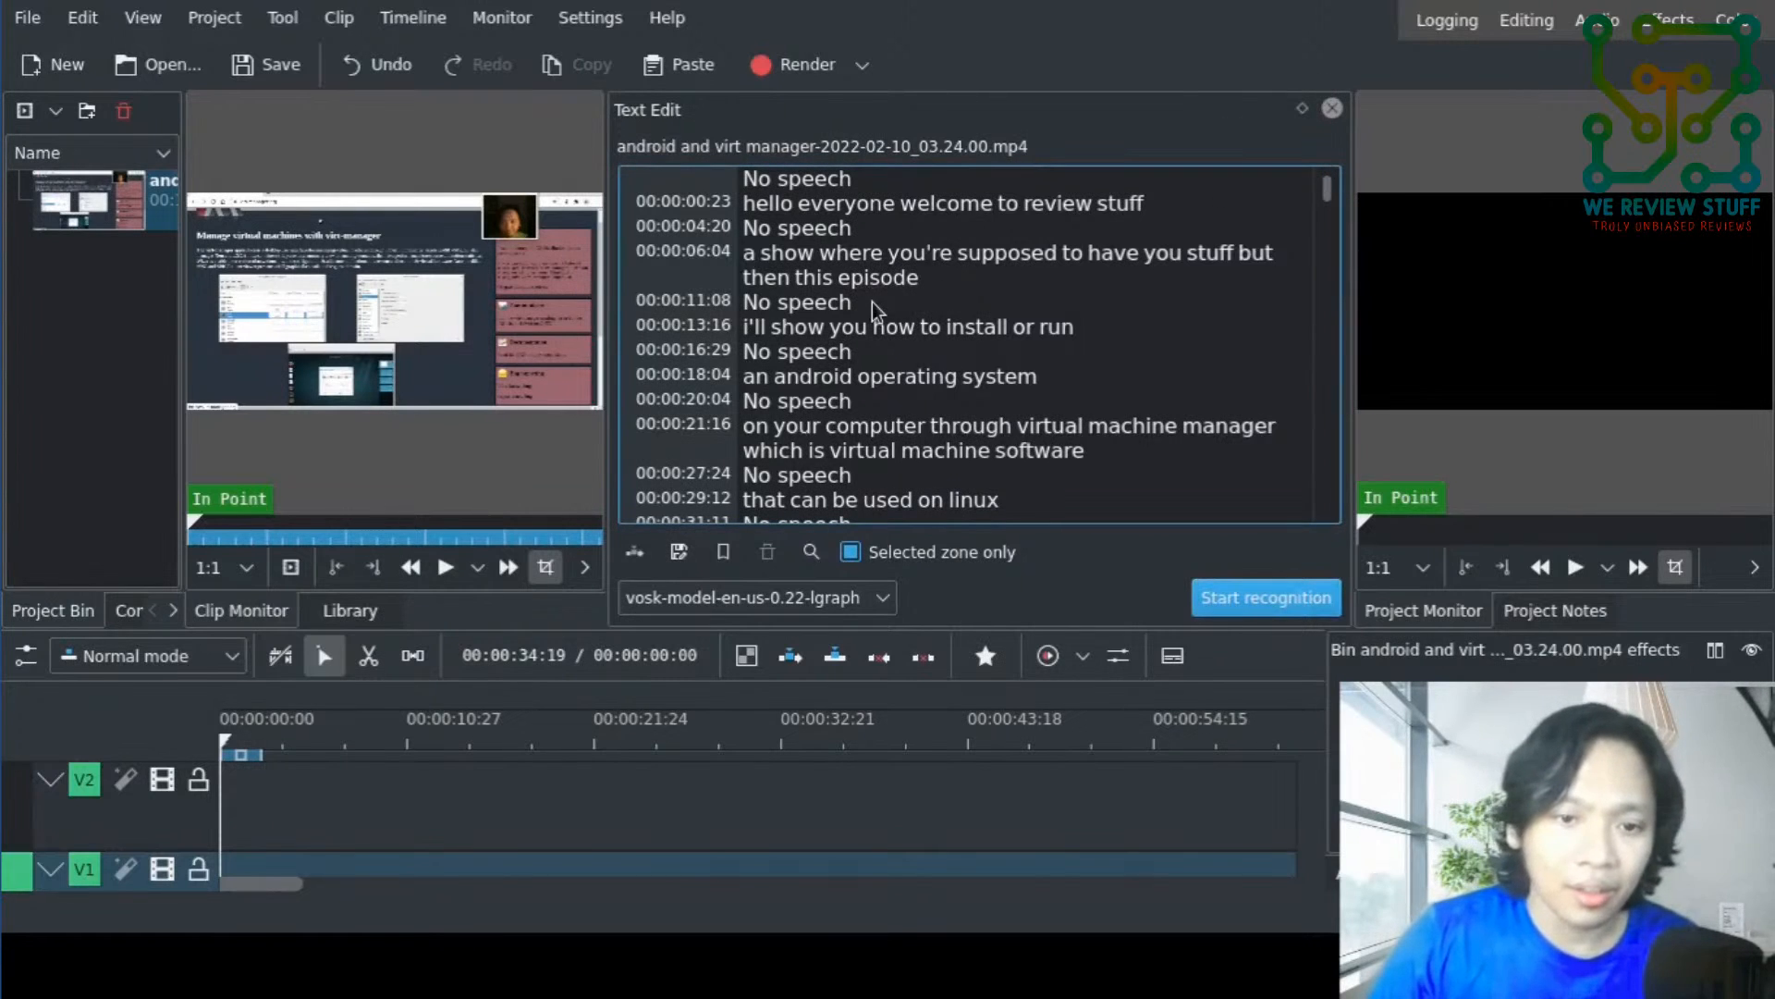
- Read through the clip's recognized transcript from the beginning to around 00:03:00, checking the wording and No speech entries
scroll(883, 328, "up", 1)
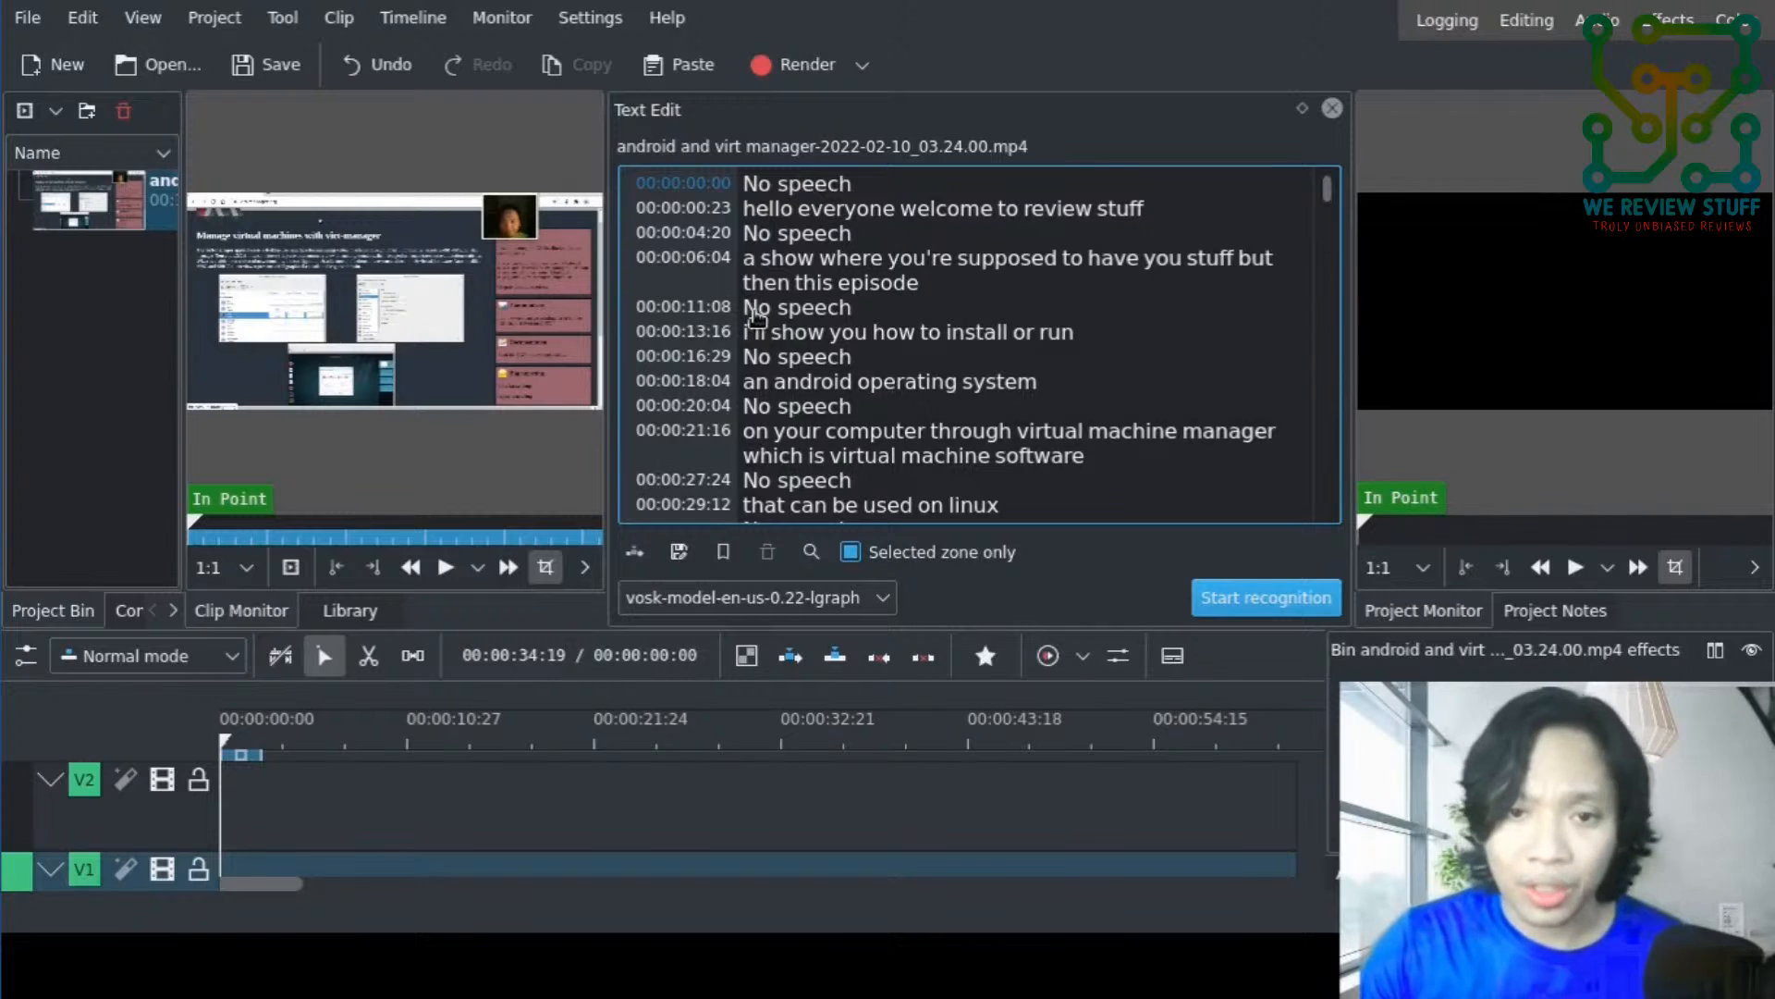
scroll(756, 317, "down", 4)
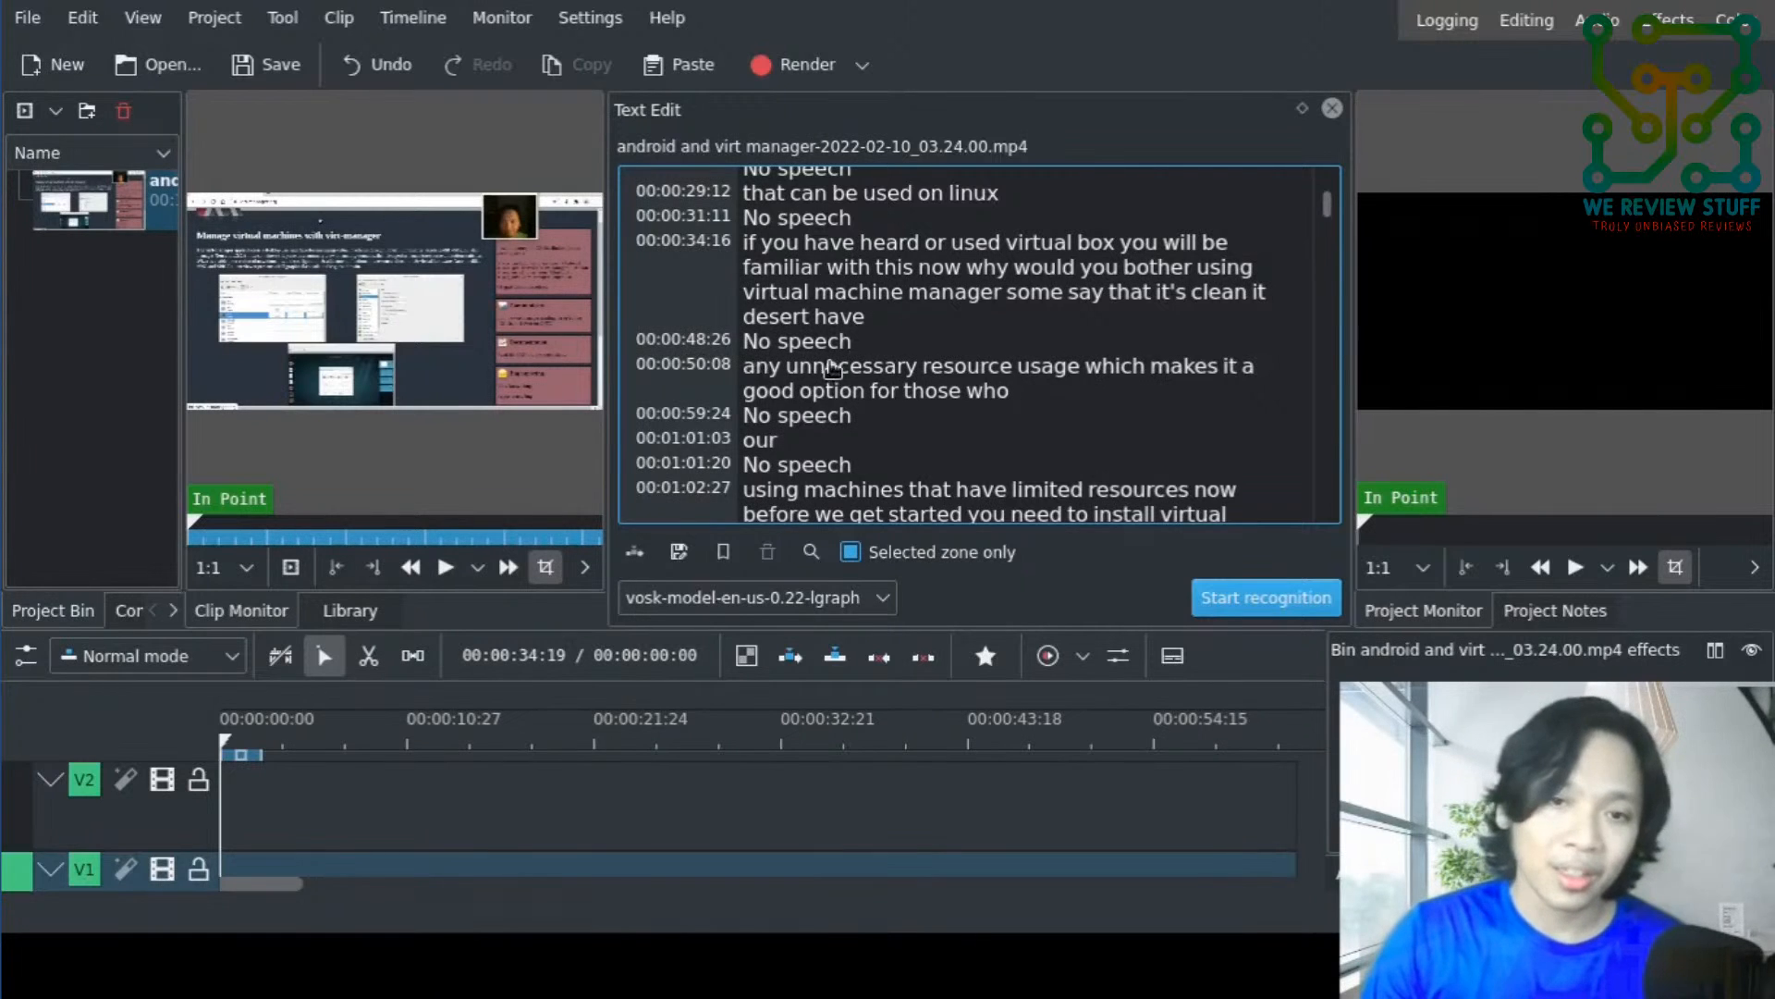
scroll(832, 368, "down", 6)
scroll(832, 368, "up", 2)
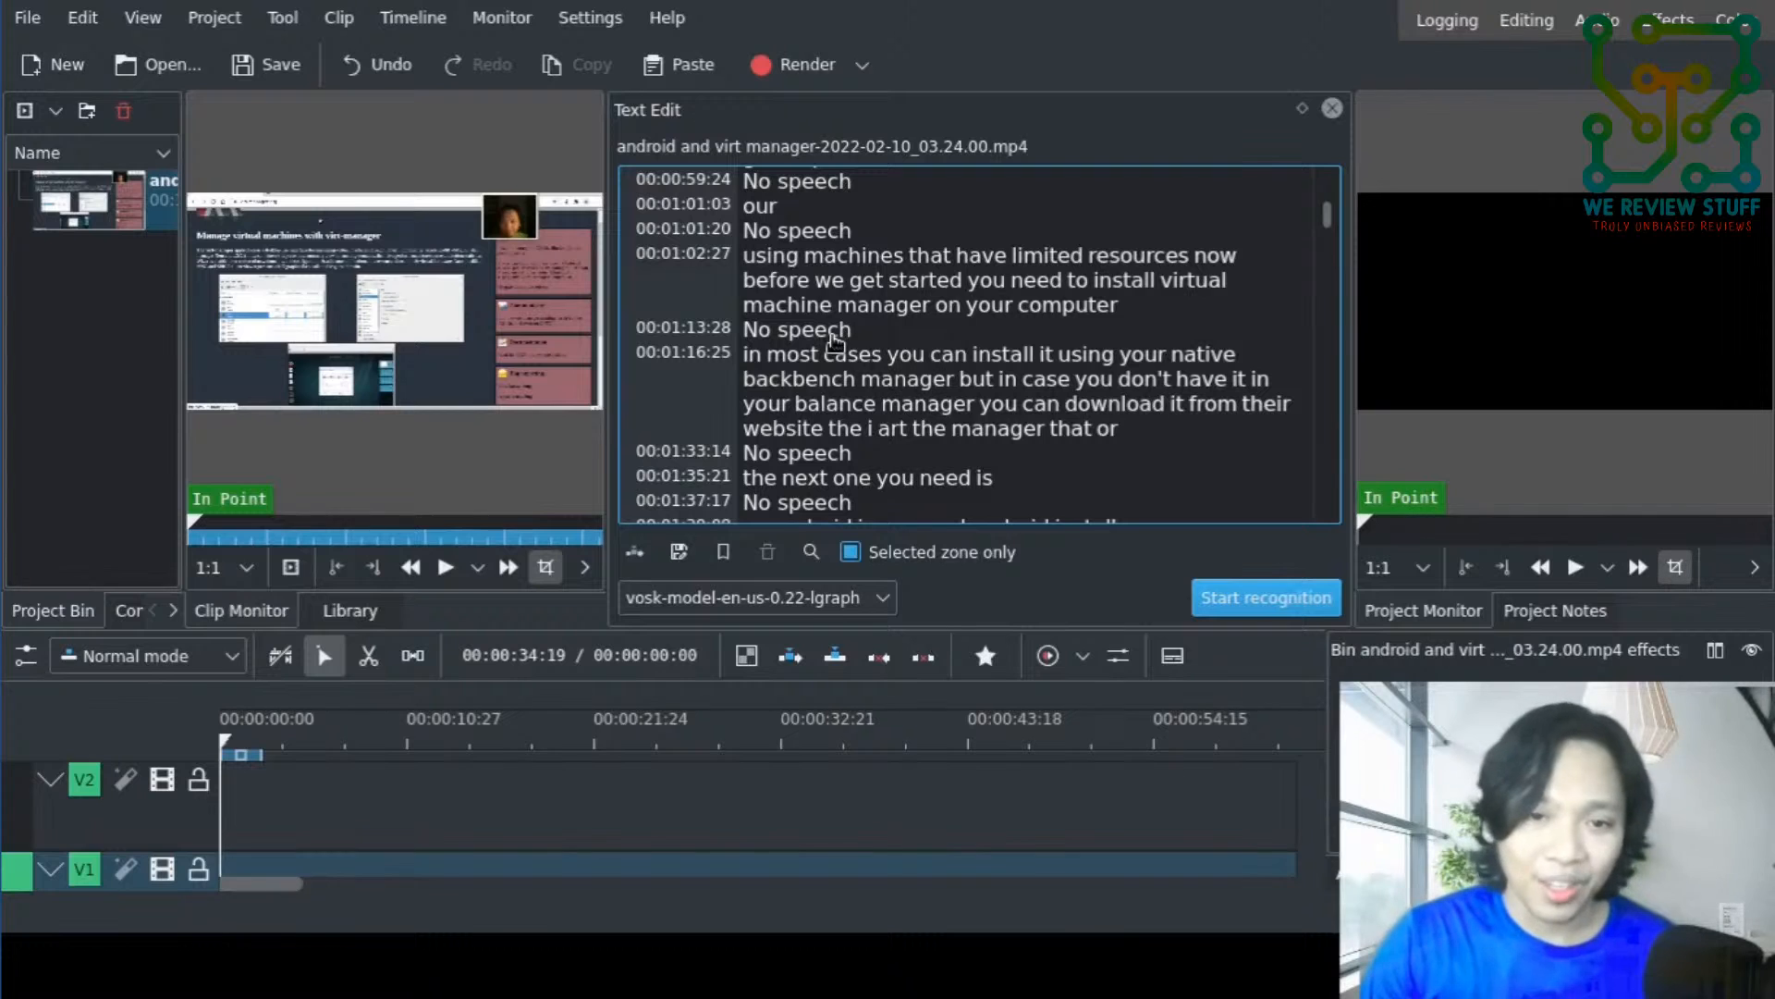
scroll(835, 342, "down", 10)
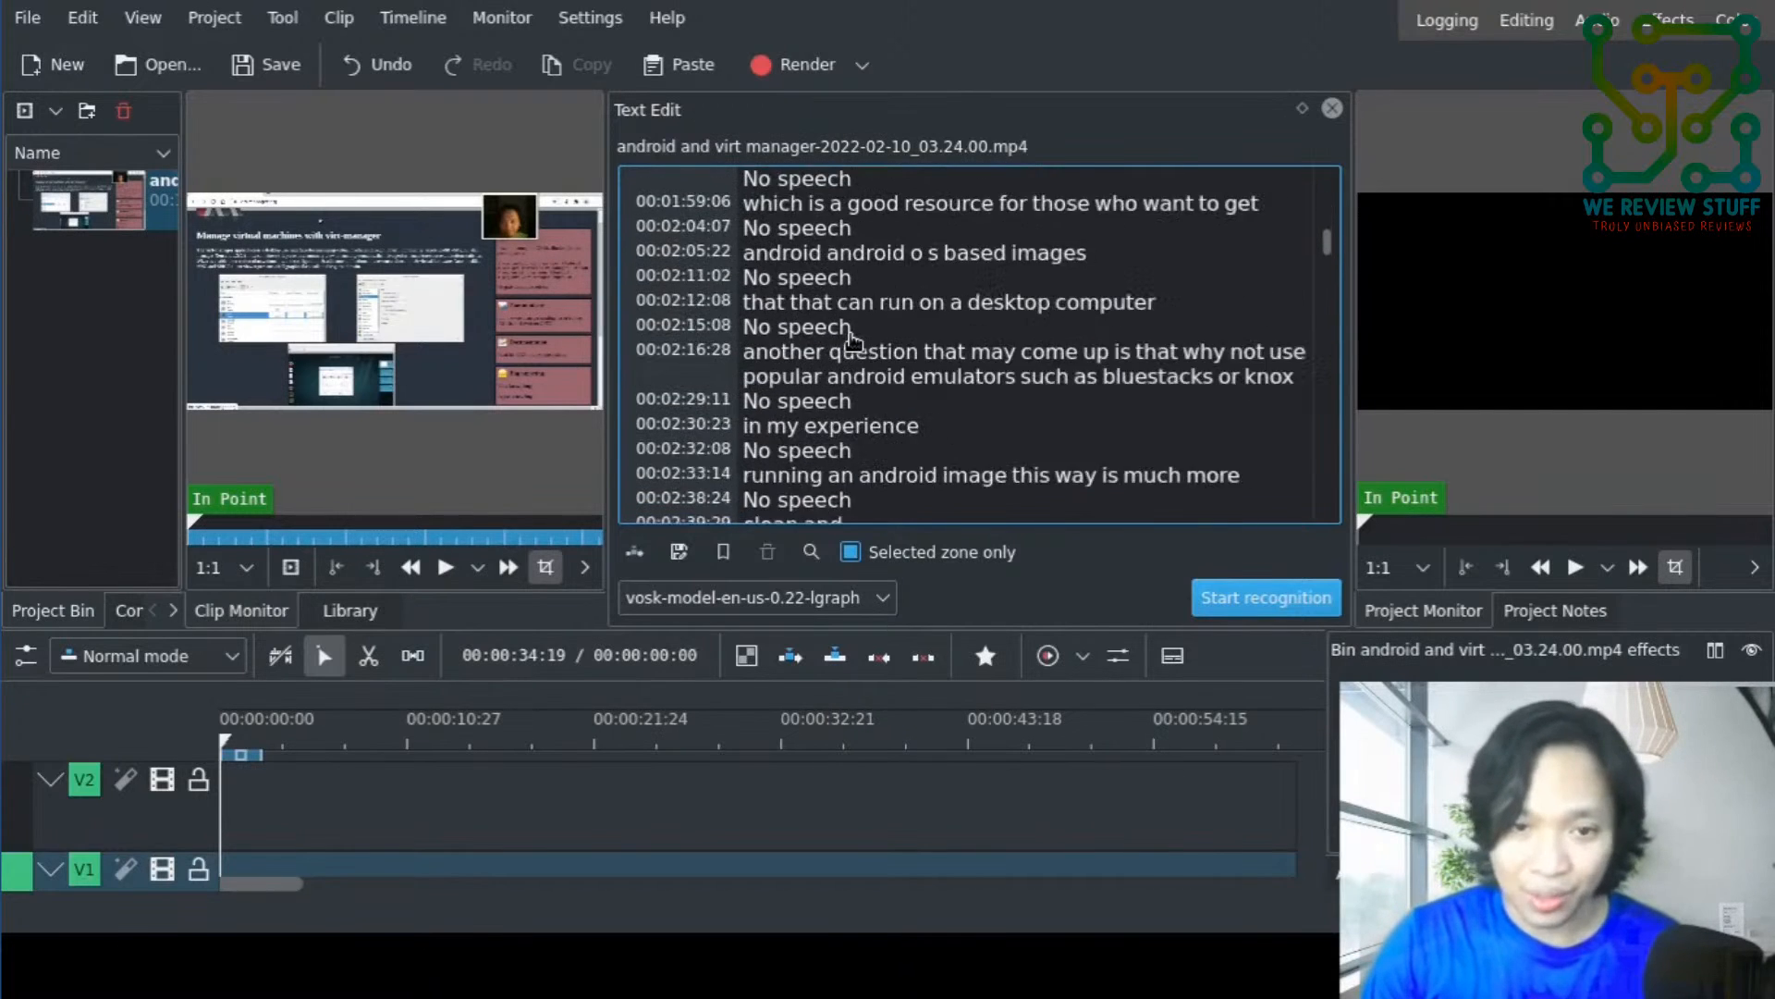
scroll(851, 343, "down", 2)
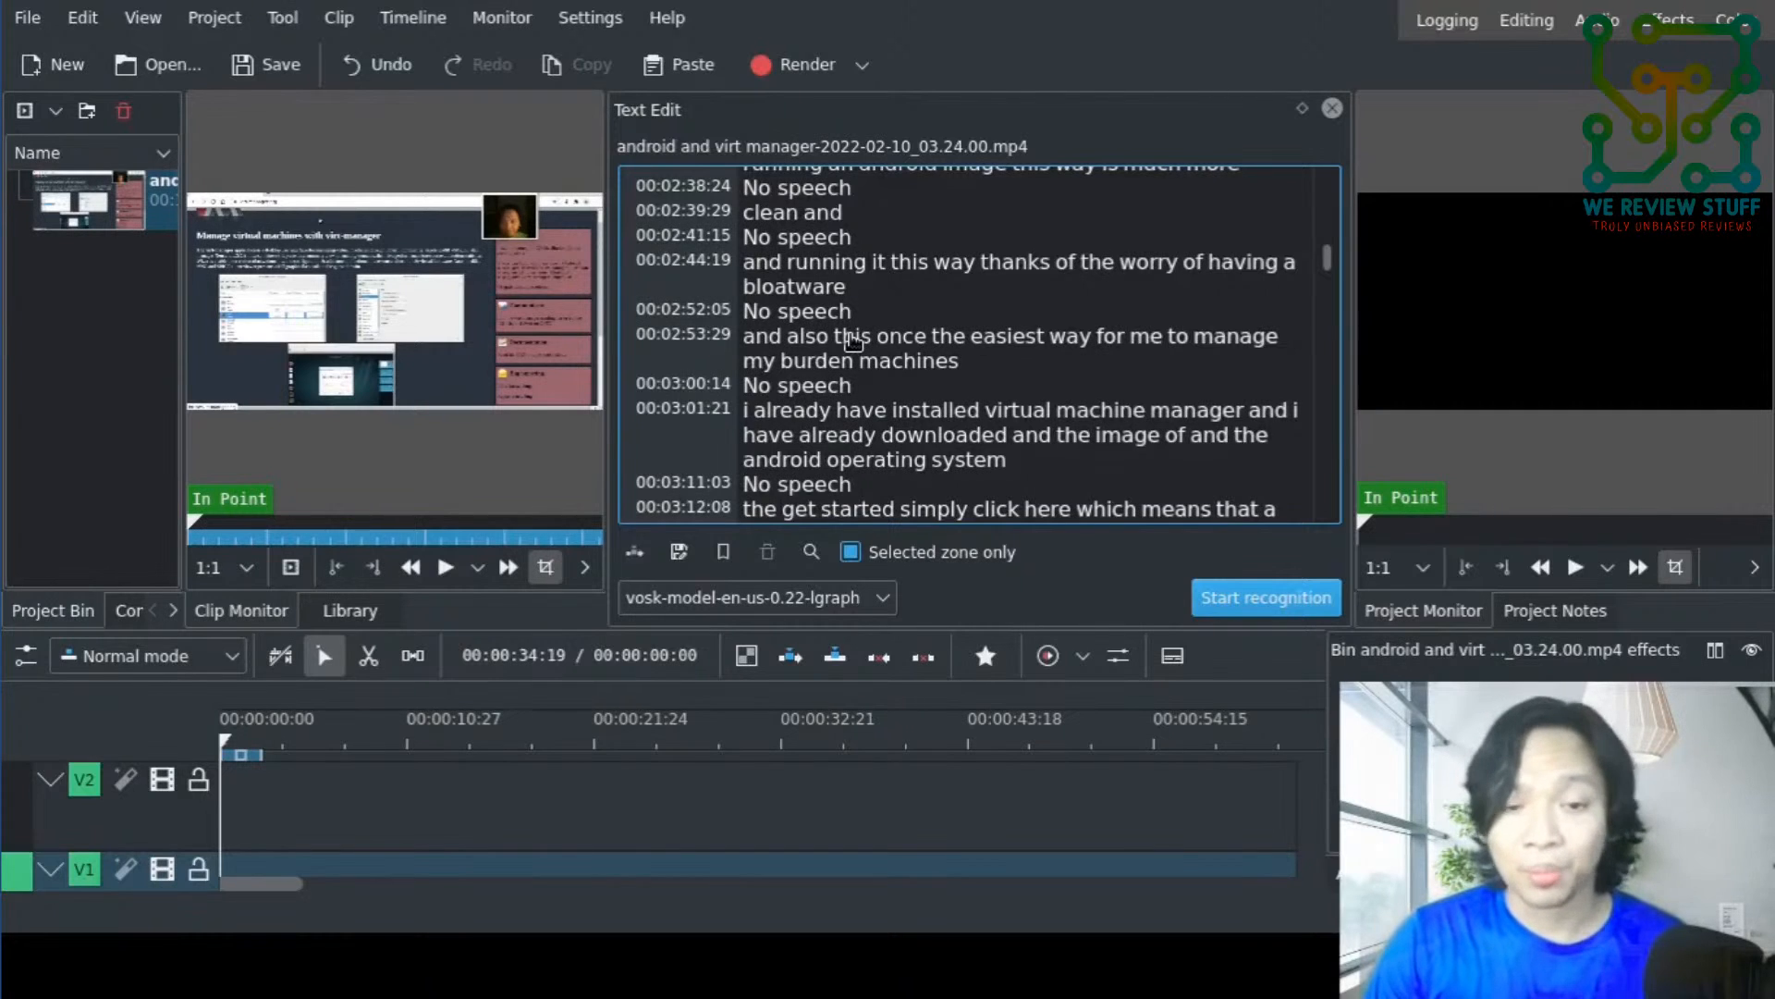
scroll(853, 342, "down", 2)
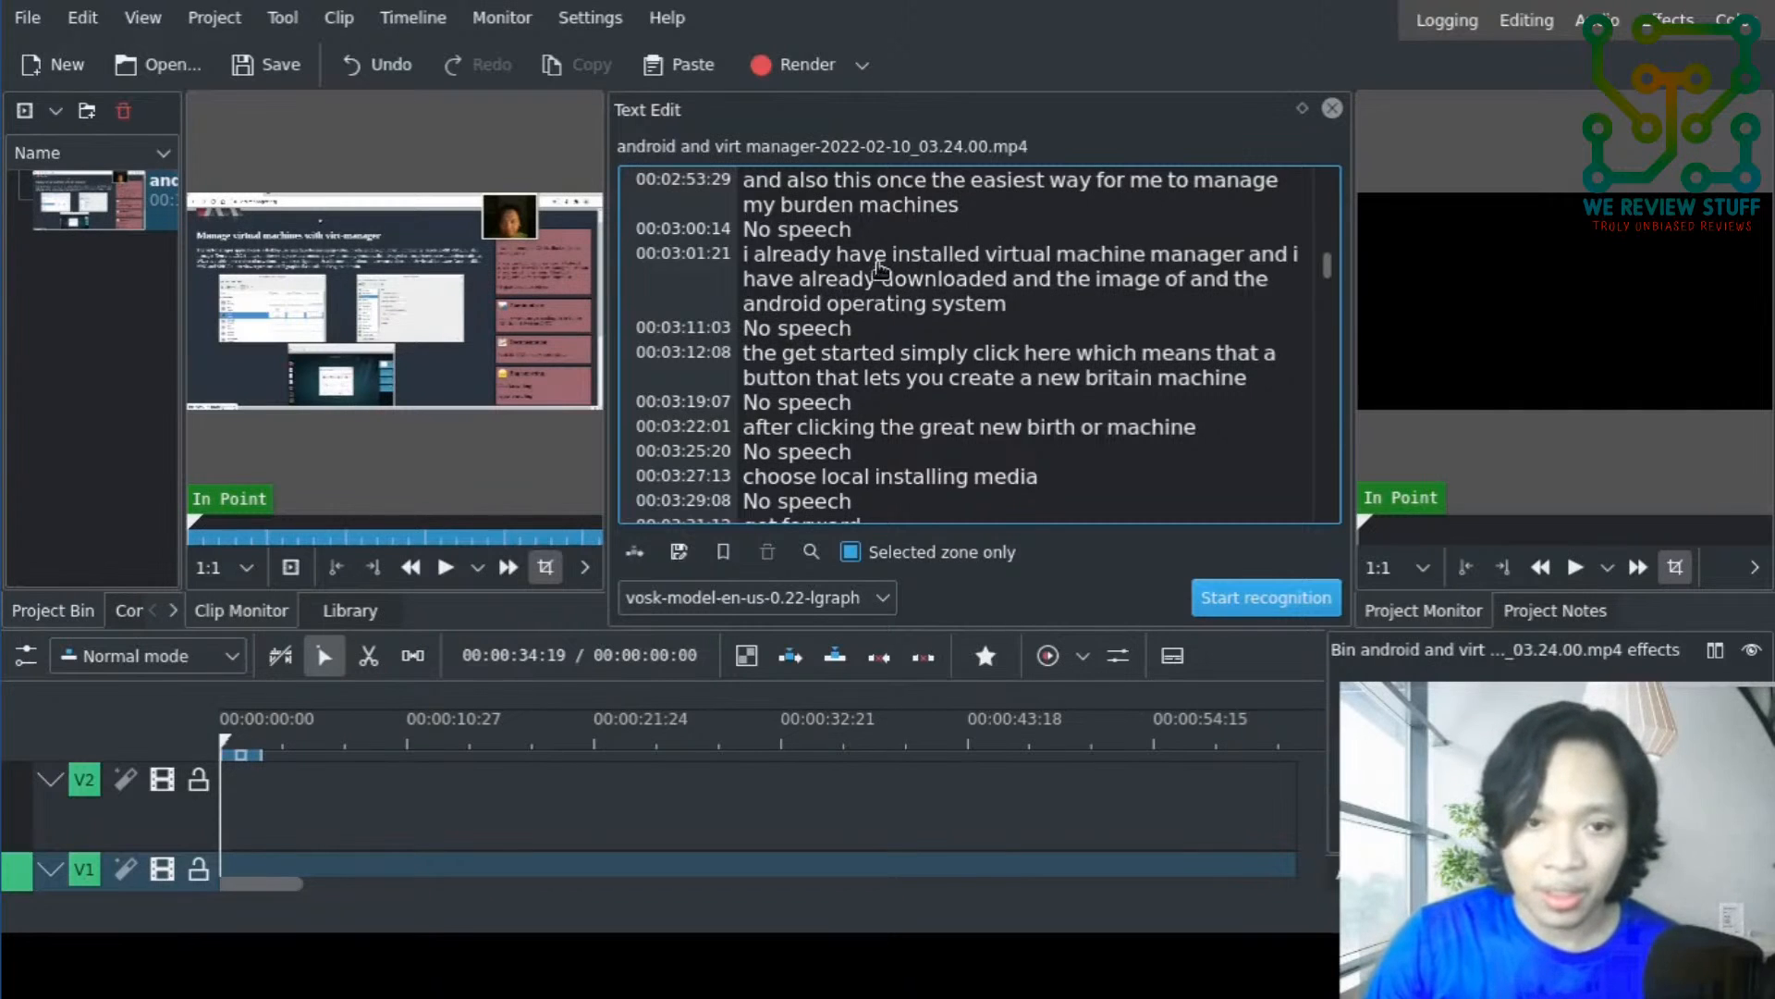
- Insert the transcript segment at 00:03:01:21, beginning "i already have installed virtual machine manager", into the timeline and check the resulting clip on V1 and A1
left_click(689, 267)
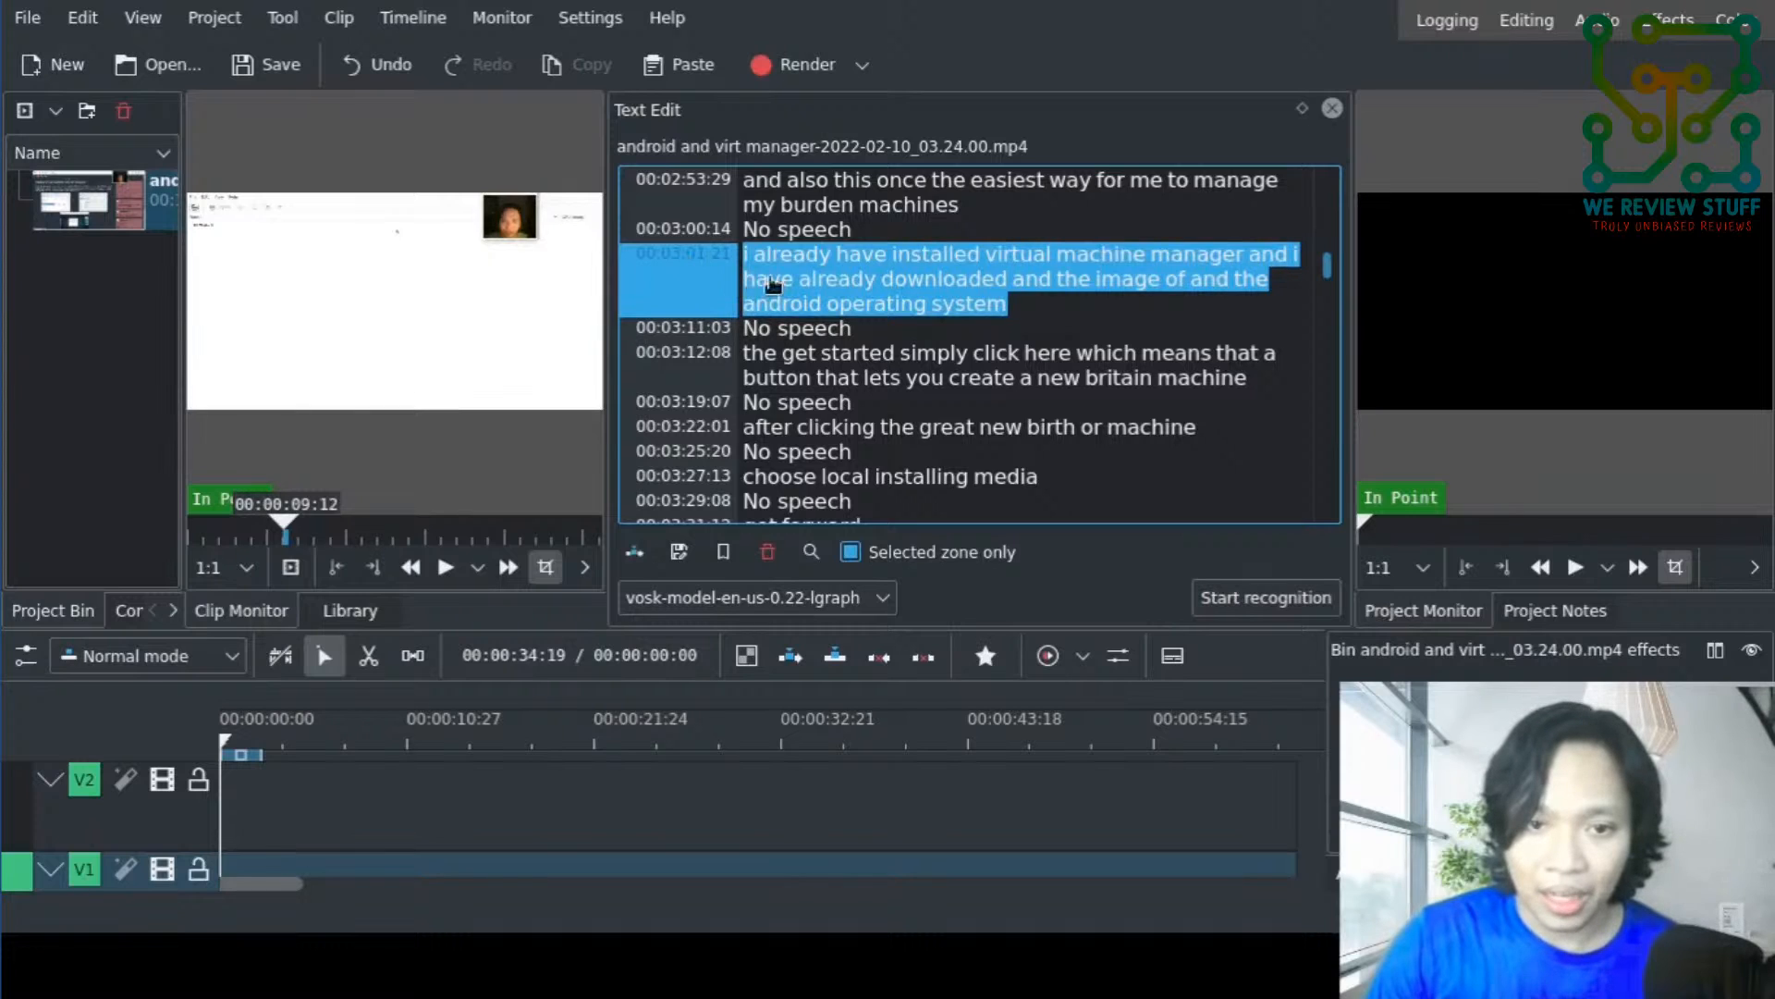
left_click(803, 222)
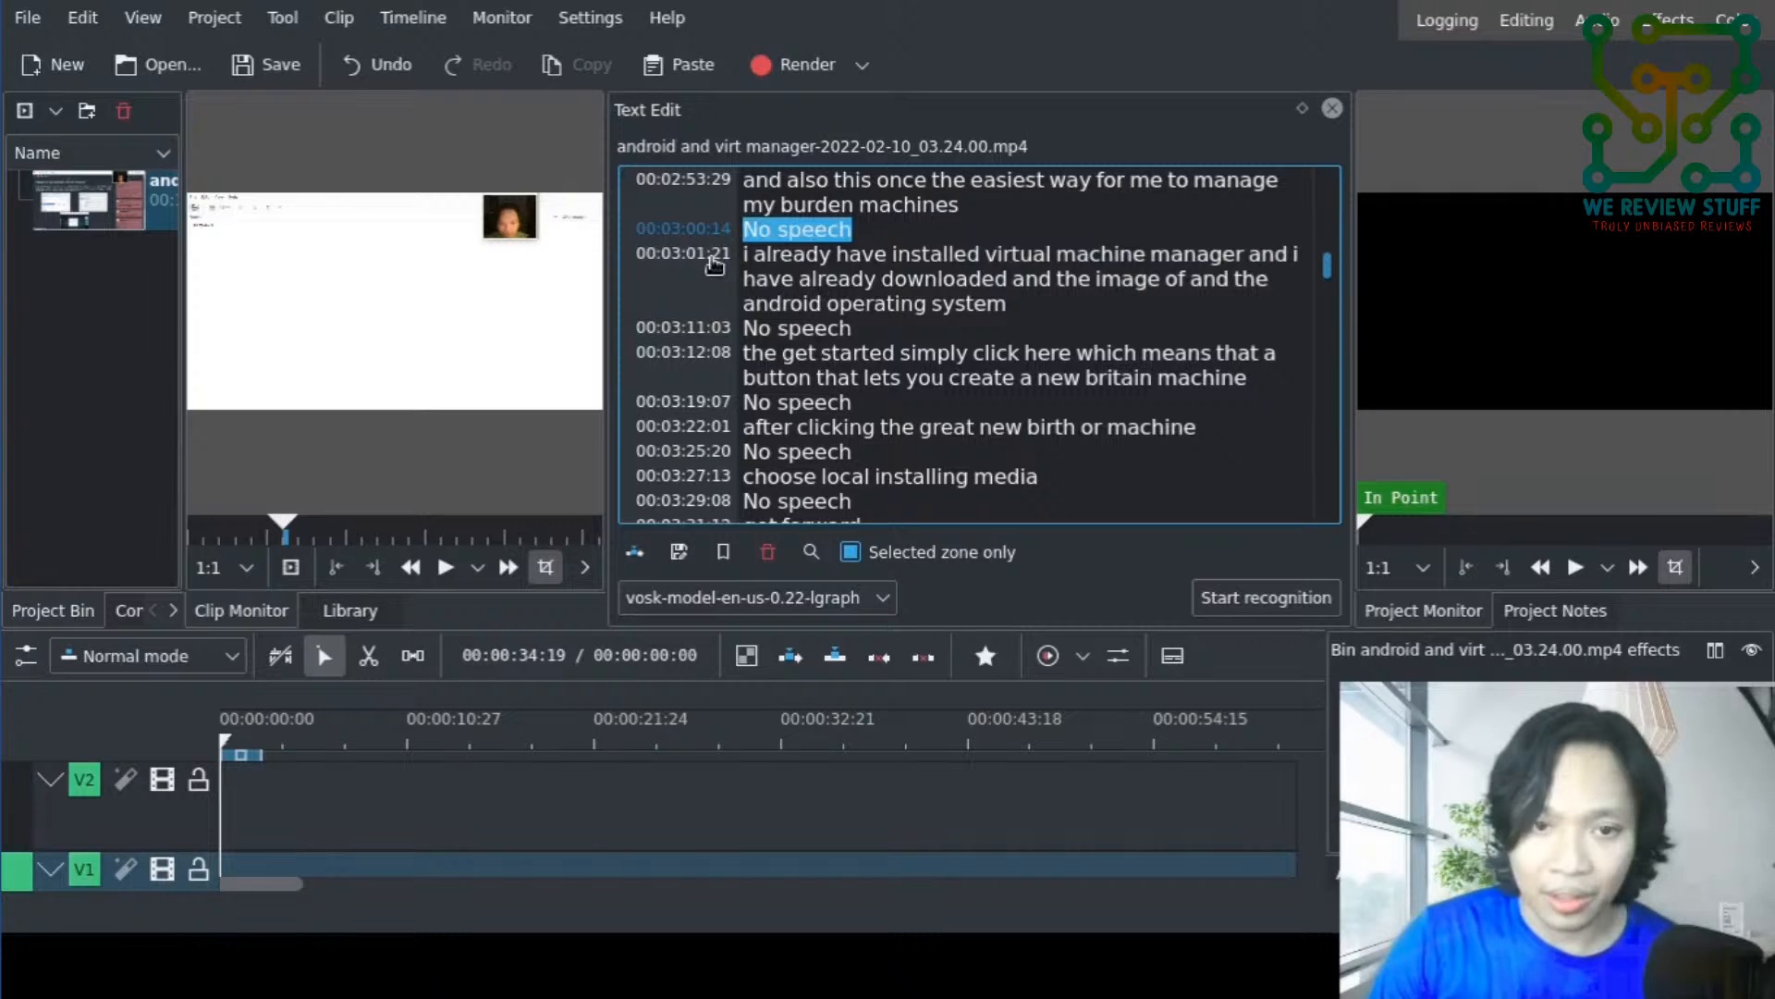
left_click(714, 265)
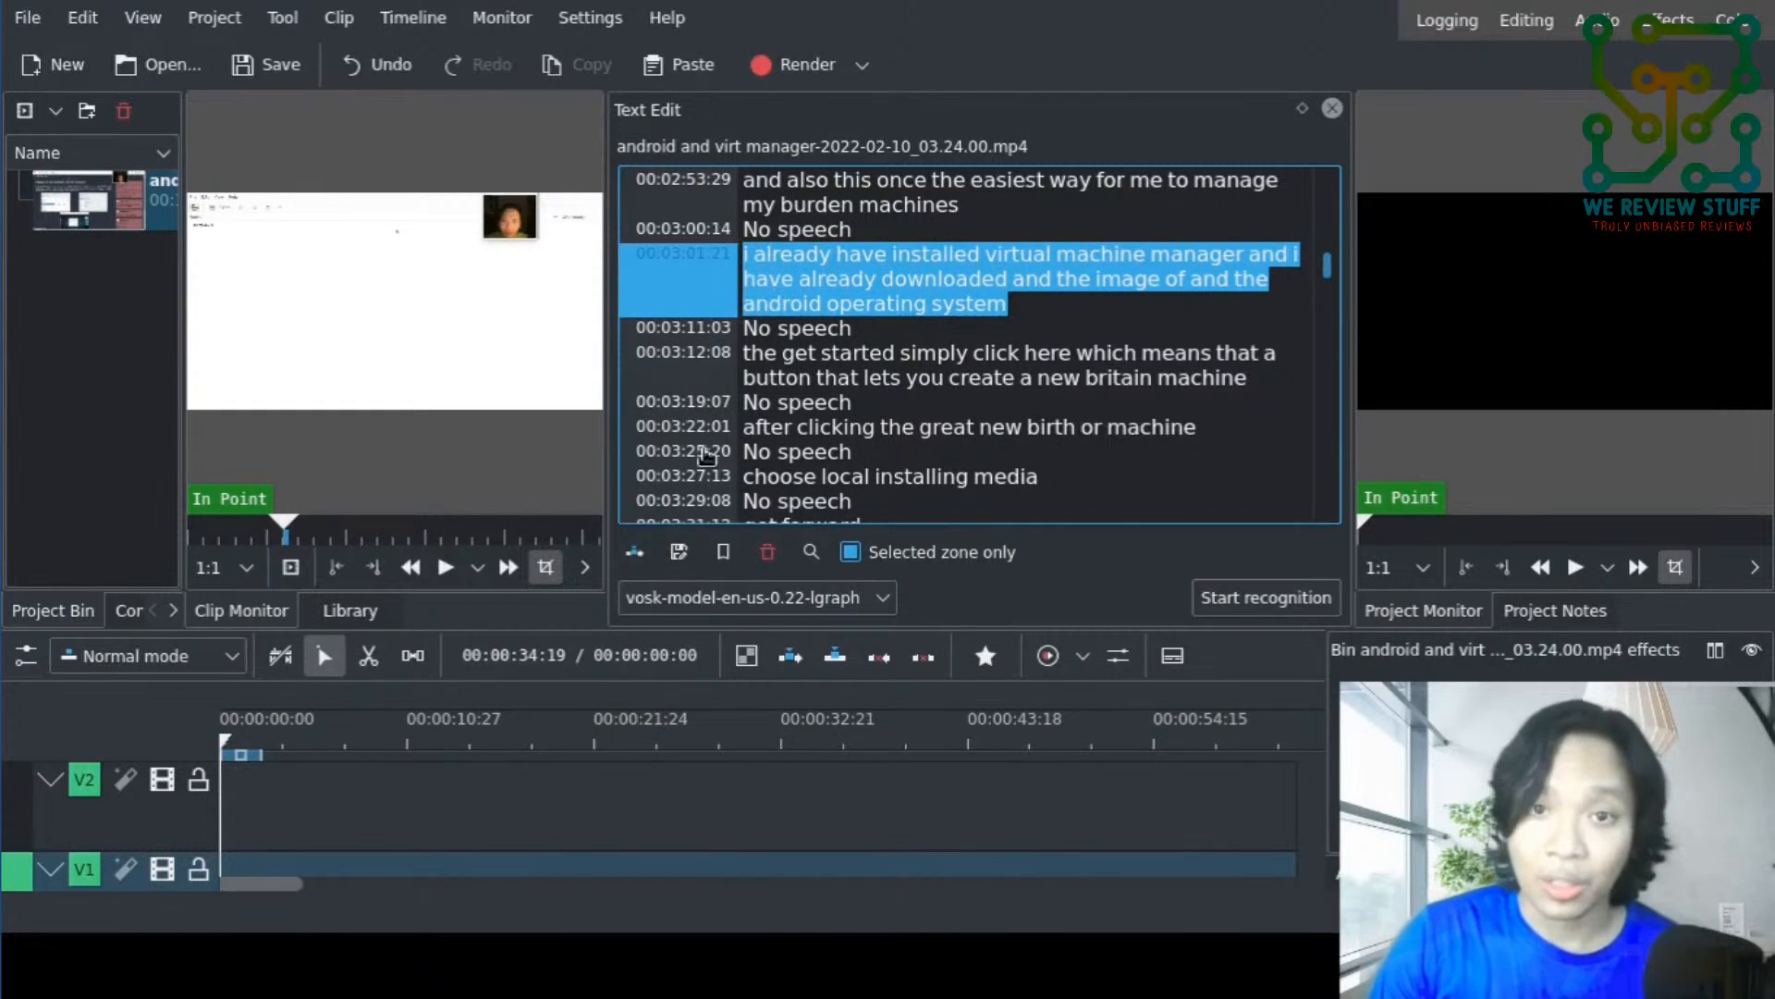
left_click(634, 554)
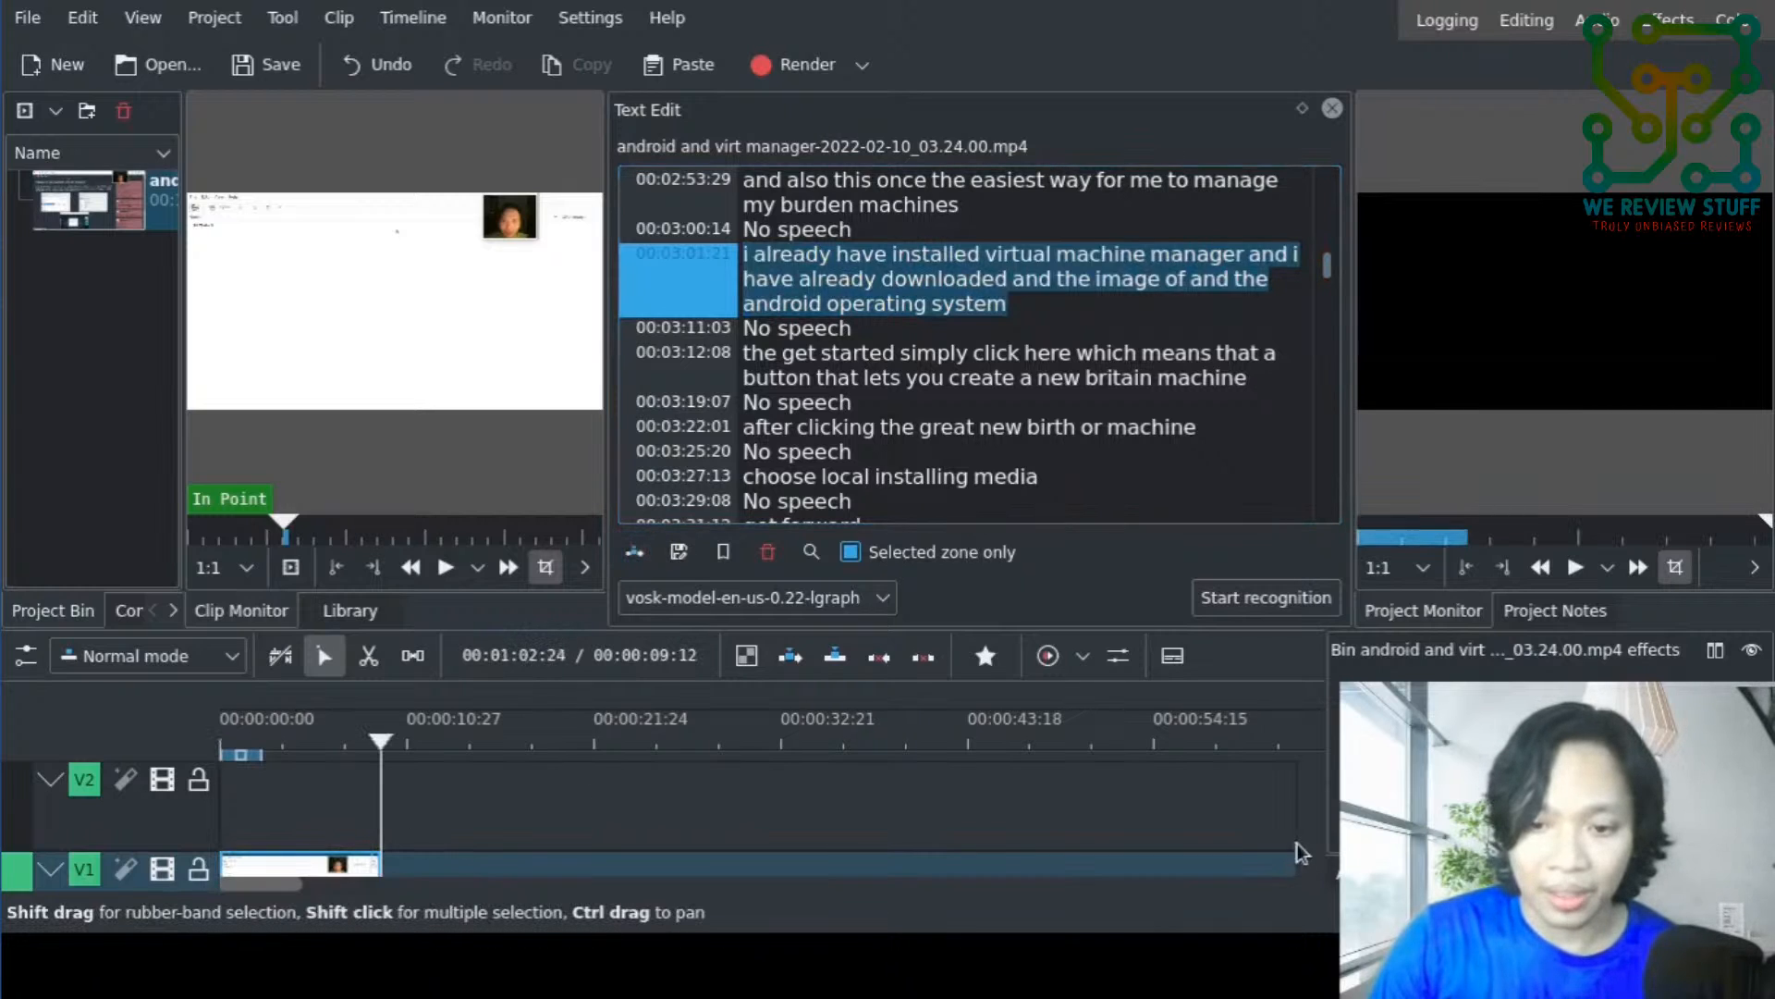
scroll(764, 779, "down", 2)
scroll(744, 784, "up", 2)
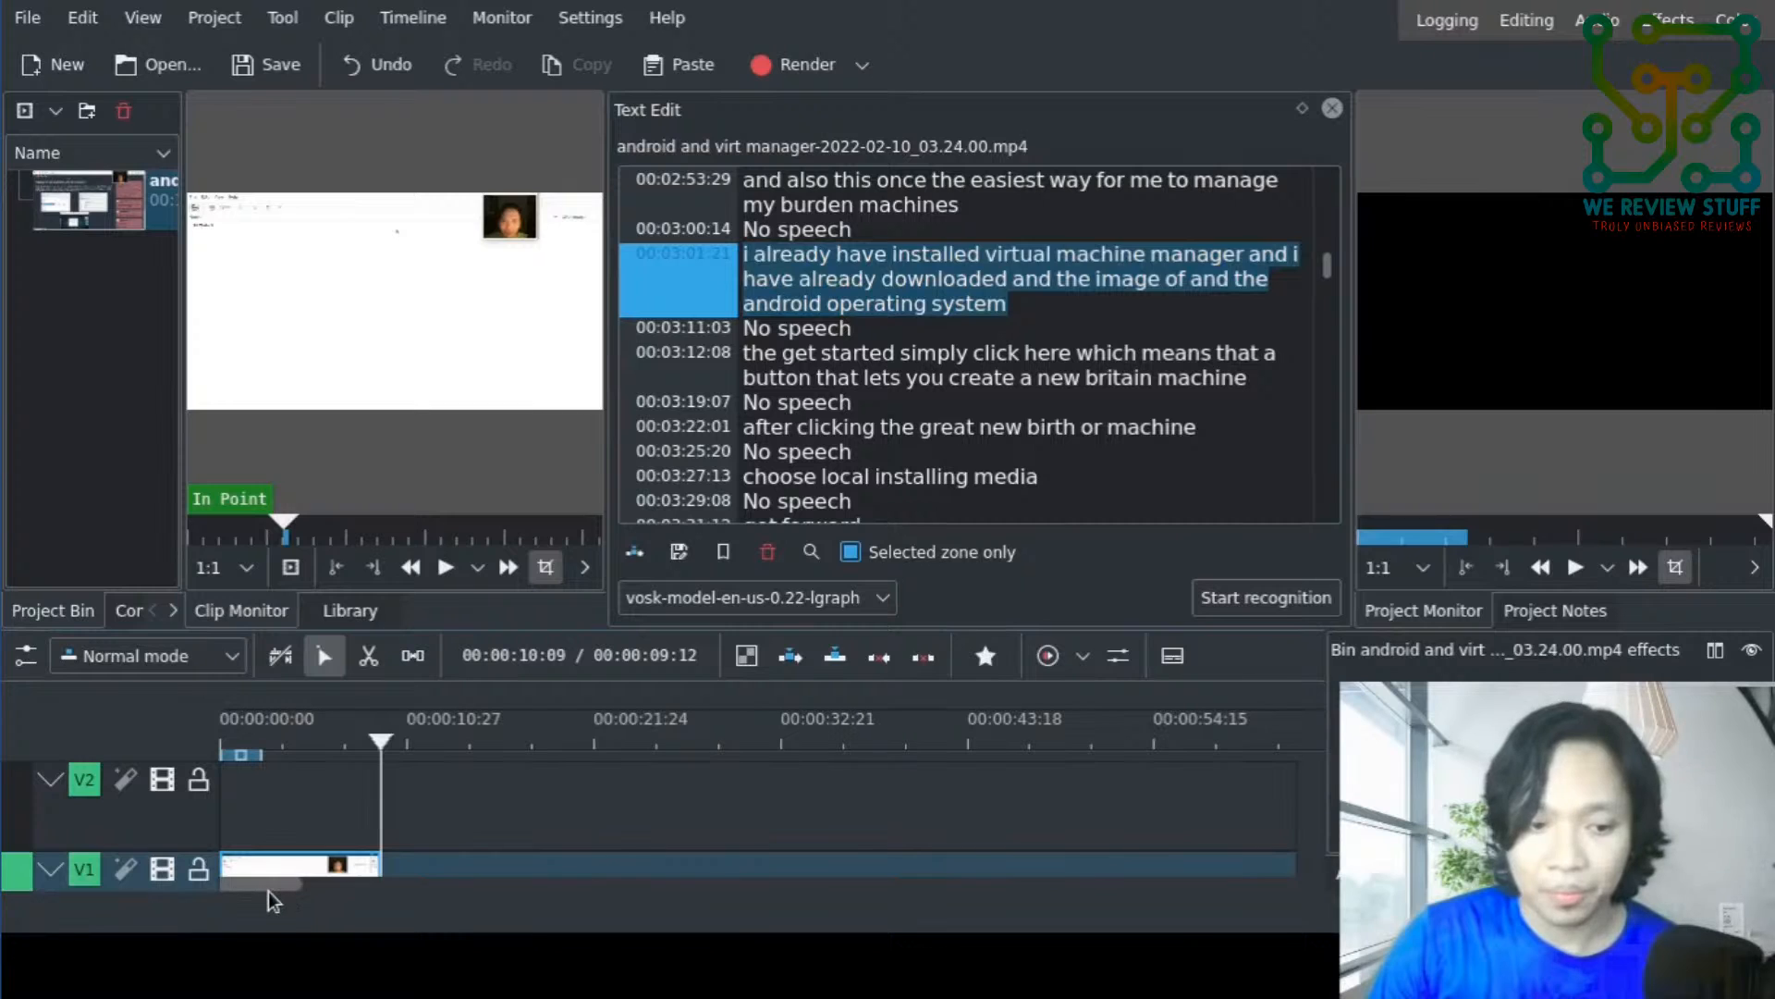
scroll(268, 891, "down", 2)
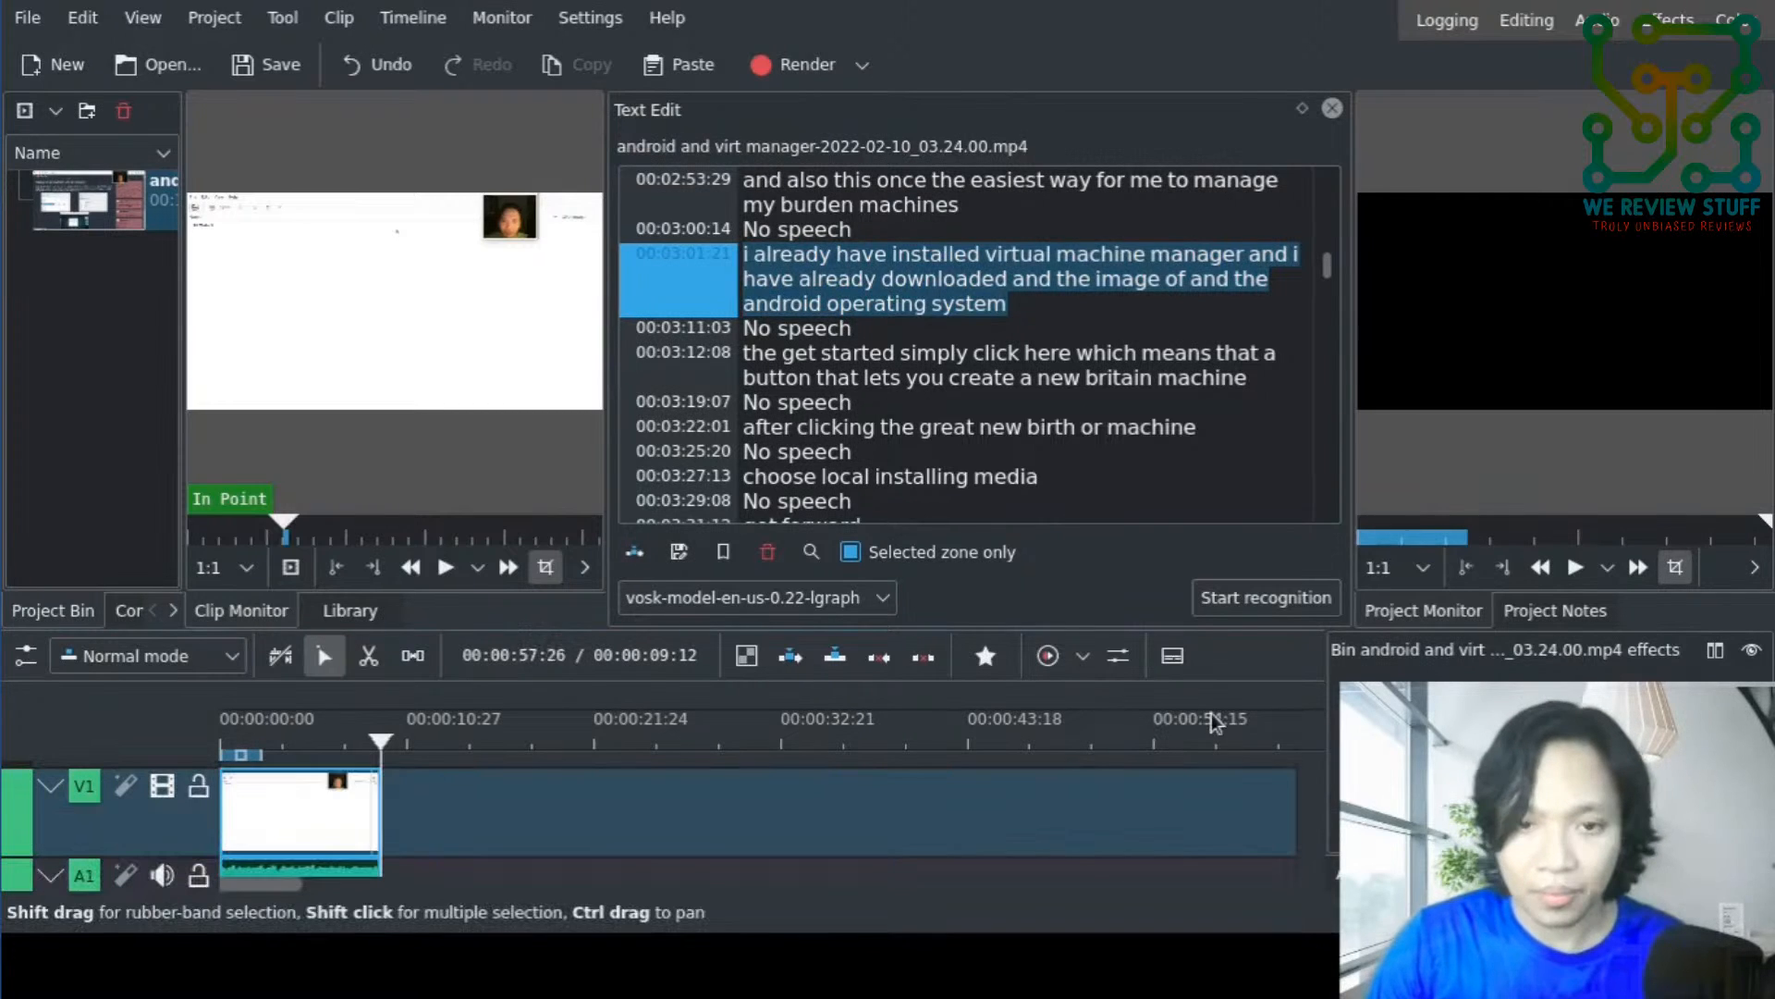
left_click(312, 814)
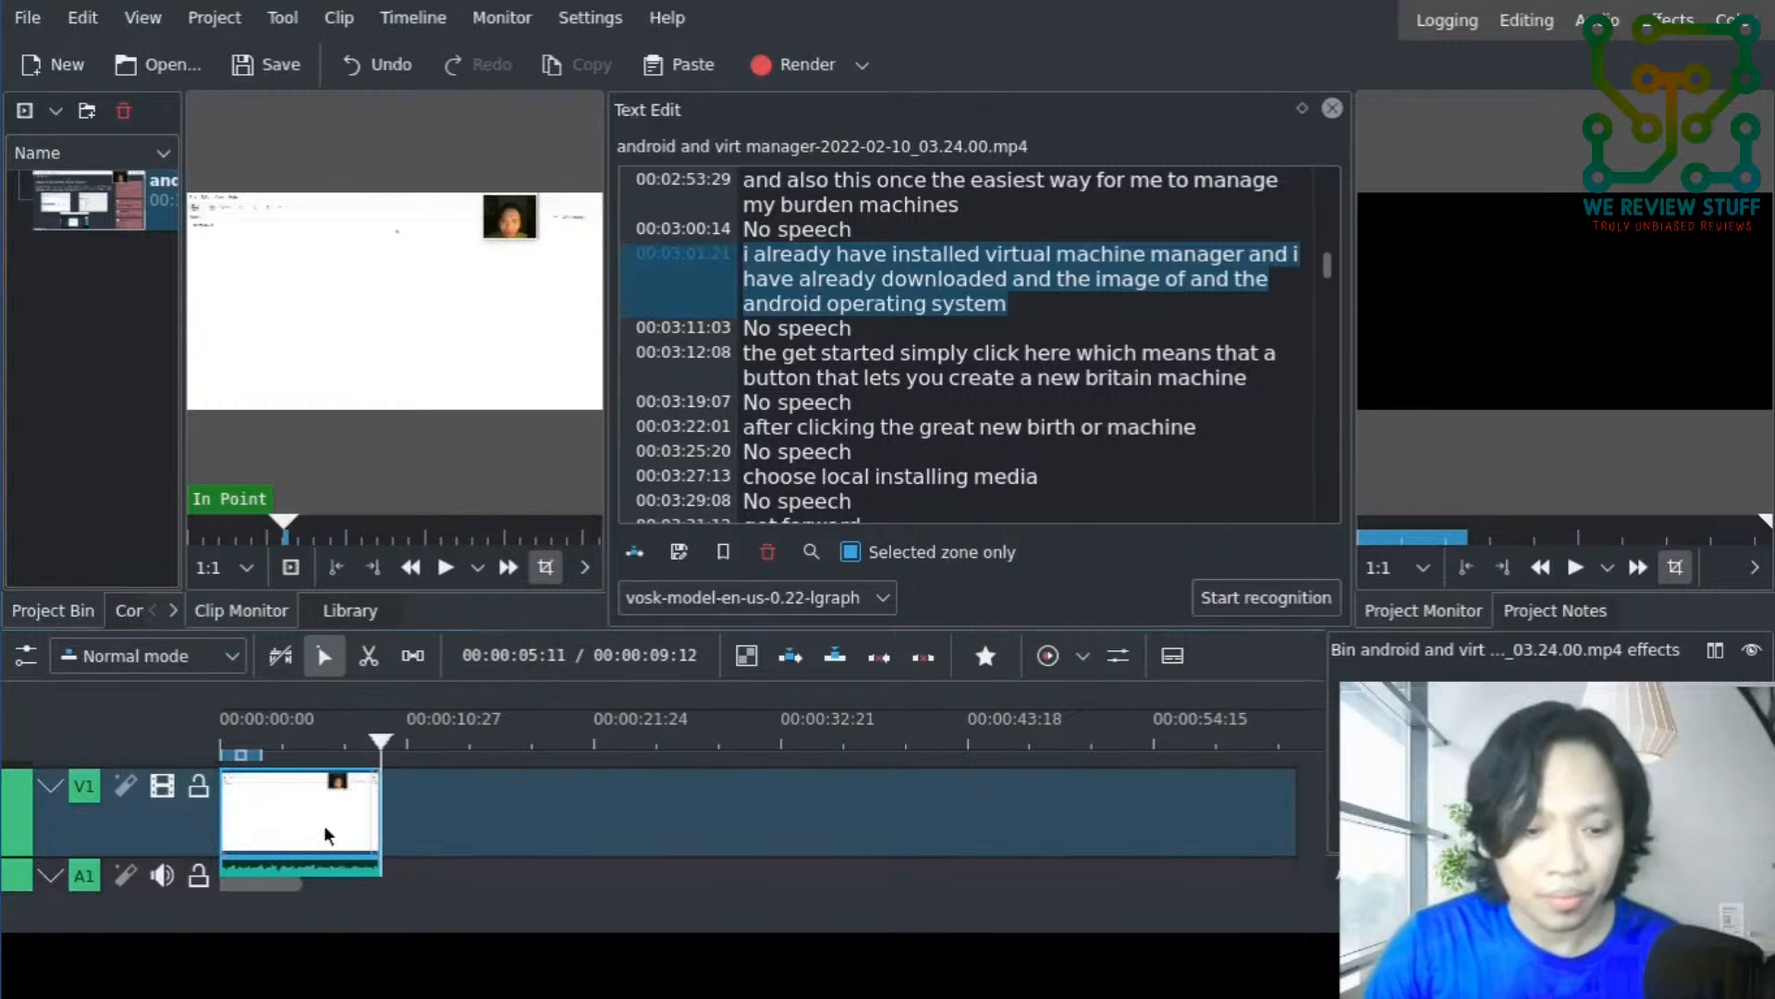
scroll(826, 359, "down", 2)
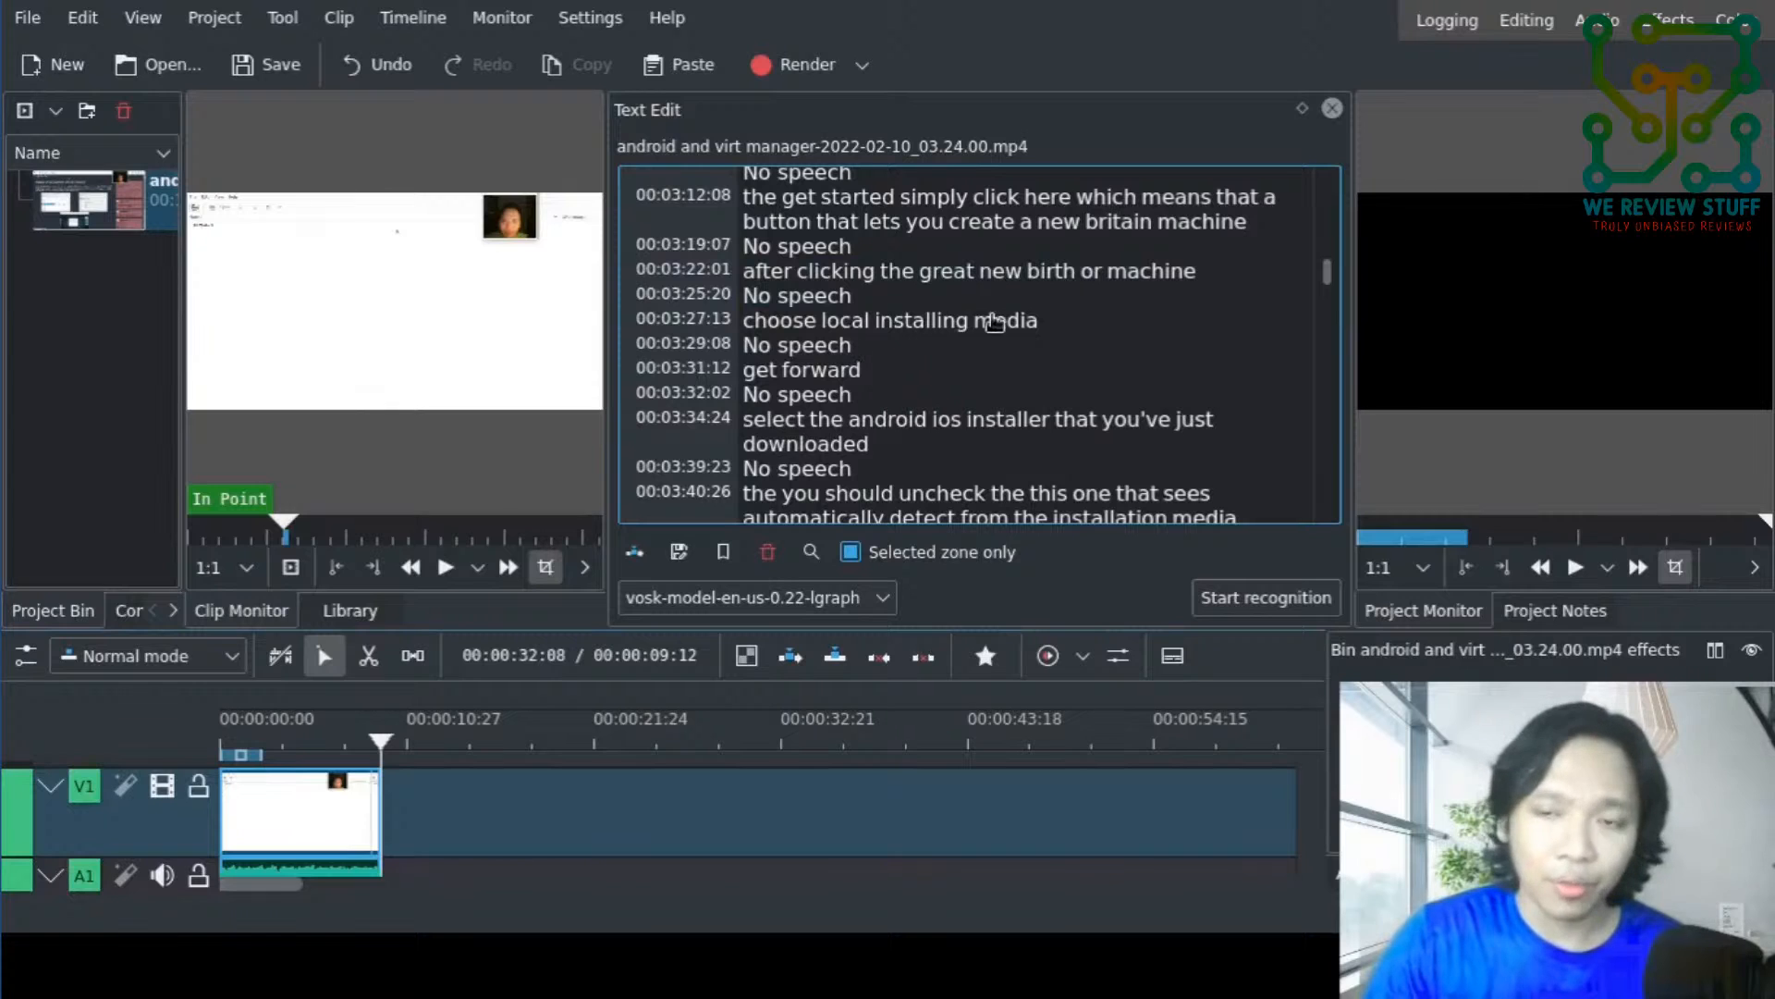
- Insert the transcript segments at 00:03:34:24 ("select the android ios installer") and 00:03:40:26 ("the you should uncheck") together into the timeline
scroll(986, 298, "up", 1)
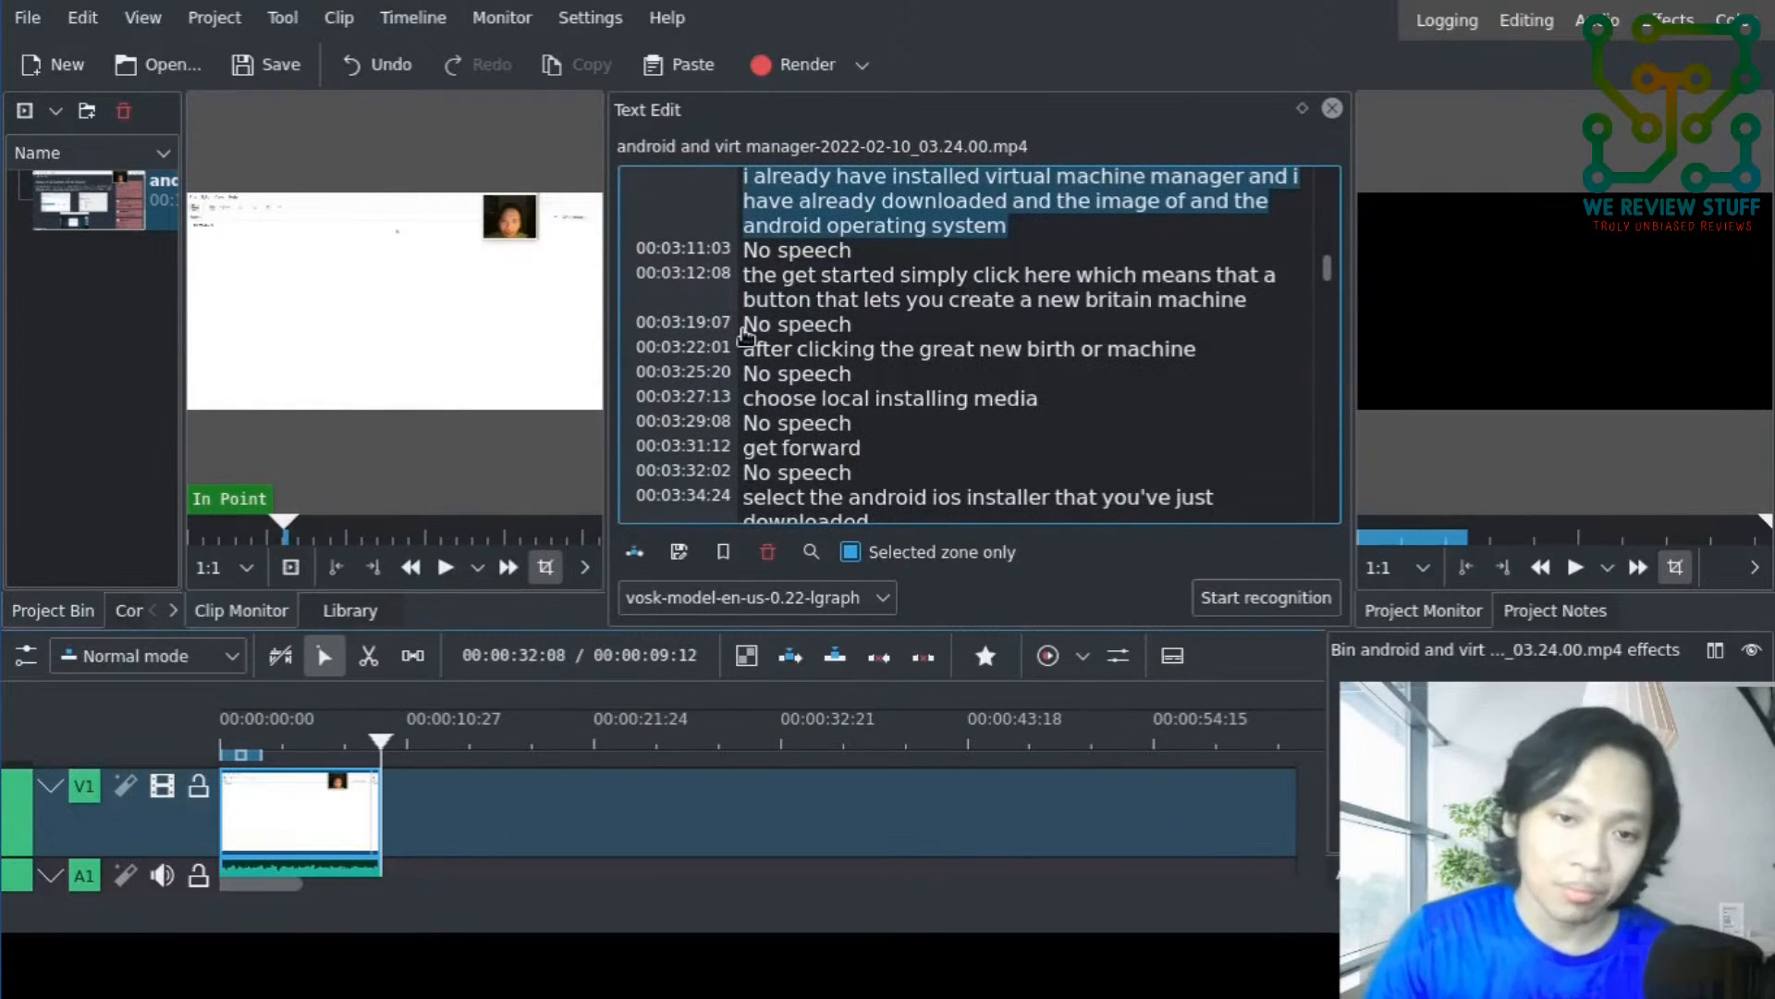
scroll(746, 335, "down", 1)
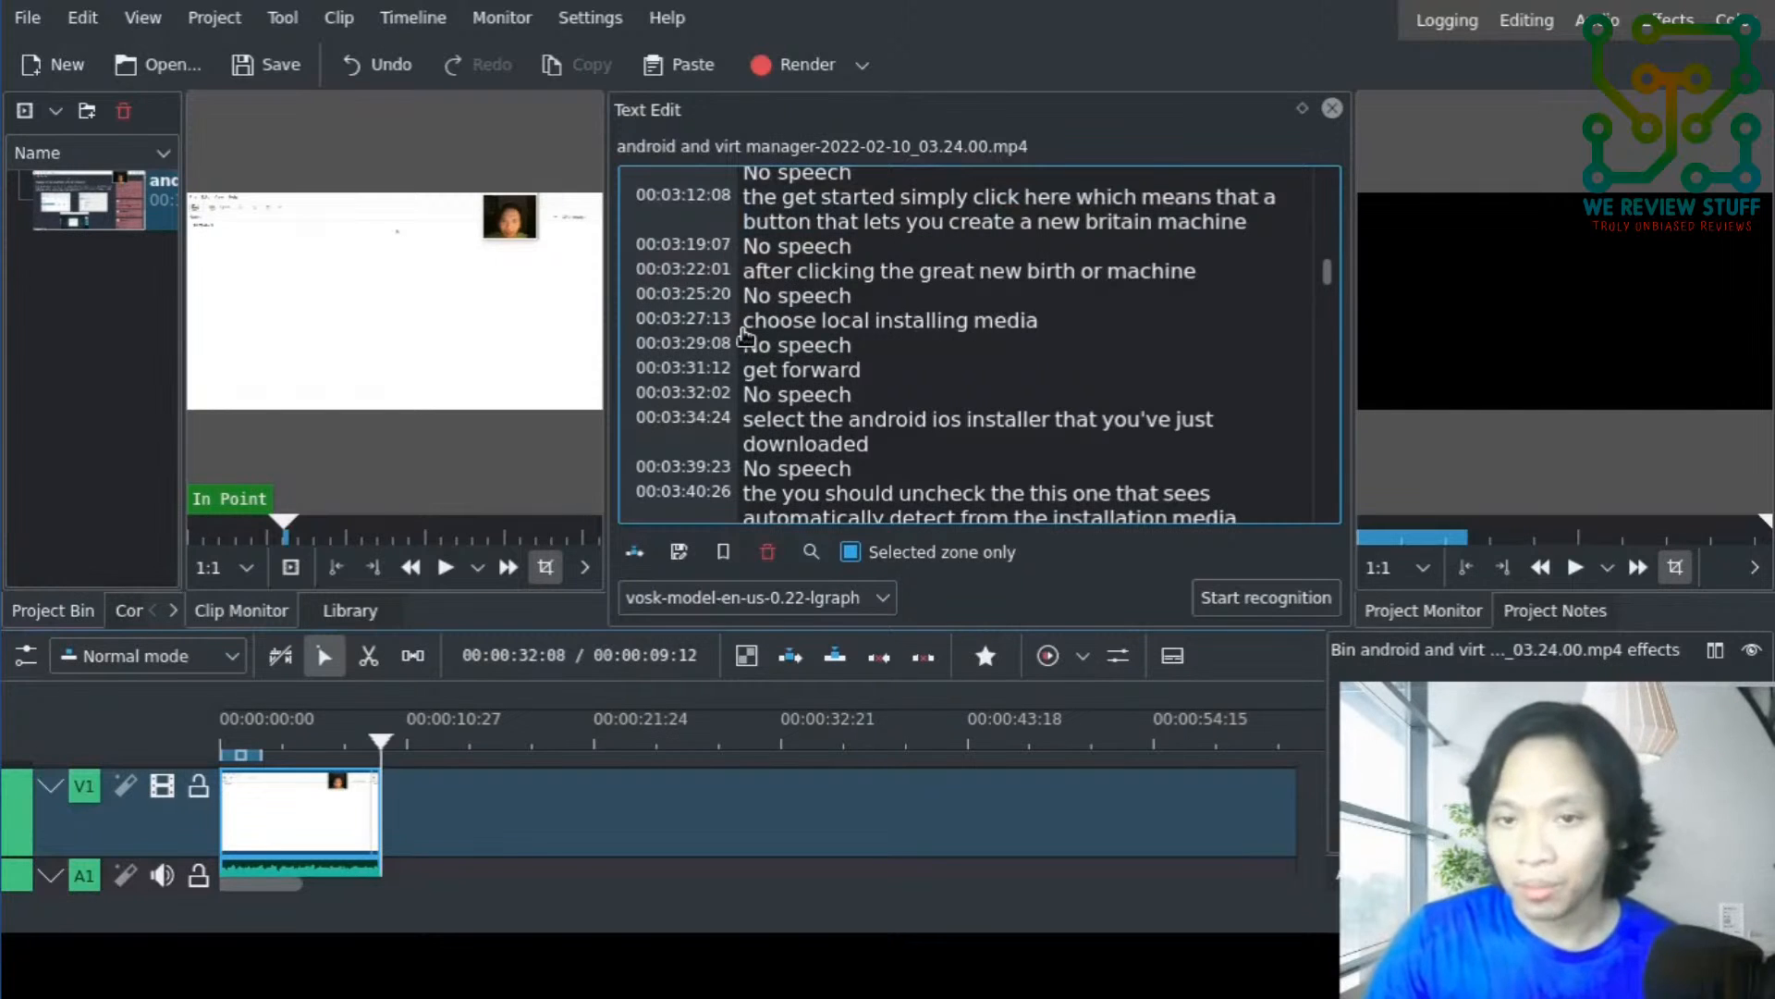
scroll(740, 393, "down", 1)
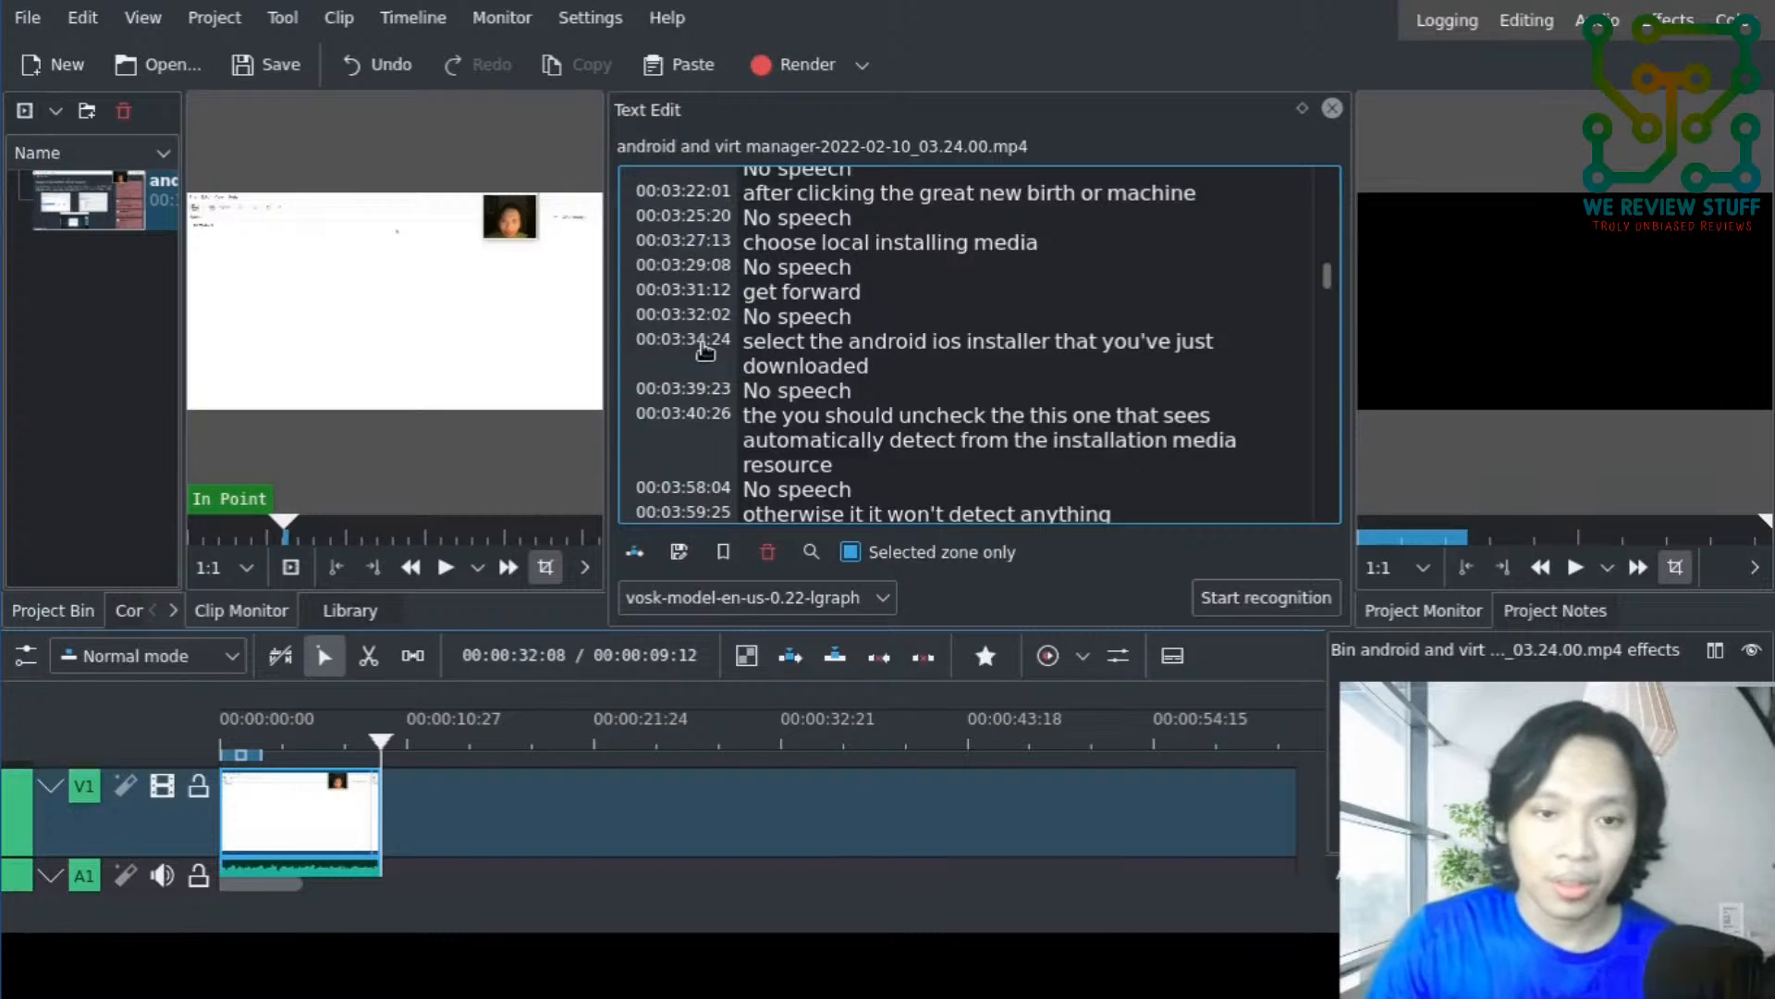
left_click(706, 348)
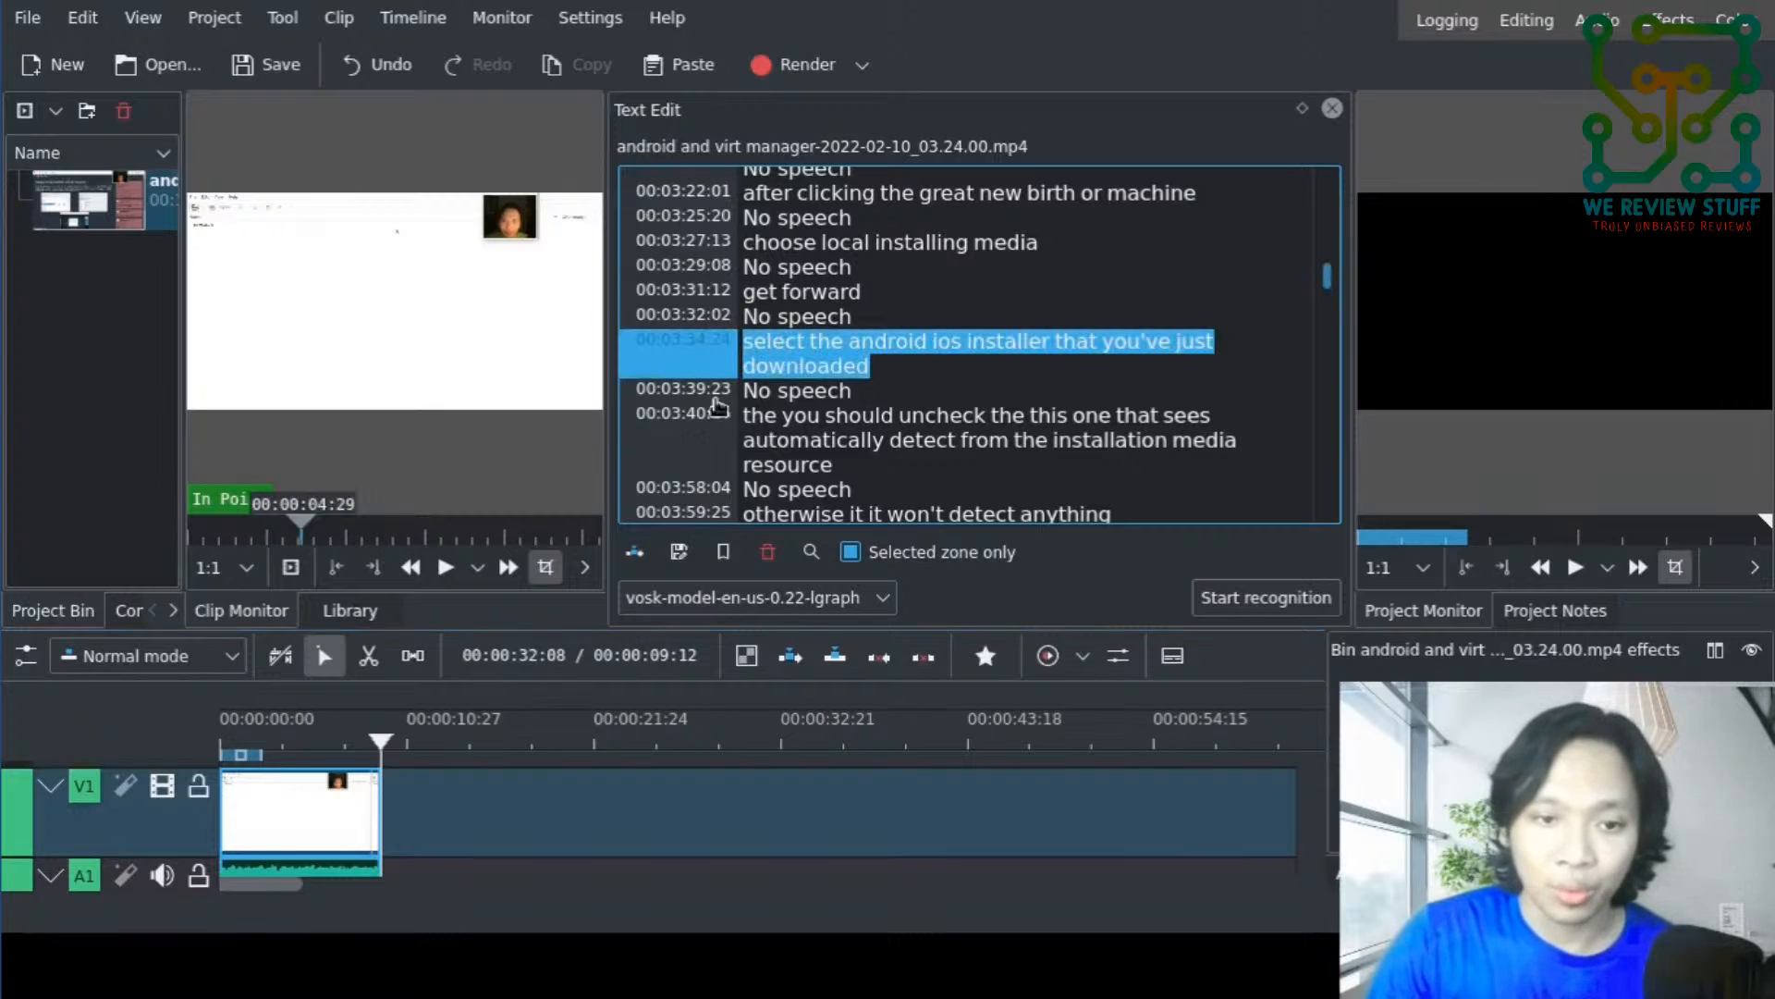
left_click(721, 431)
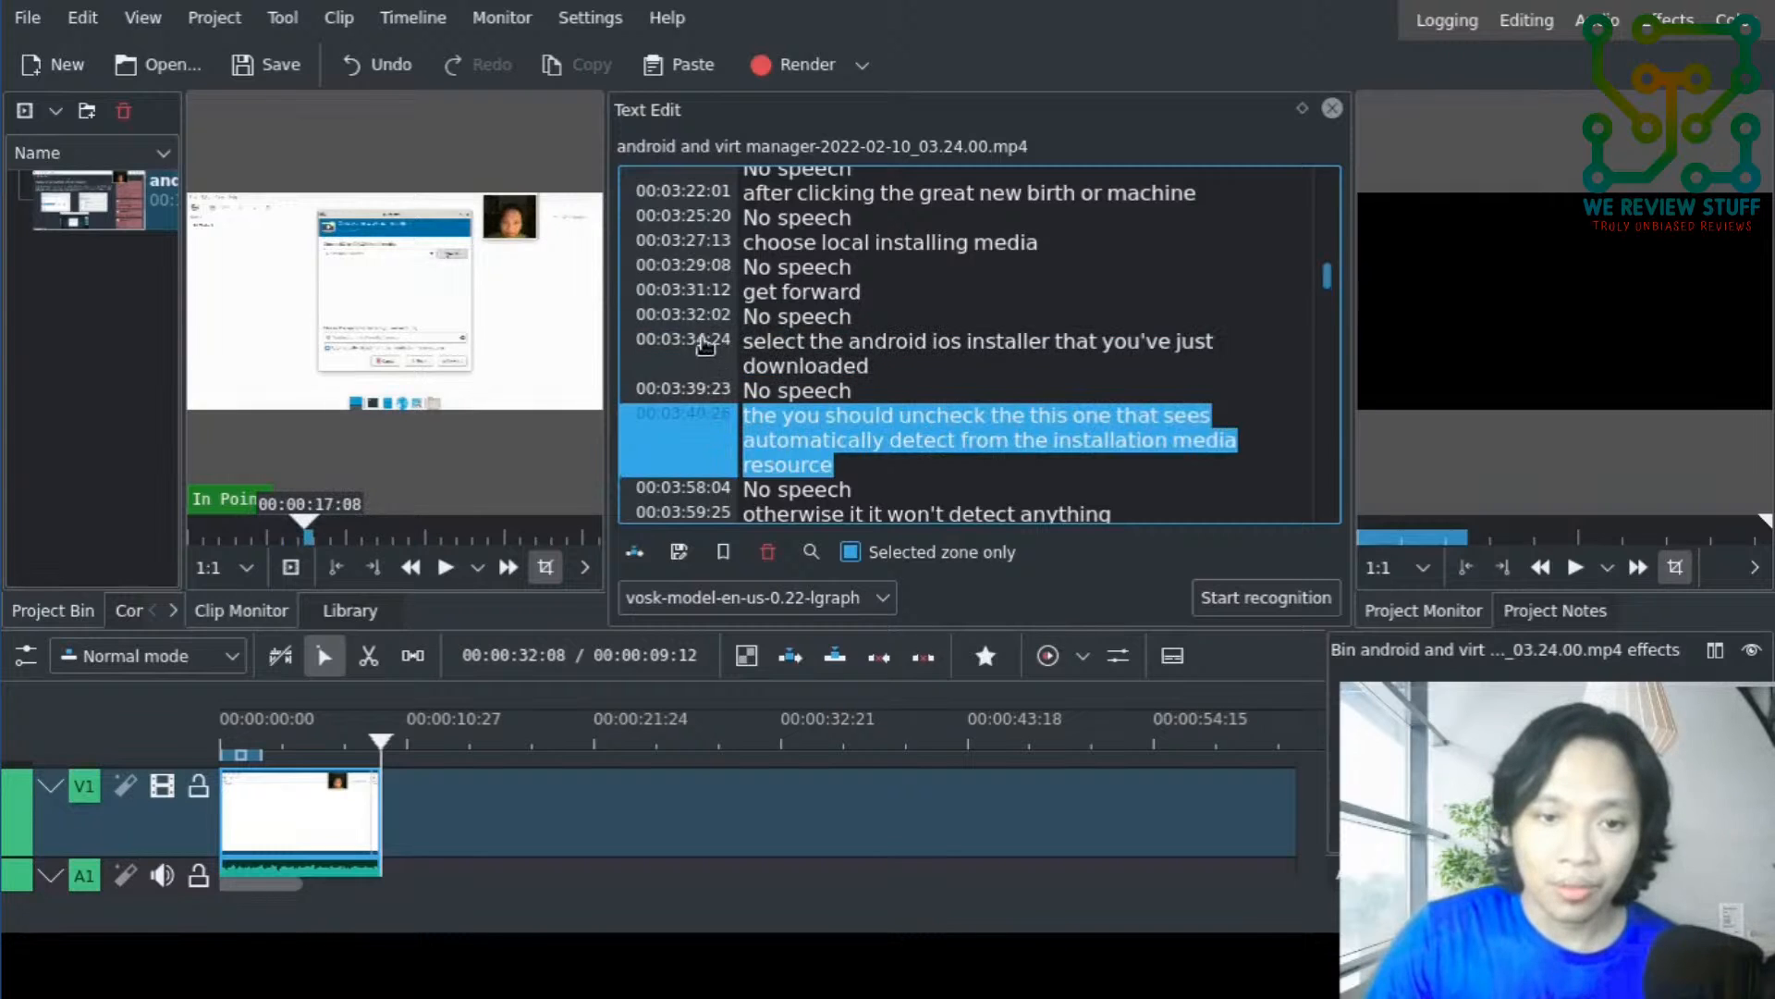
left_click(706, 346)
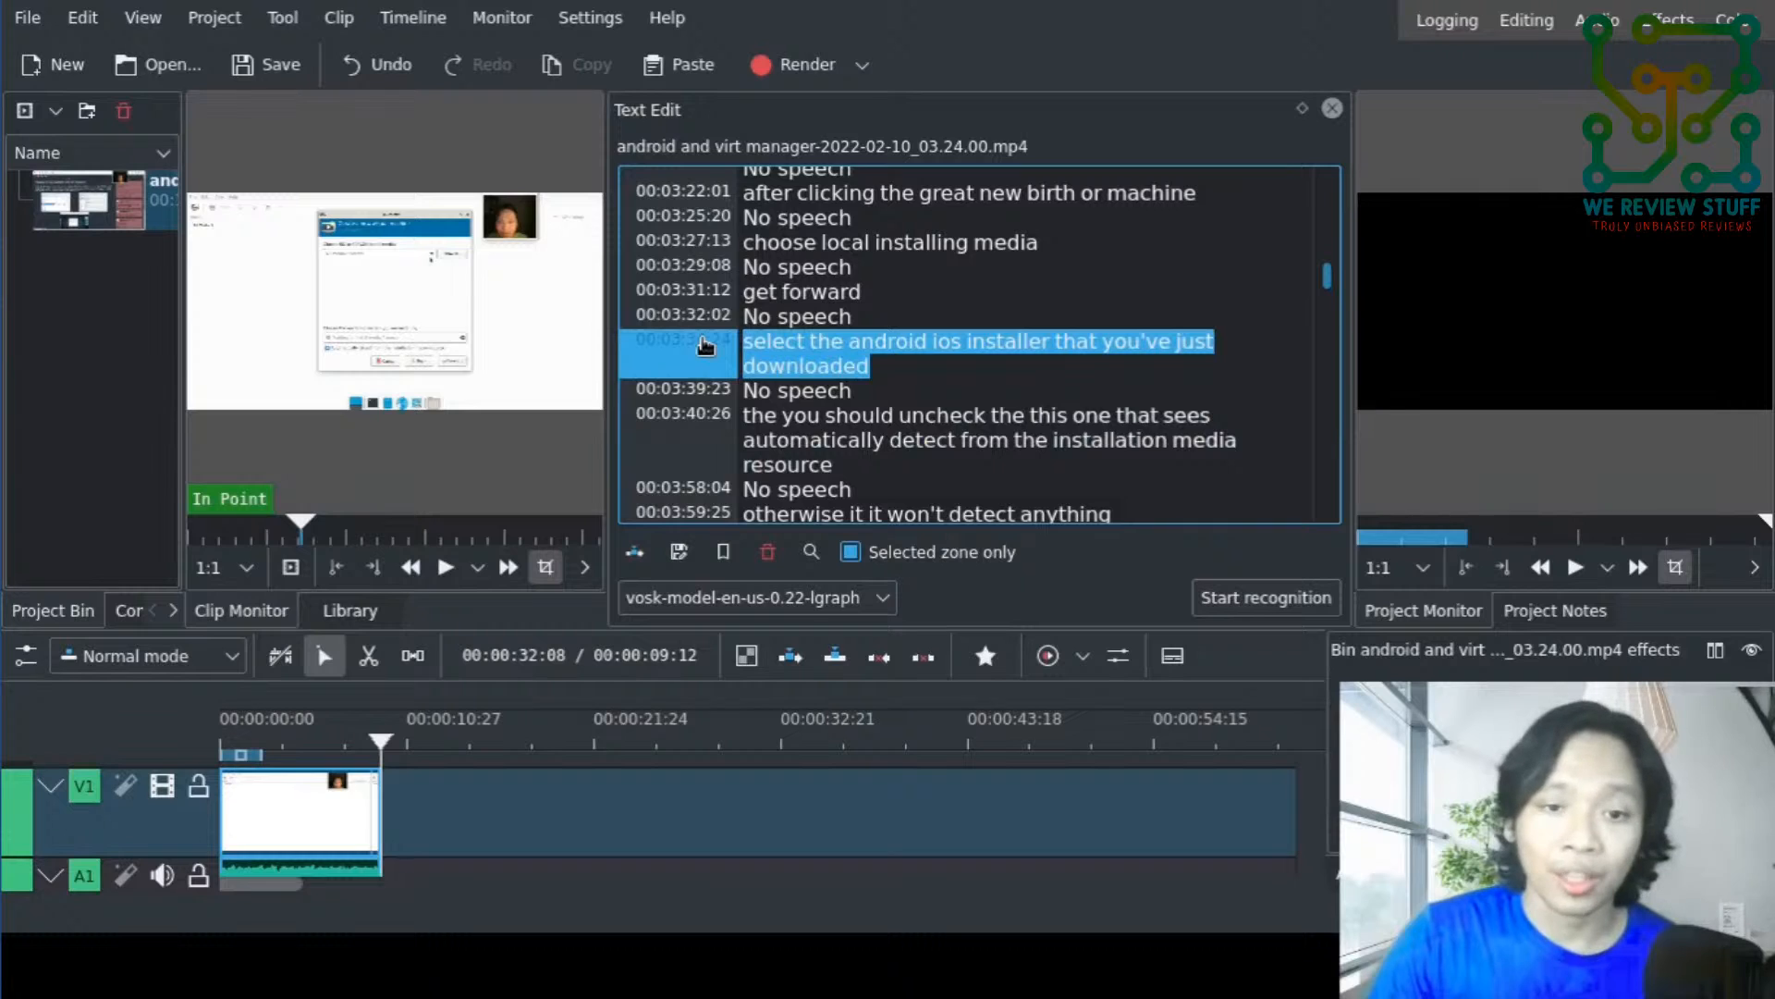
left_click(712, 425)
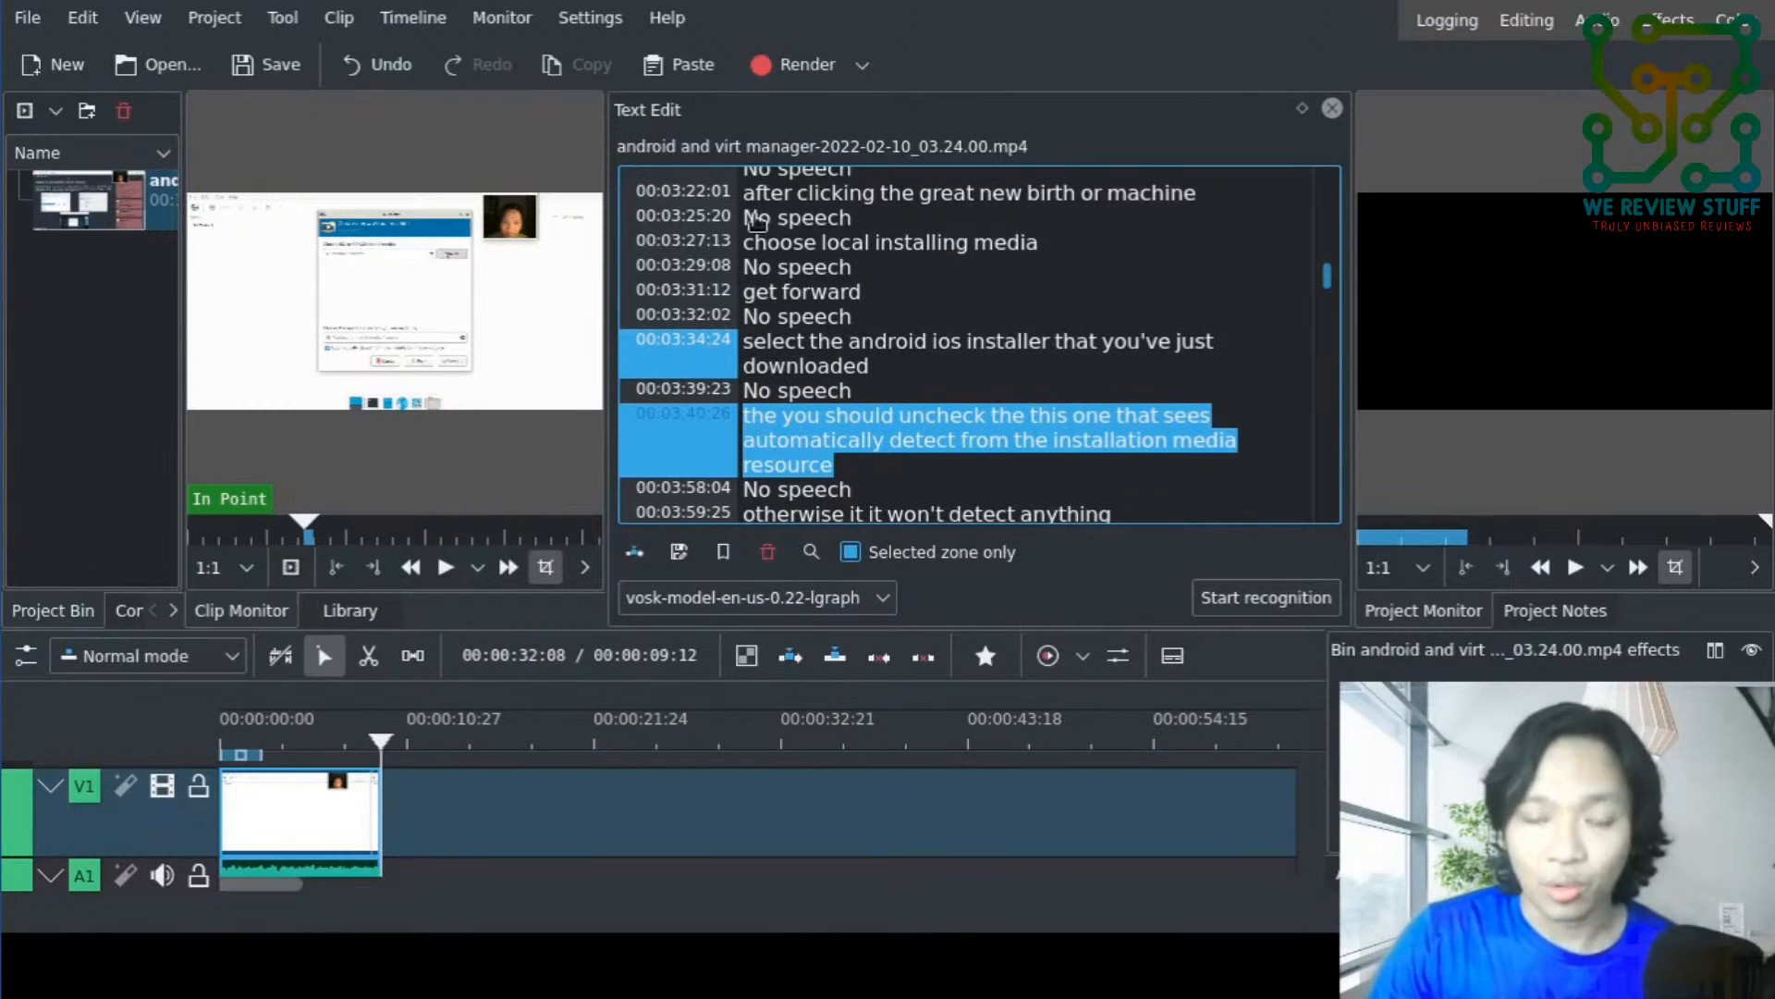
left_click(634, 559)
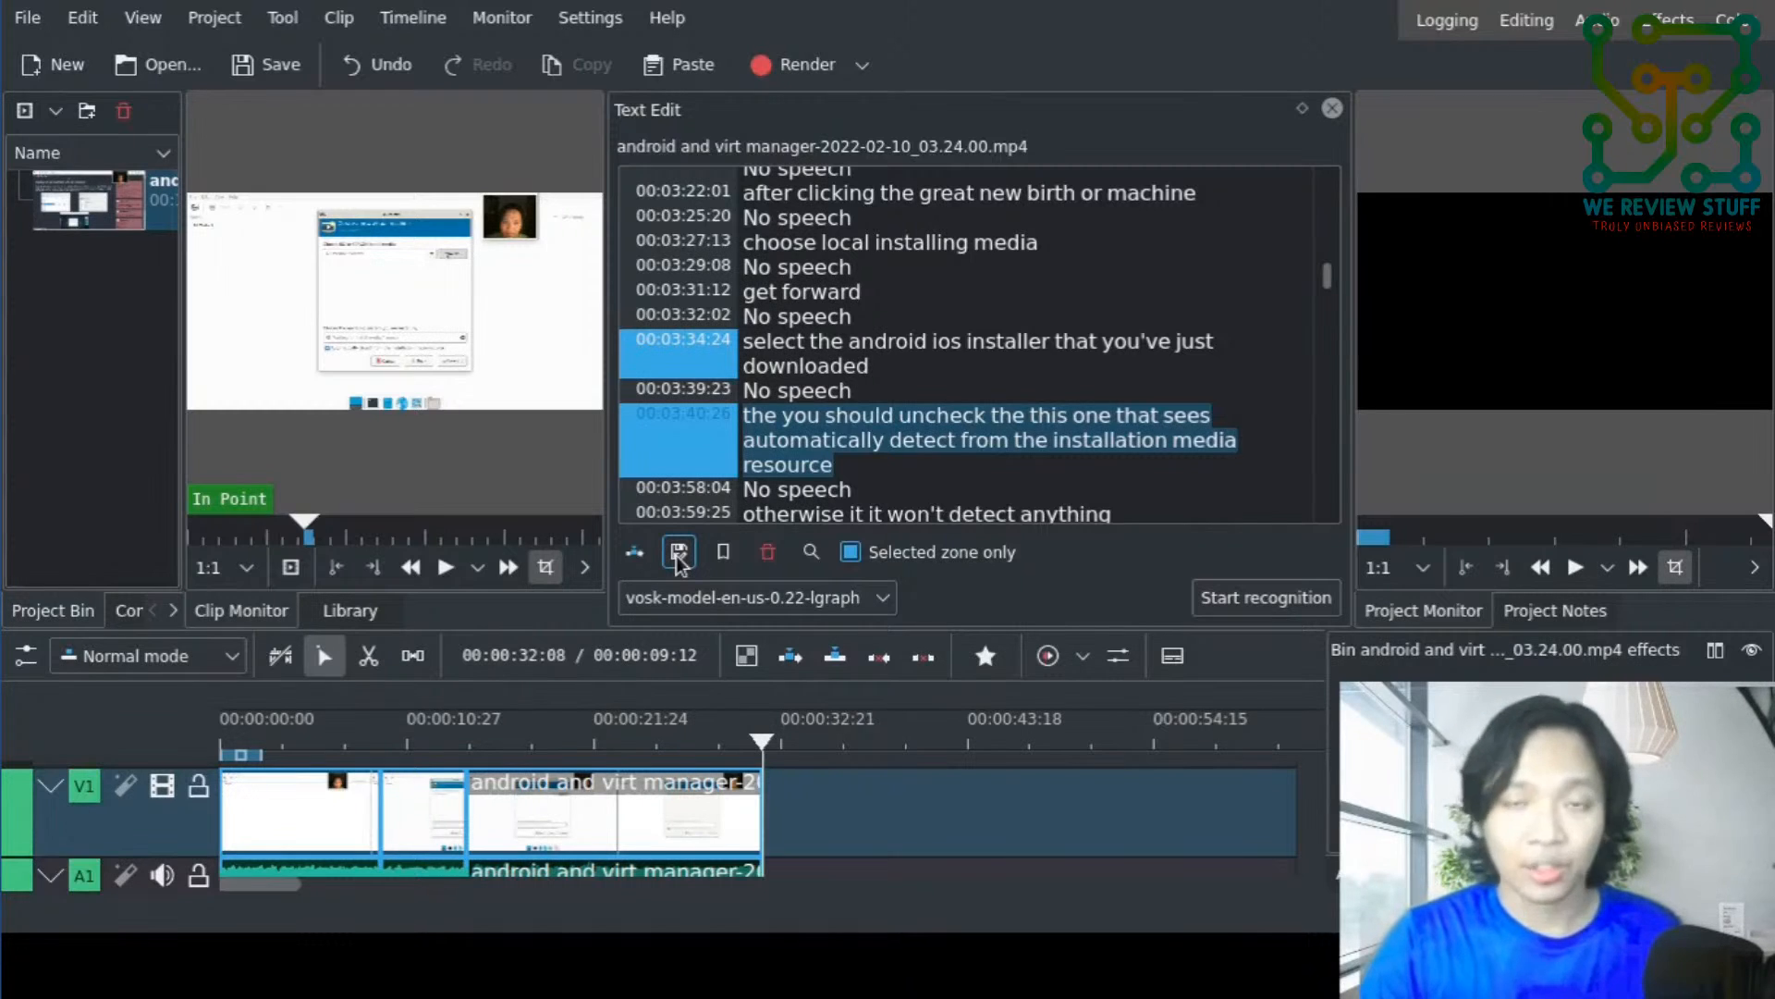
- Insert the whole transcript segment at 00:04:58:04, beginning "you can use olive your b use", into the timeline after the existing clips
scroll(717, 368, "down", 5)
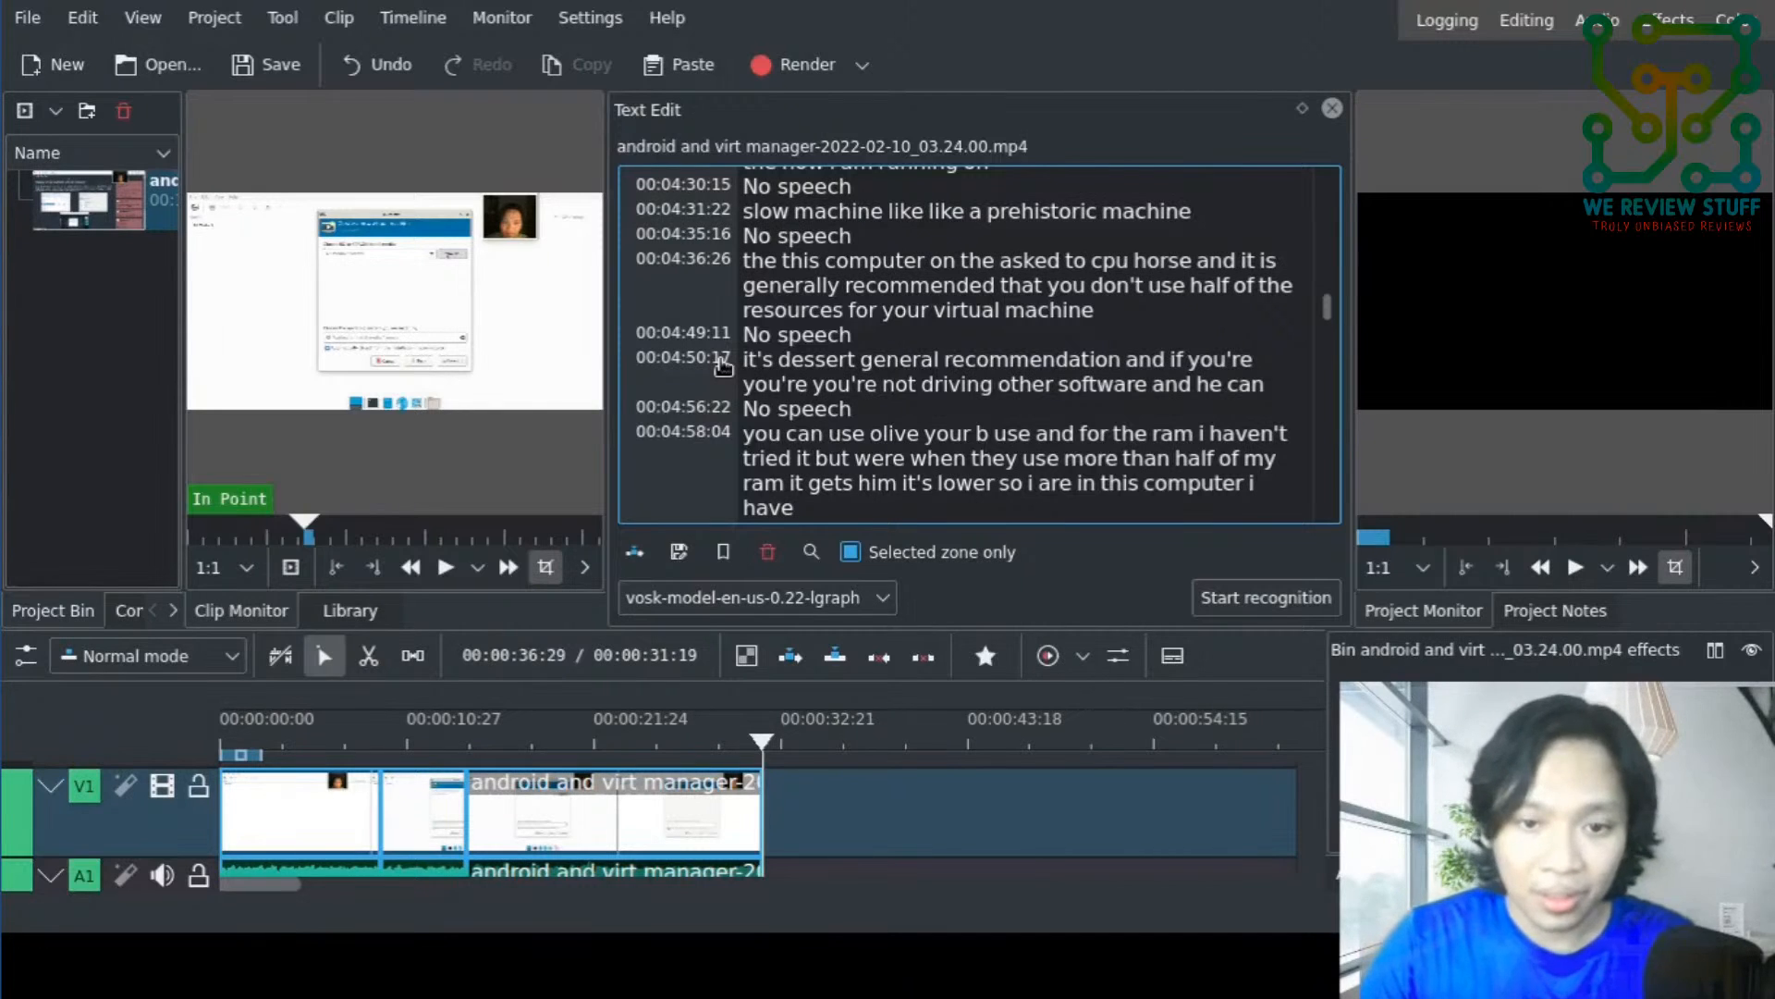
left_click(722, 367)
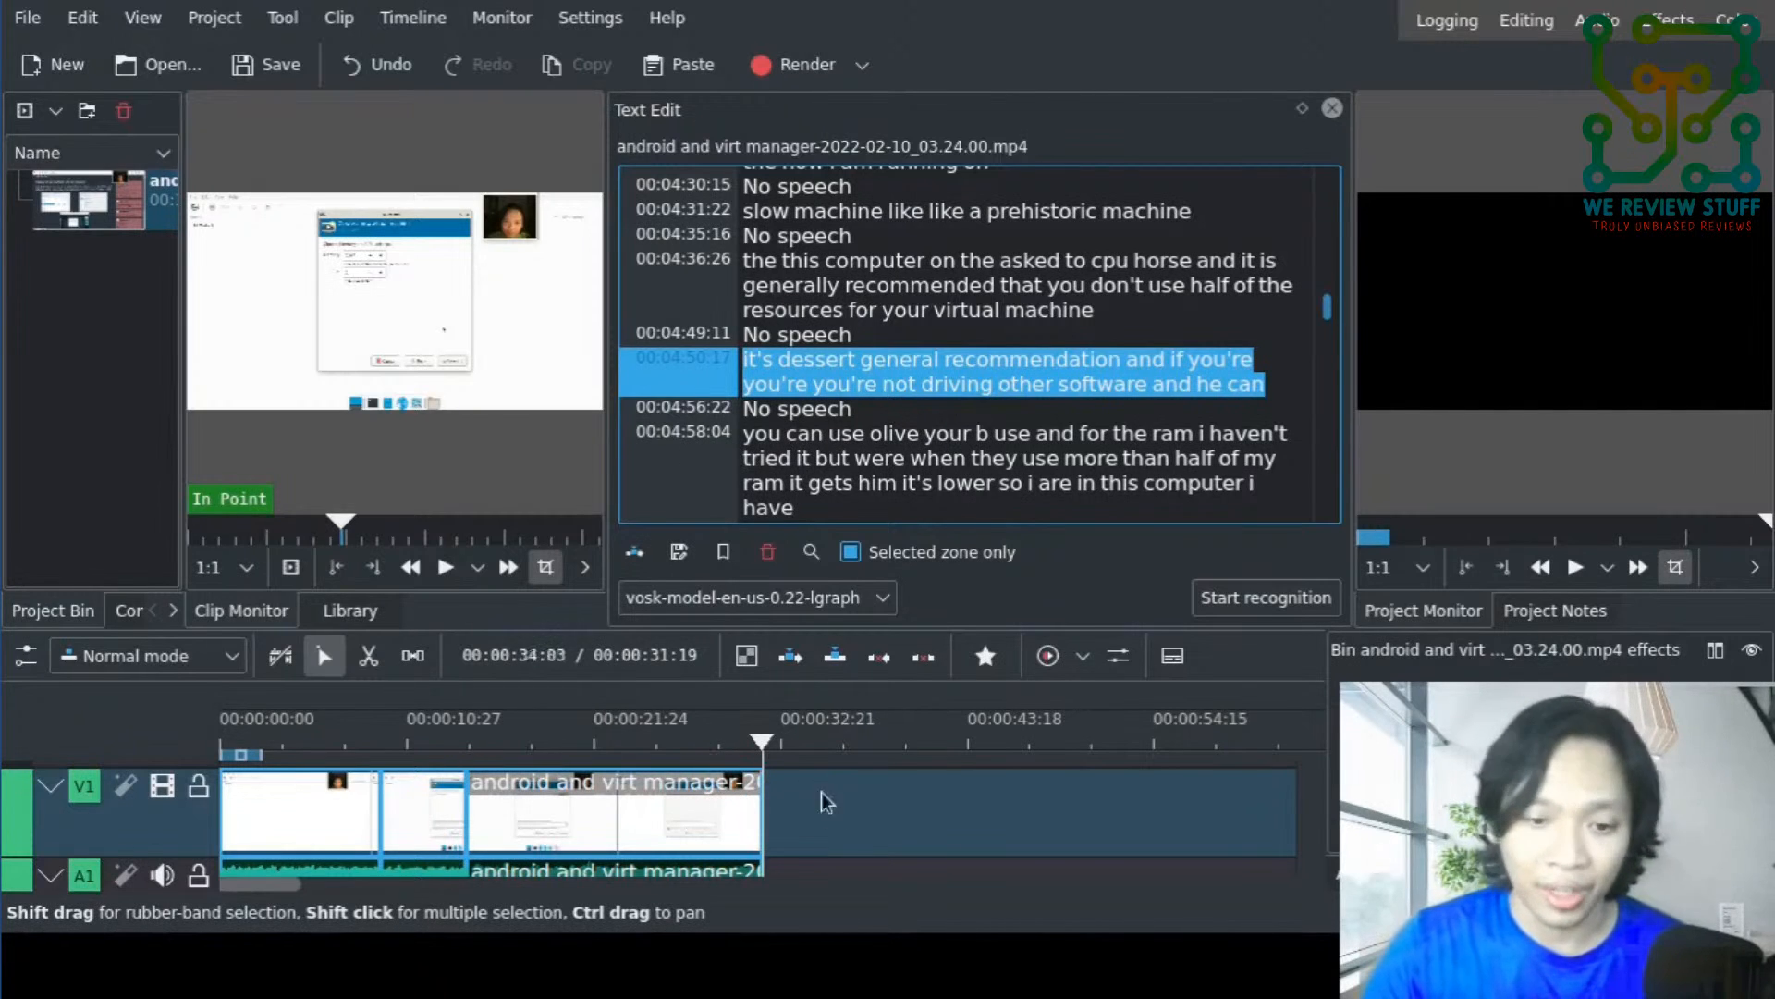
left_click(694, 437)
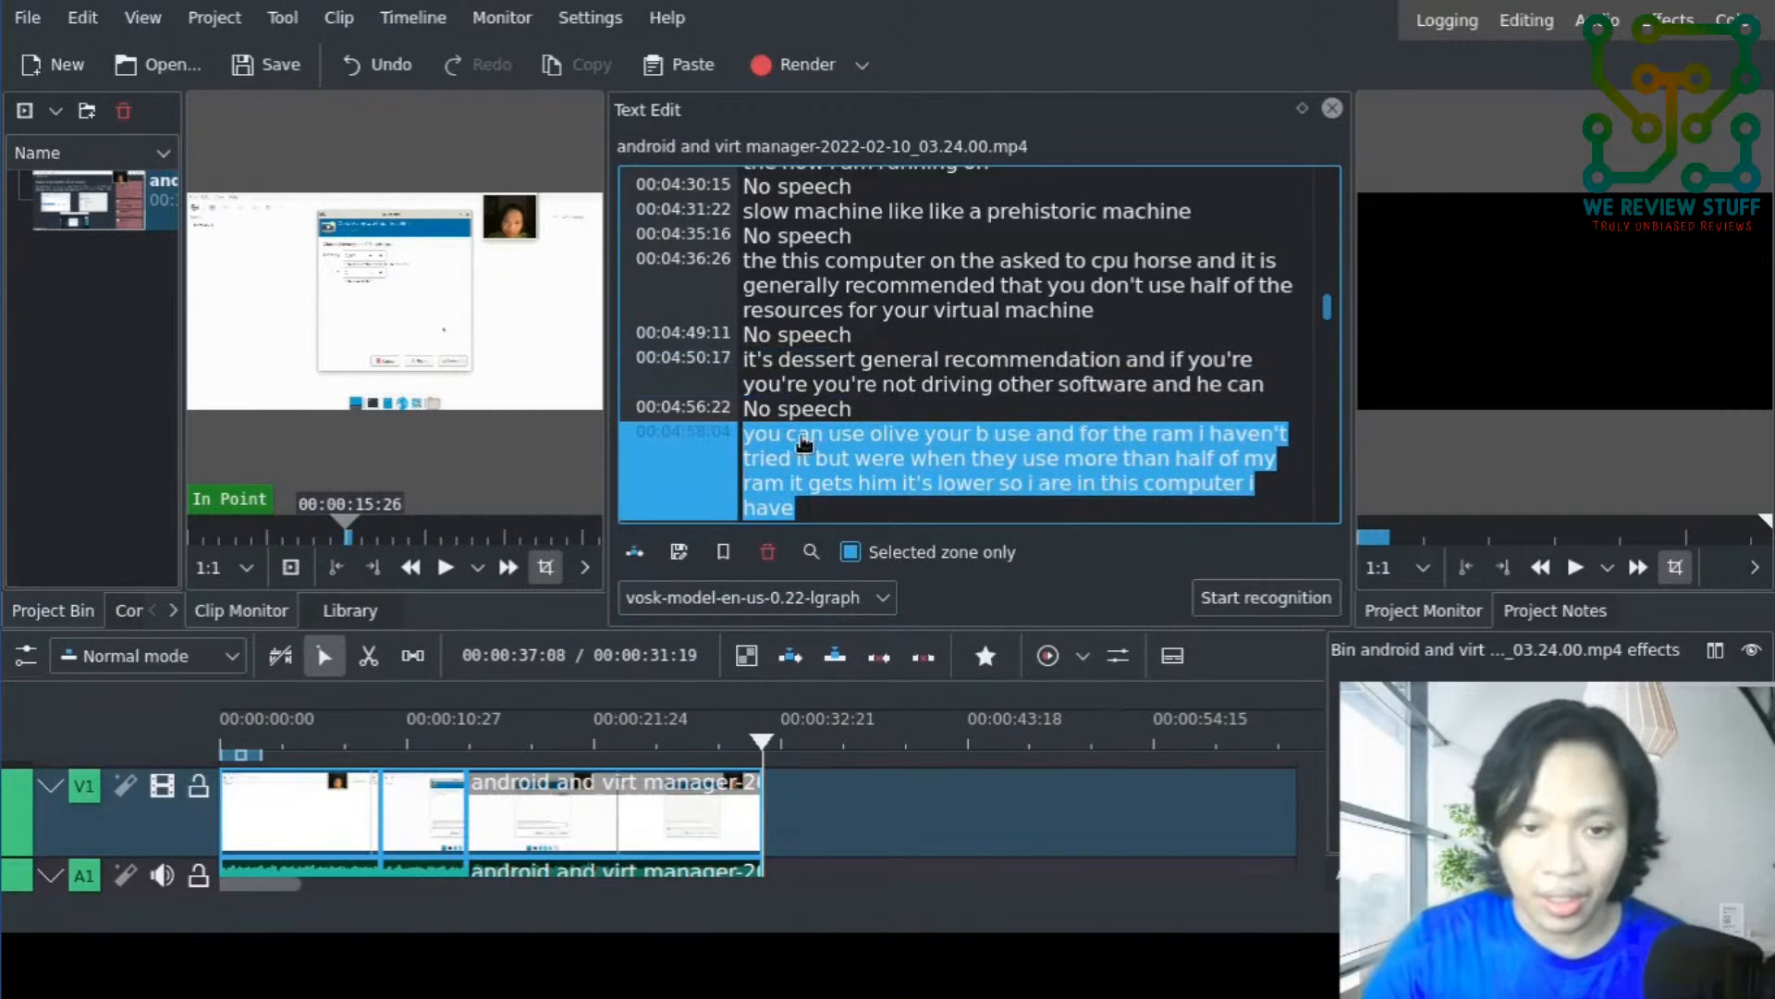
scroll(803, 436, "down", 1)
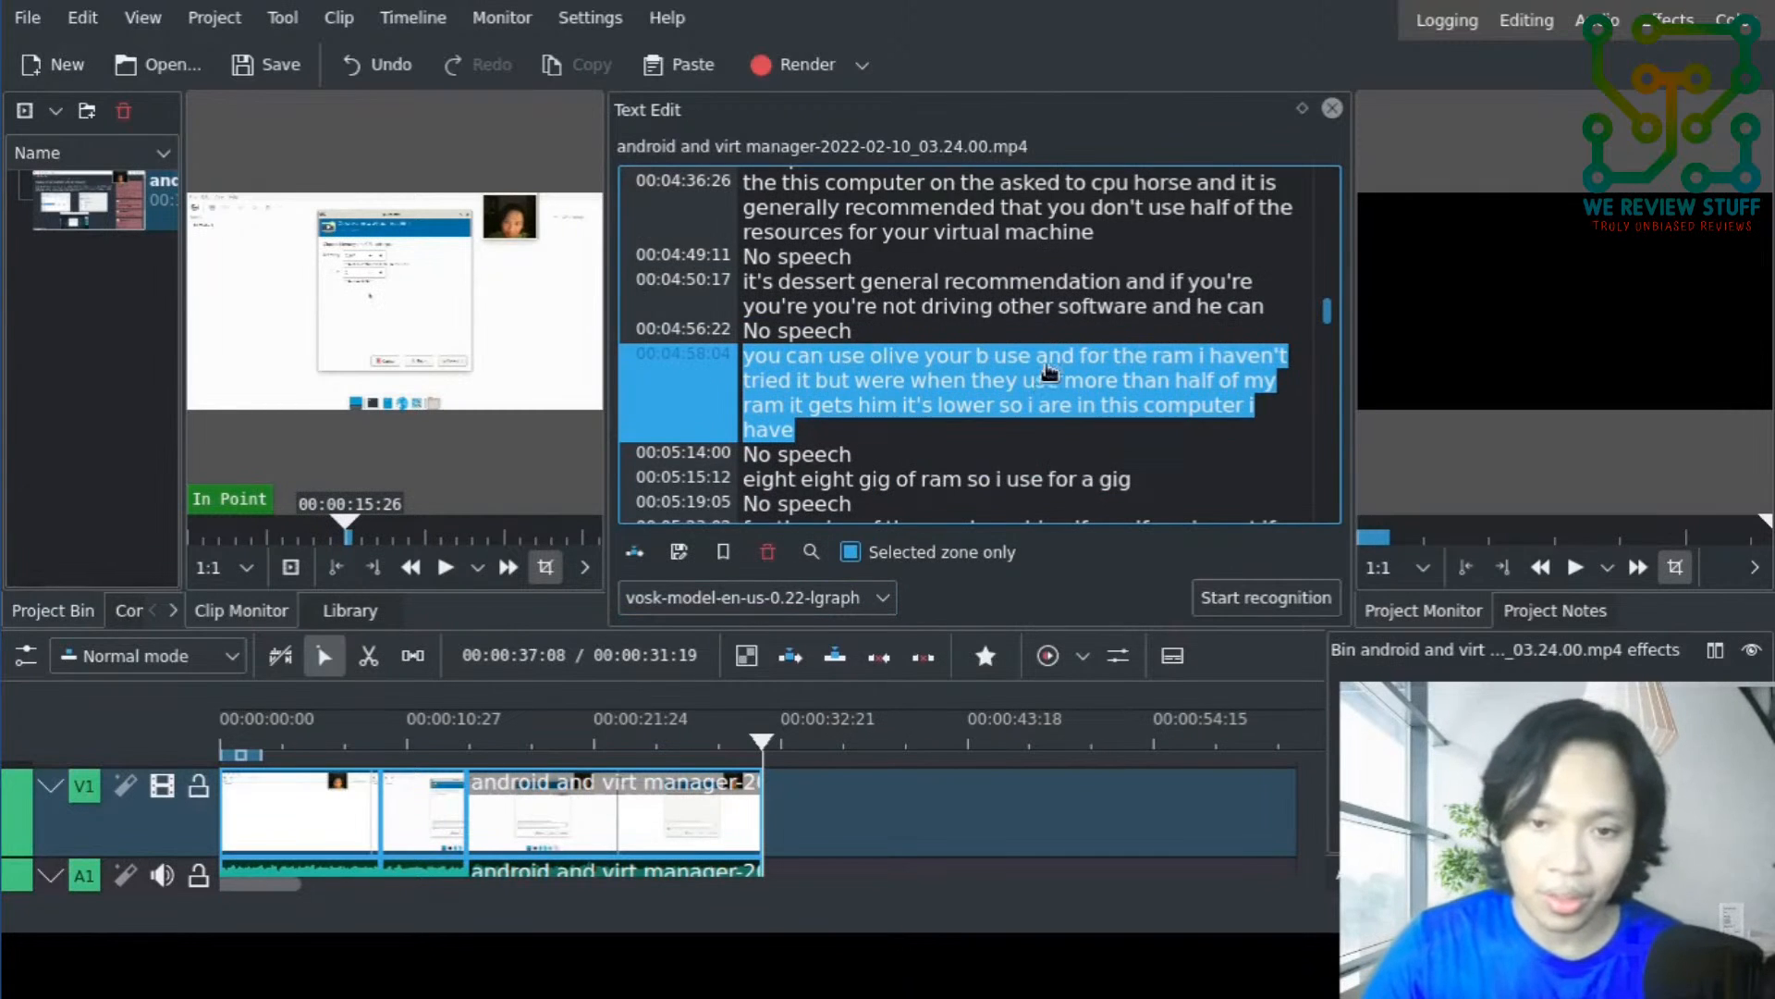
left_click(895, 368)
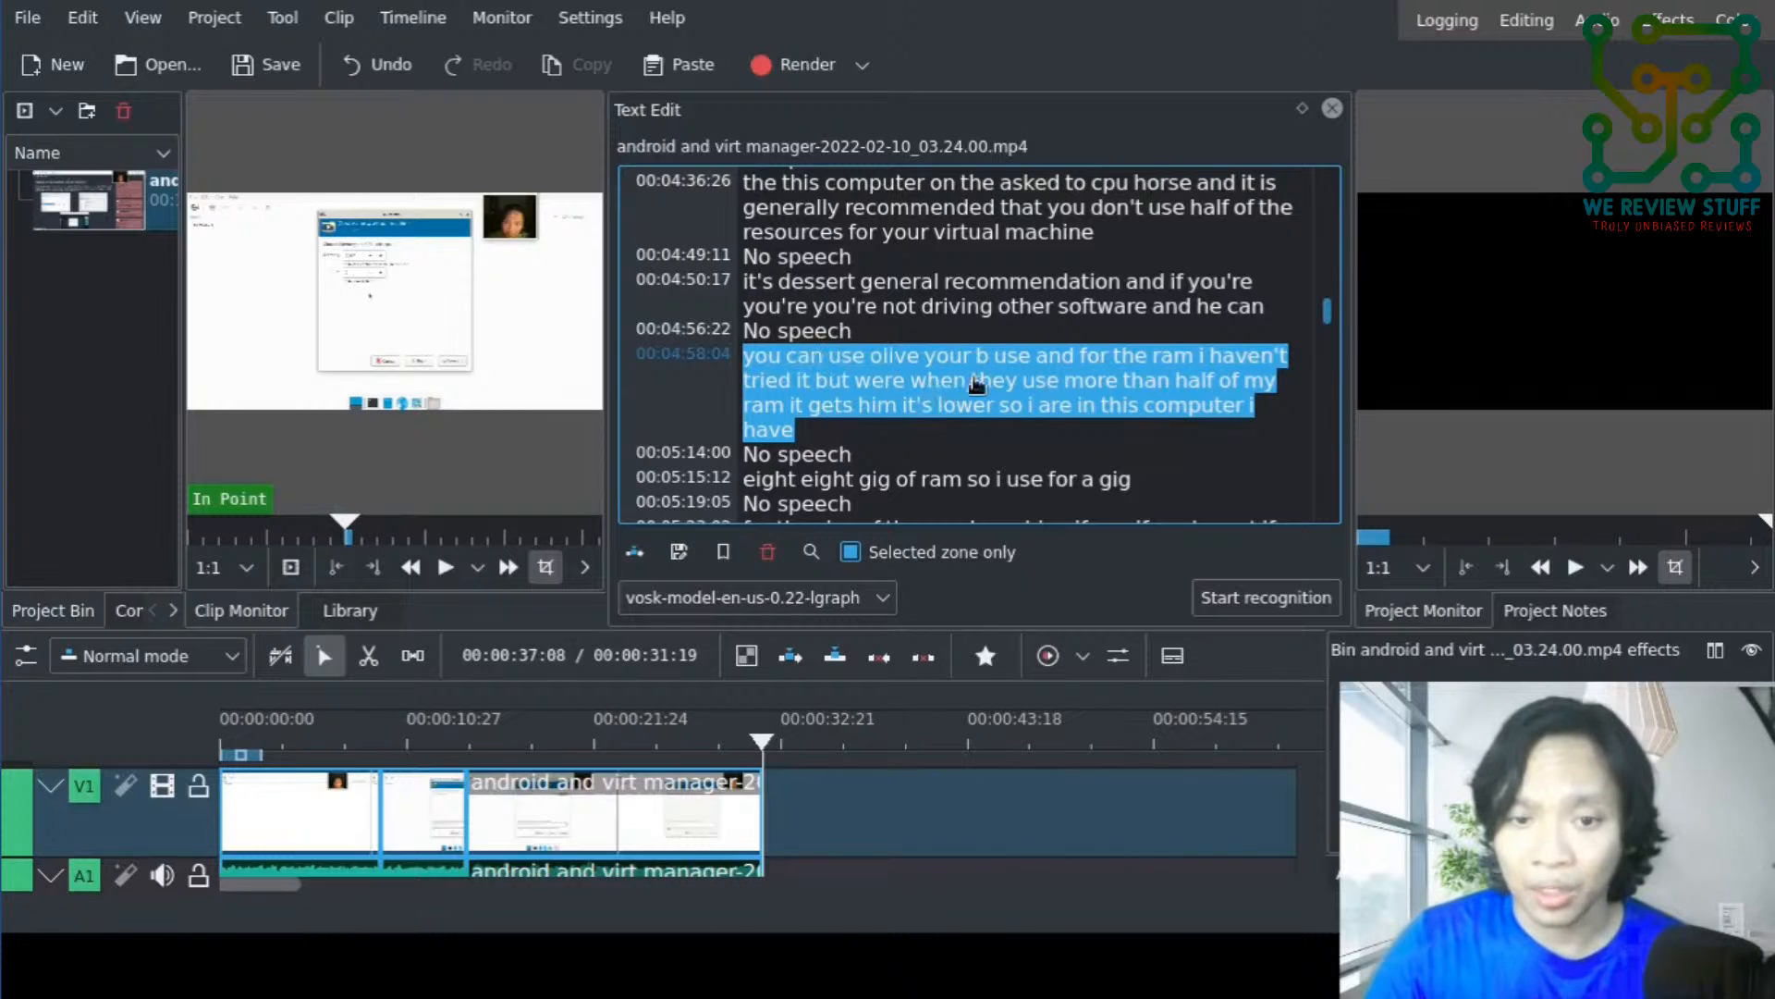
double_click(1002, 310)
left_click(1013, 385)
left_click_drag(1017, 384, 741, 363)
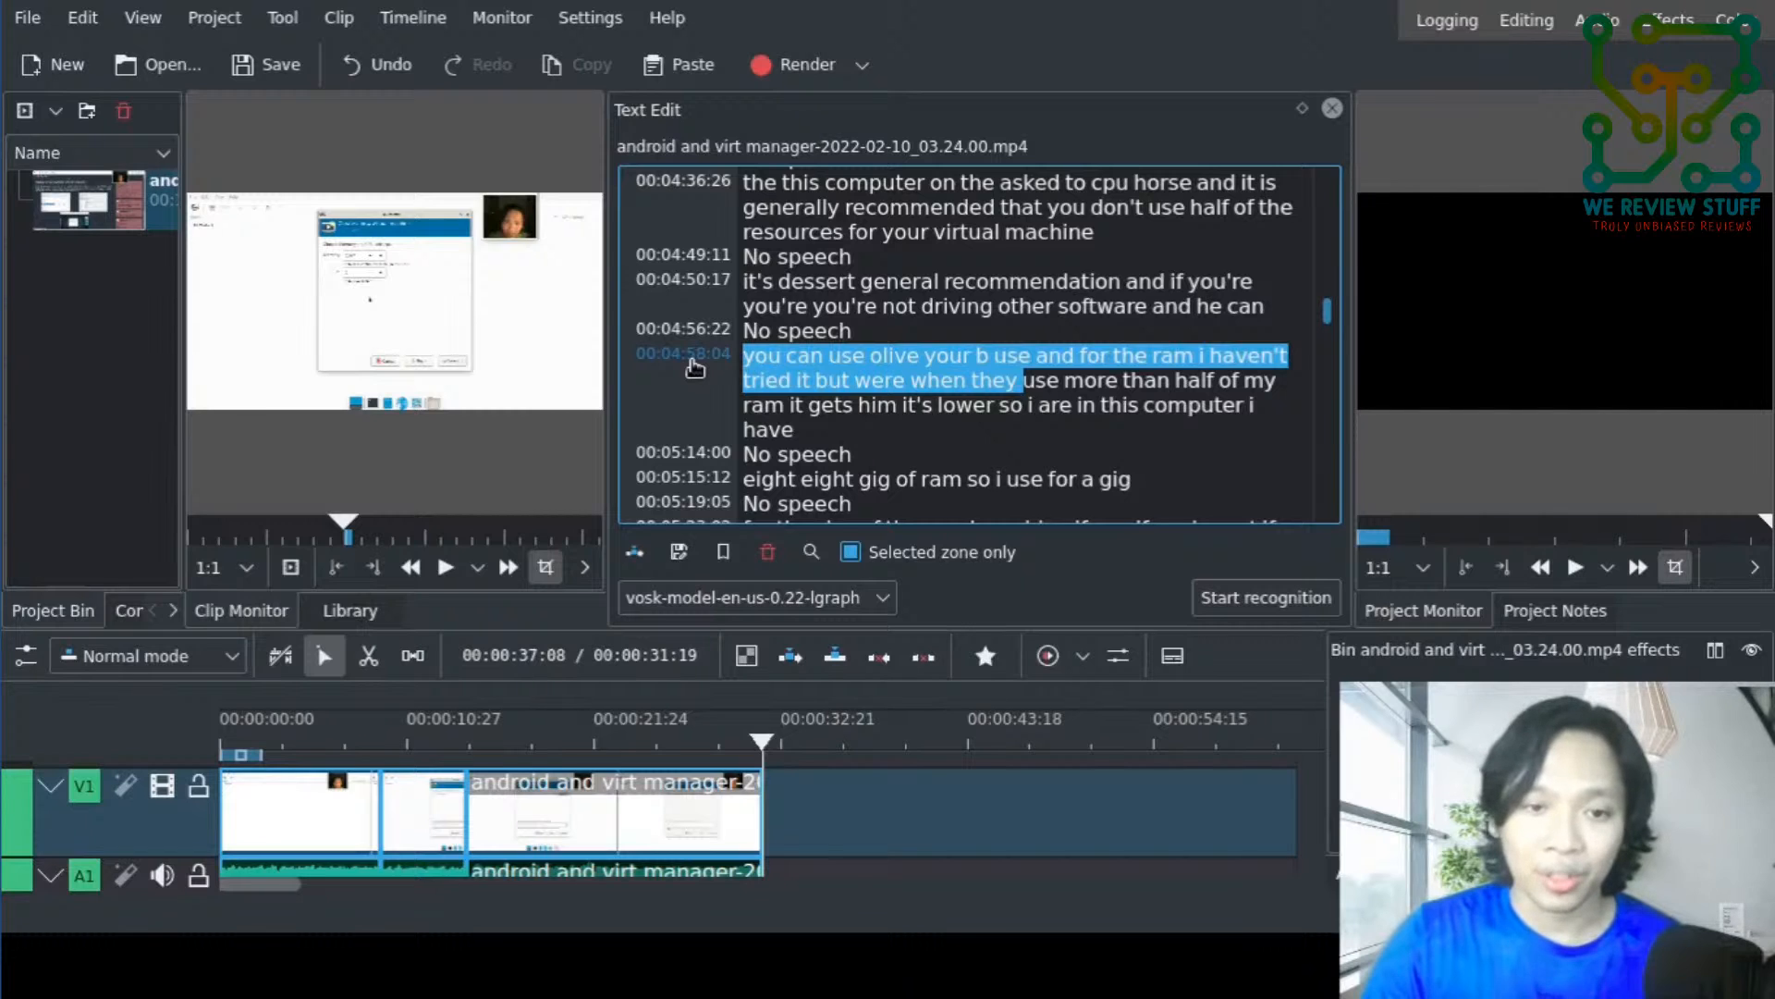
left_click(695, 368)
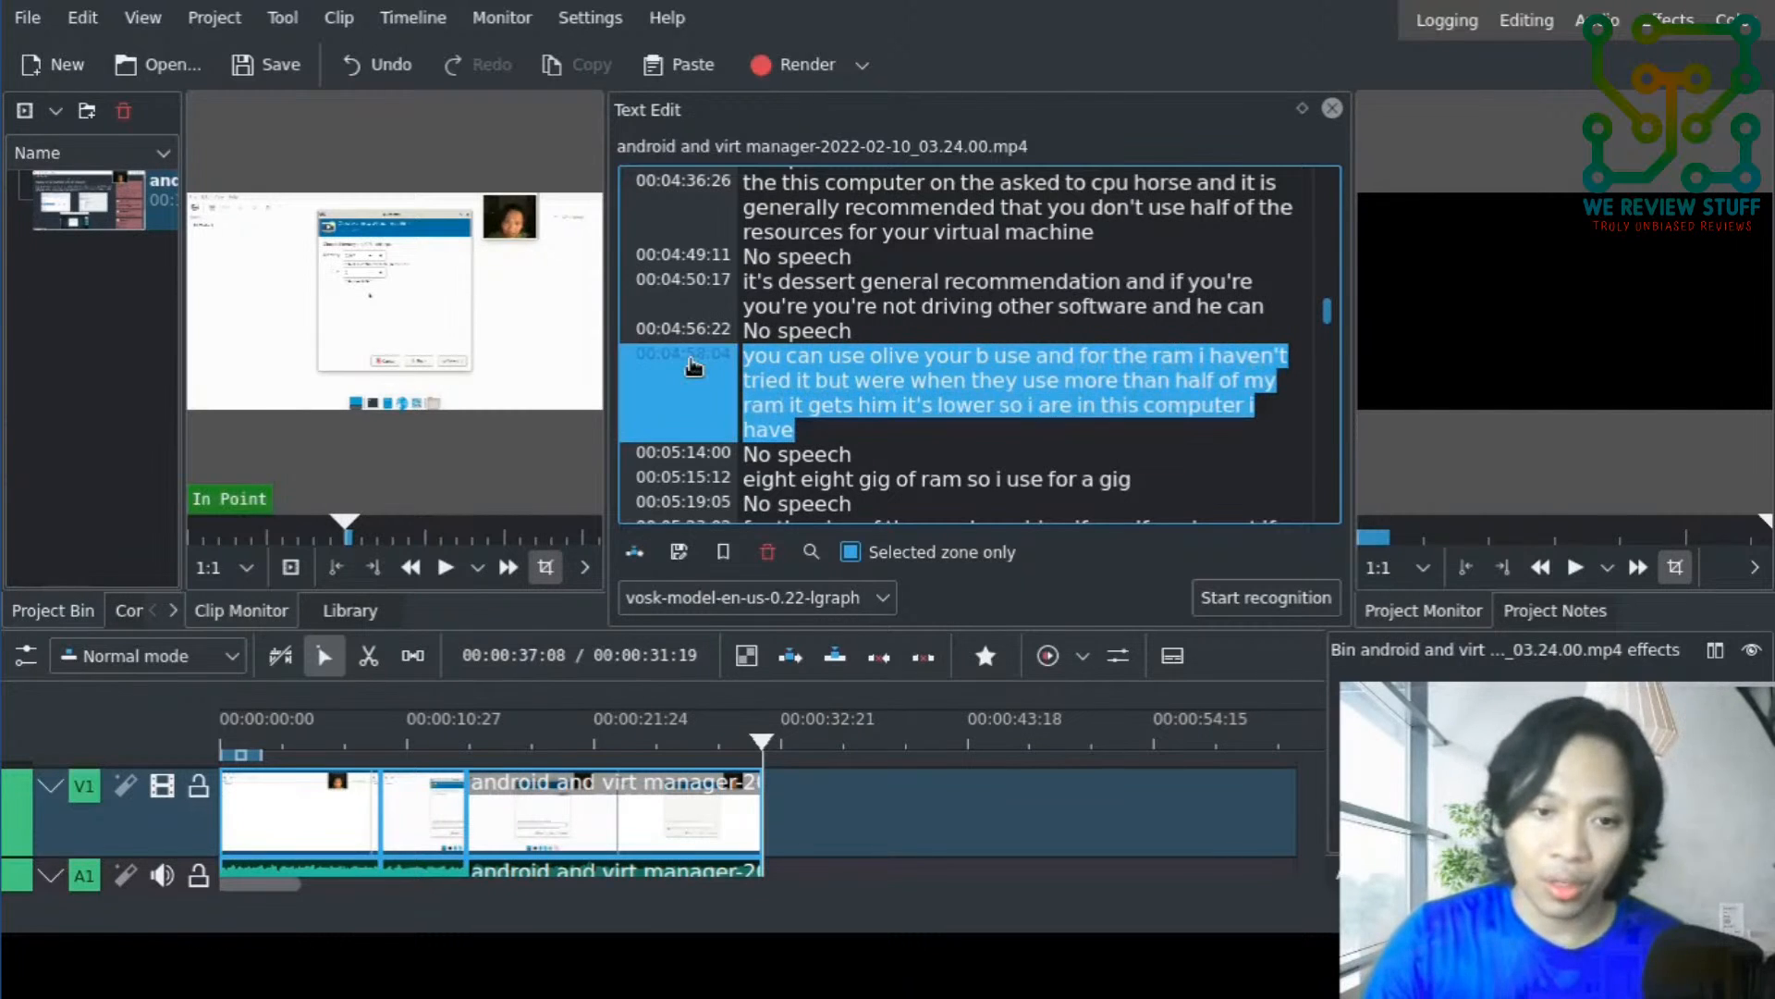
left_click(643, 550)
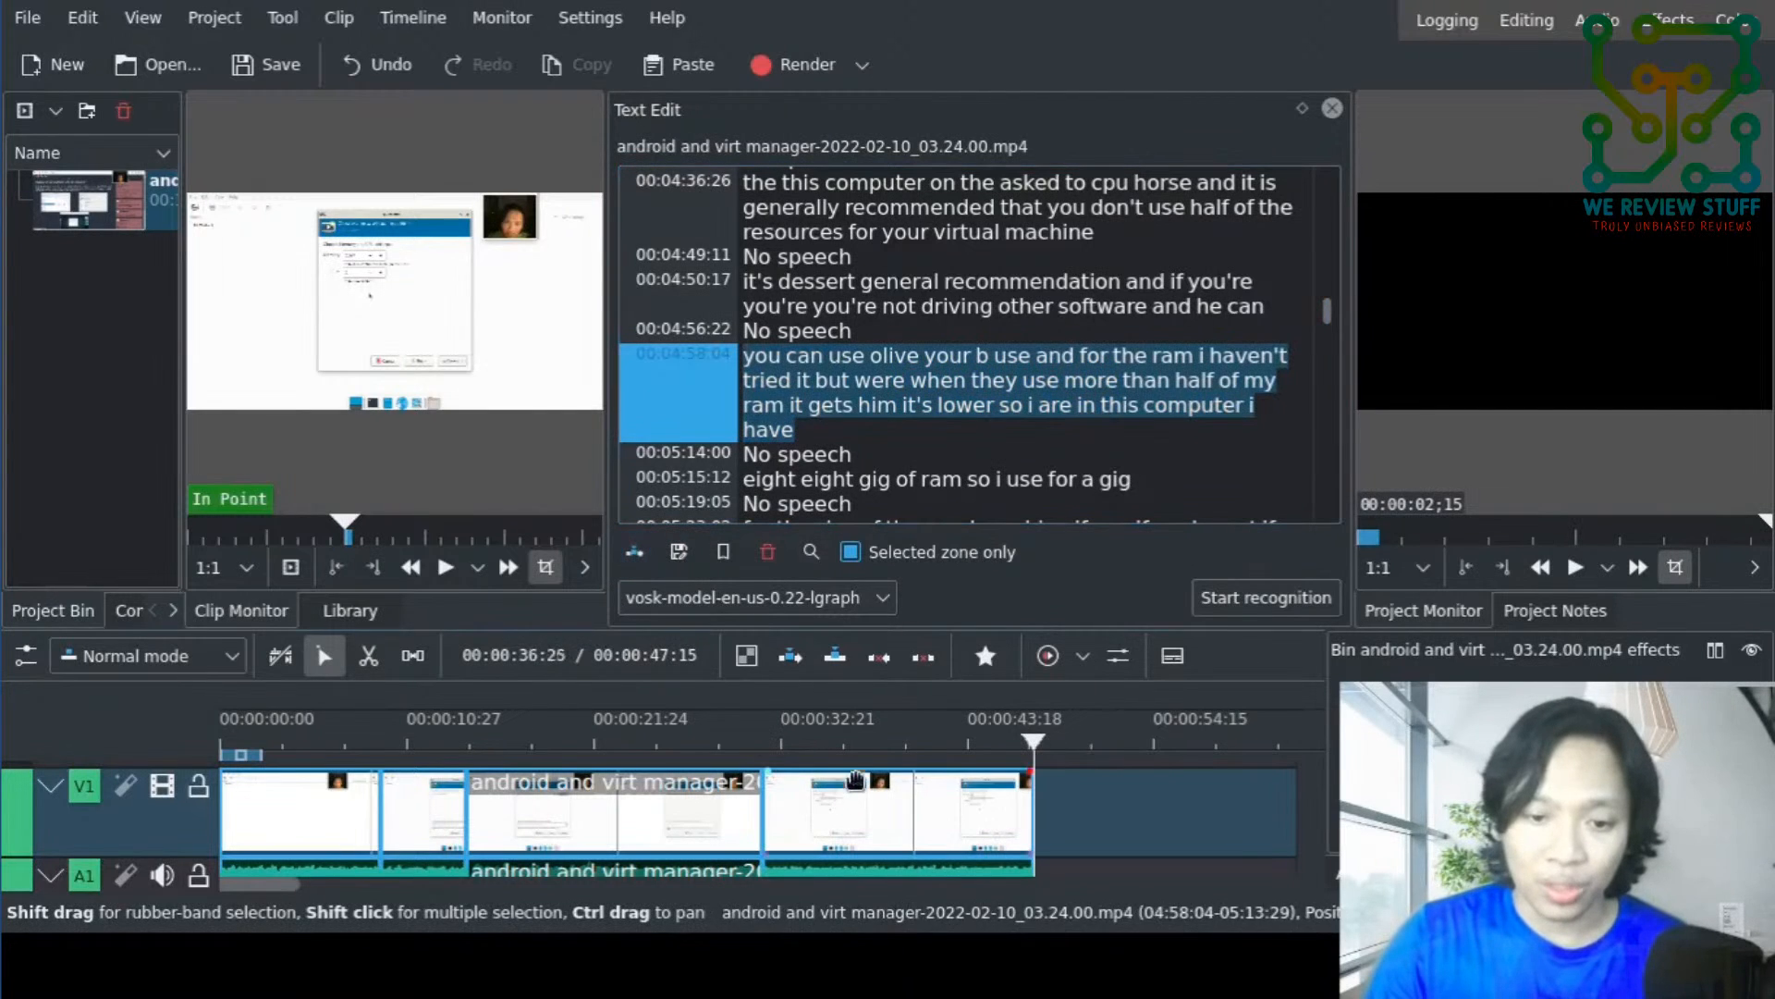
- Split the last timeline clip at about 00:00:38 and return to the selection tool
left_click(873, 729)
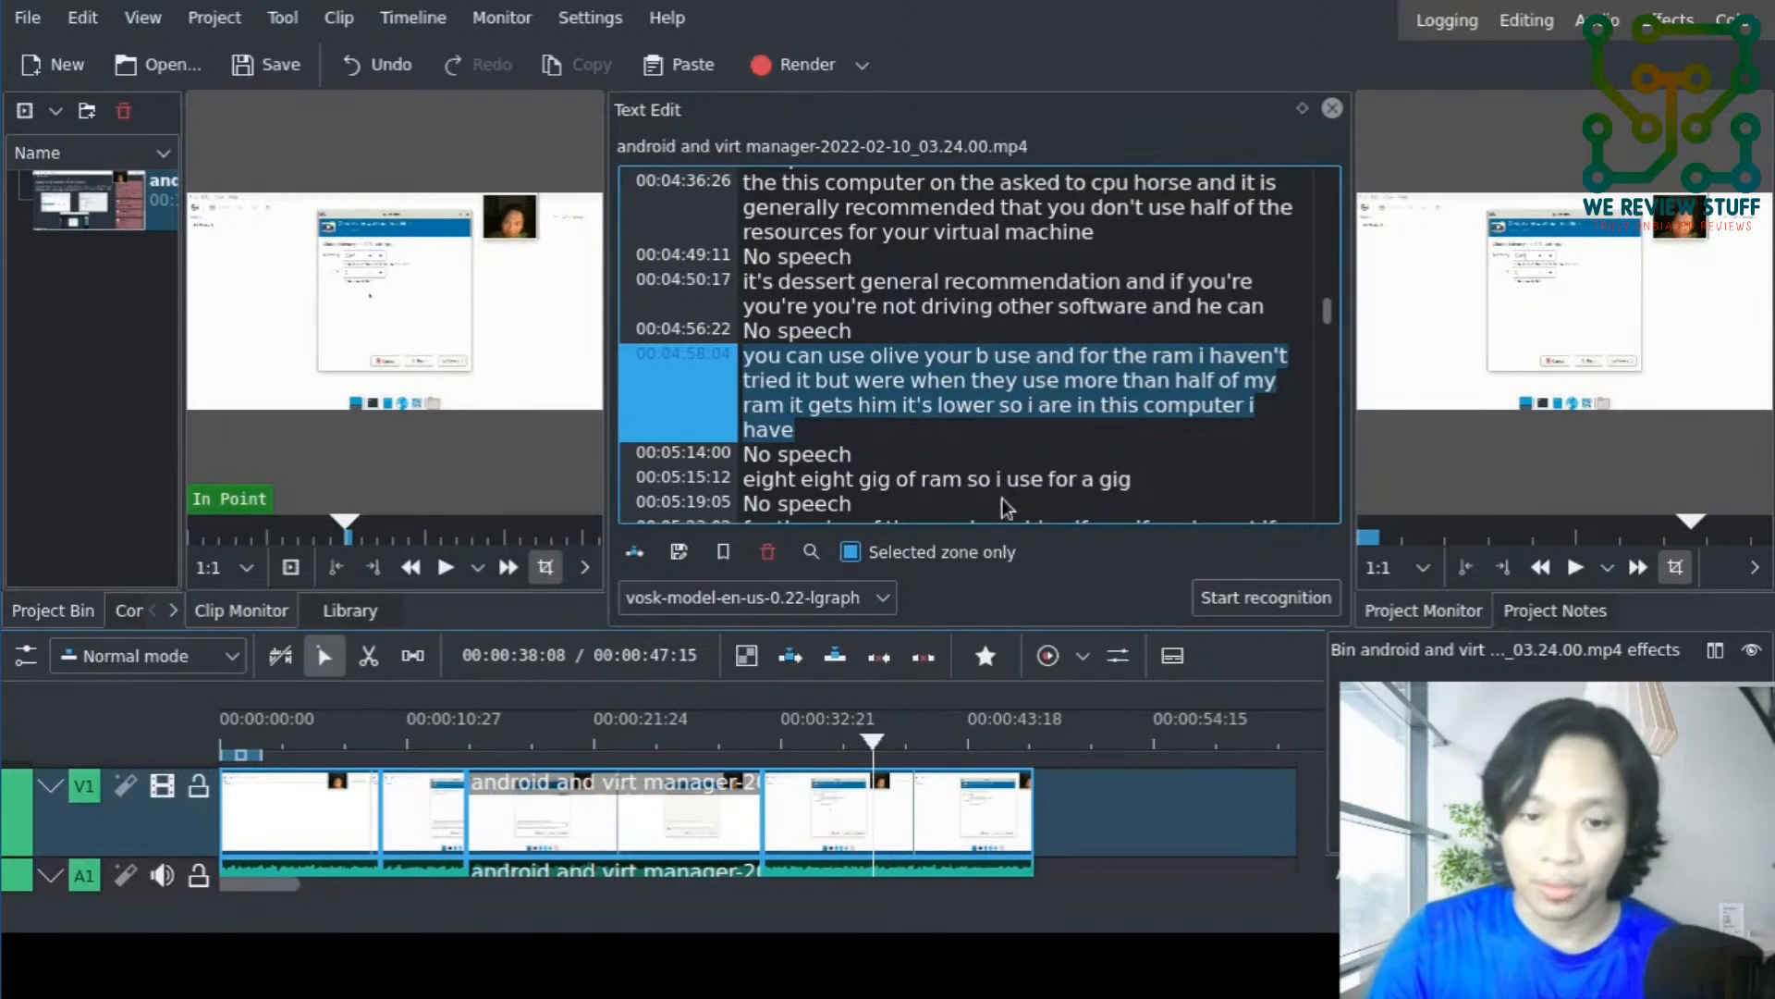
left_click(906, 810)
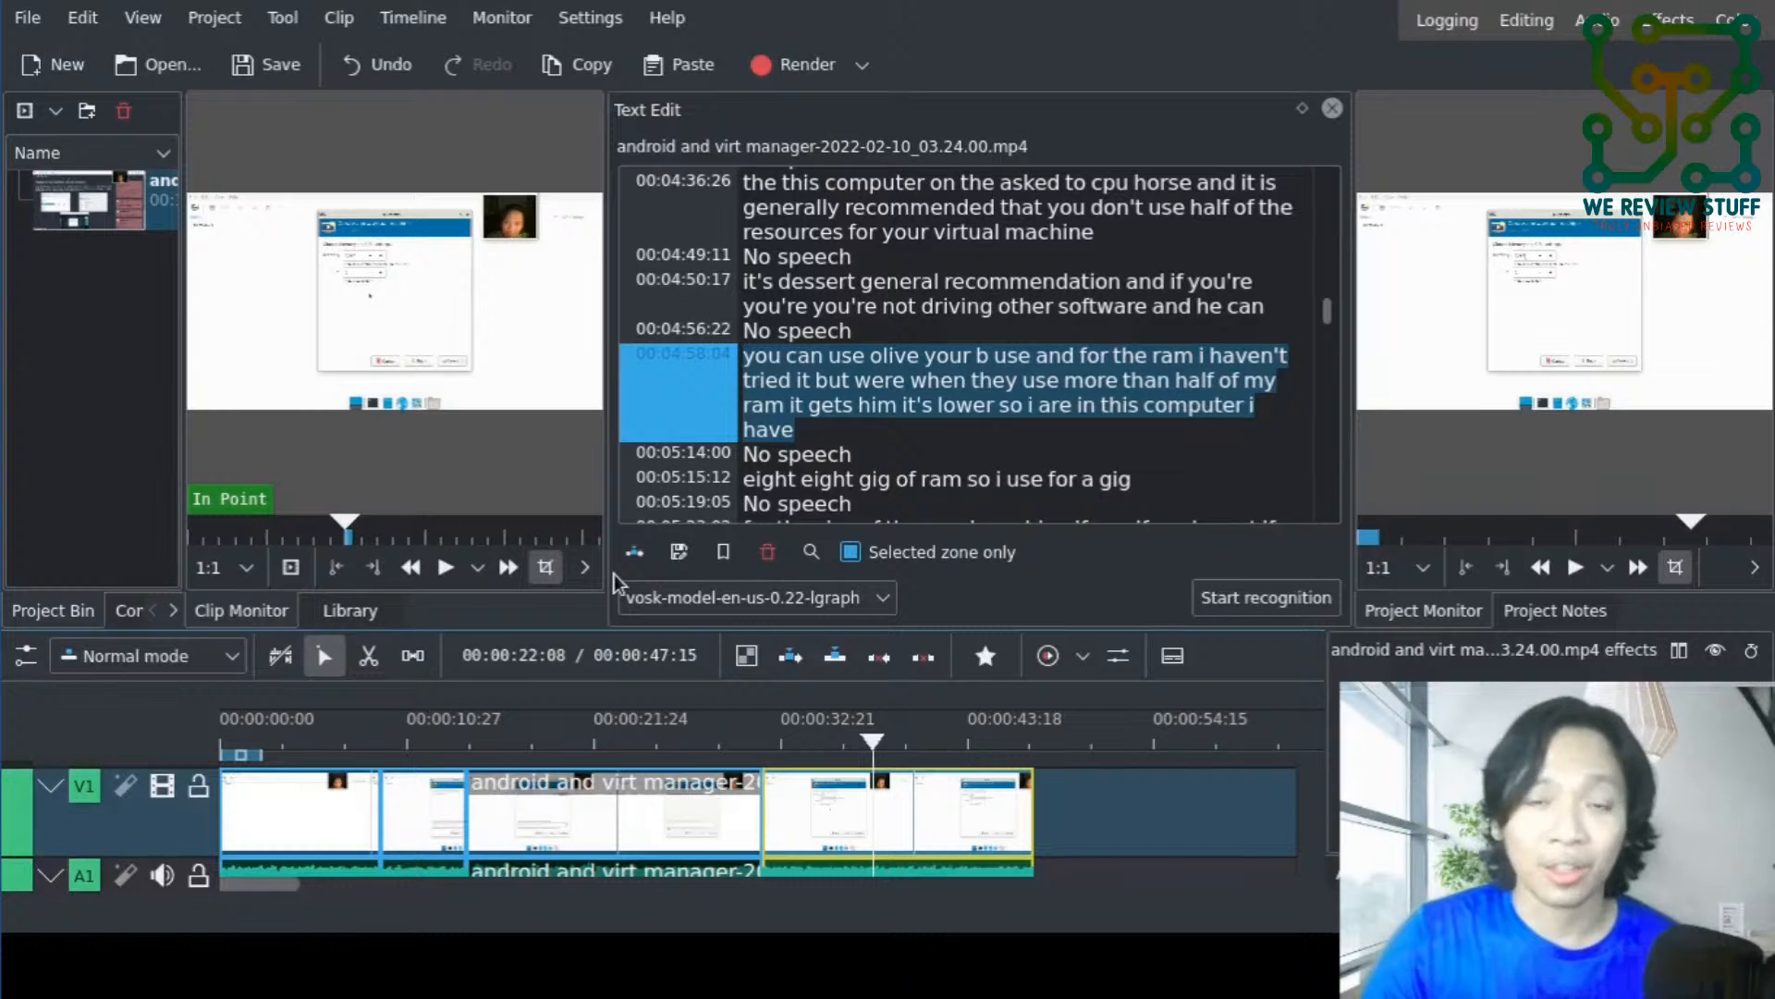
left_click(368, 658)
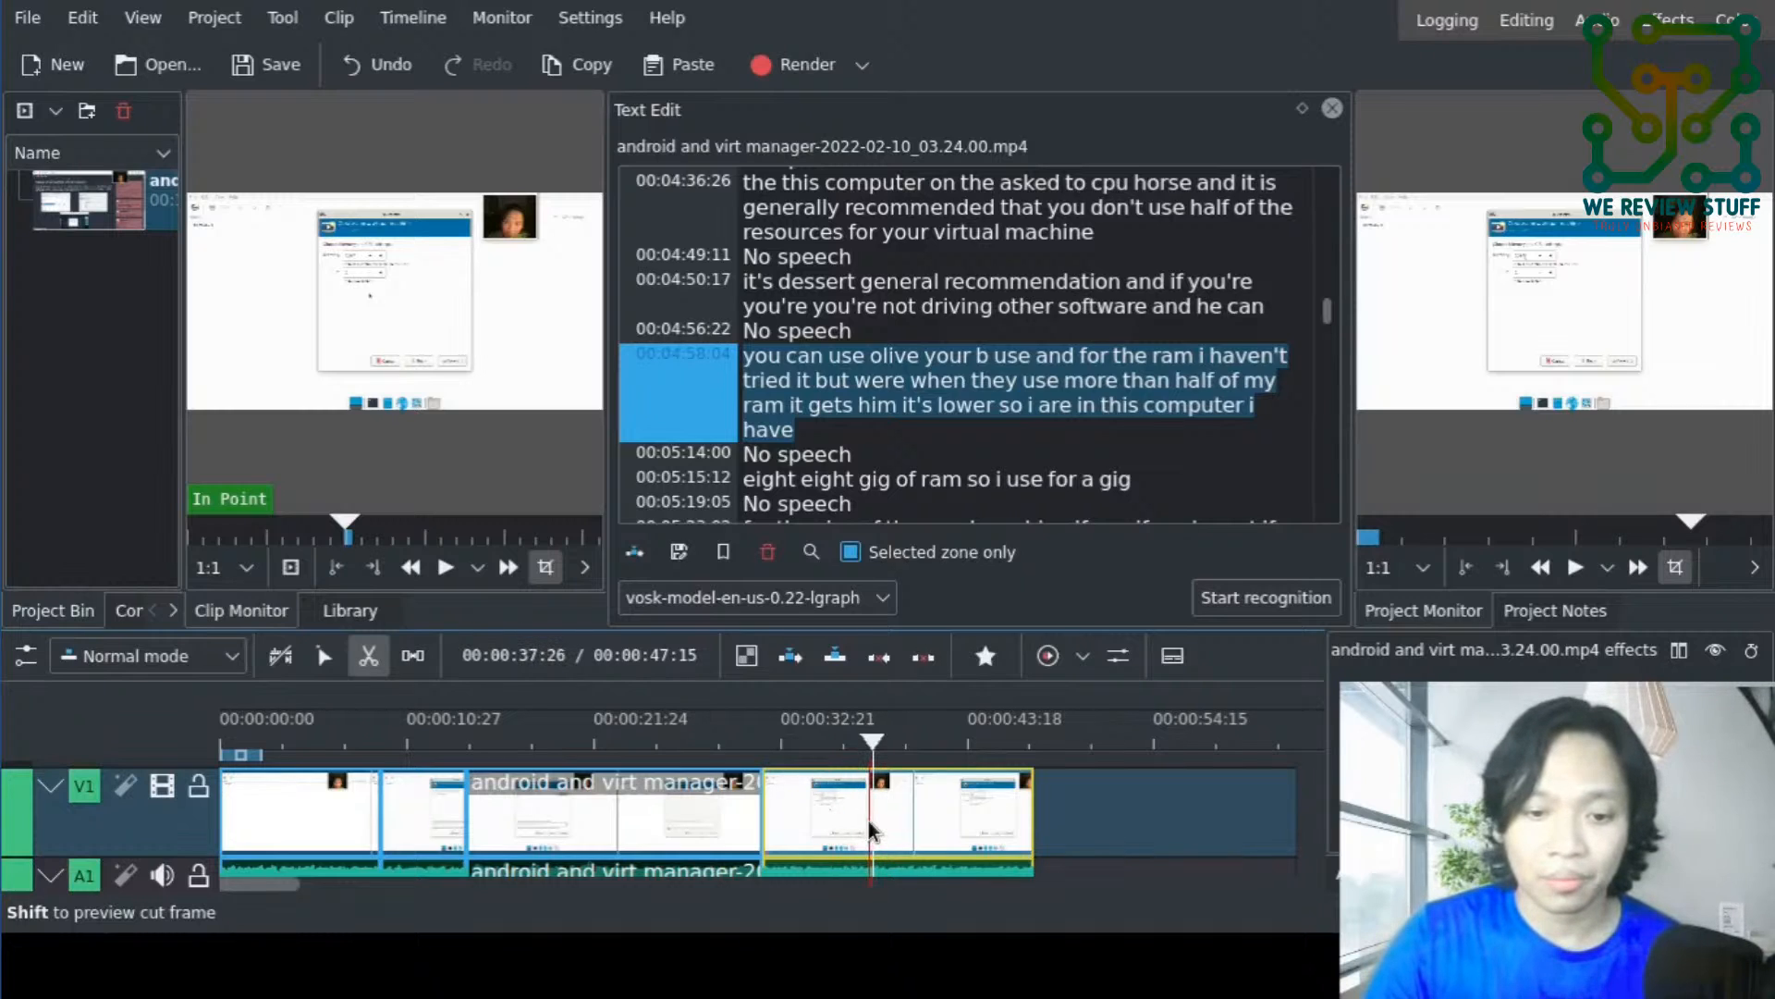
left_click(873, 824)
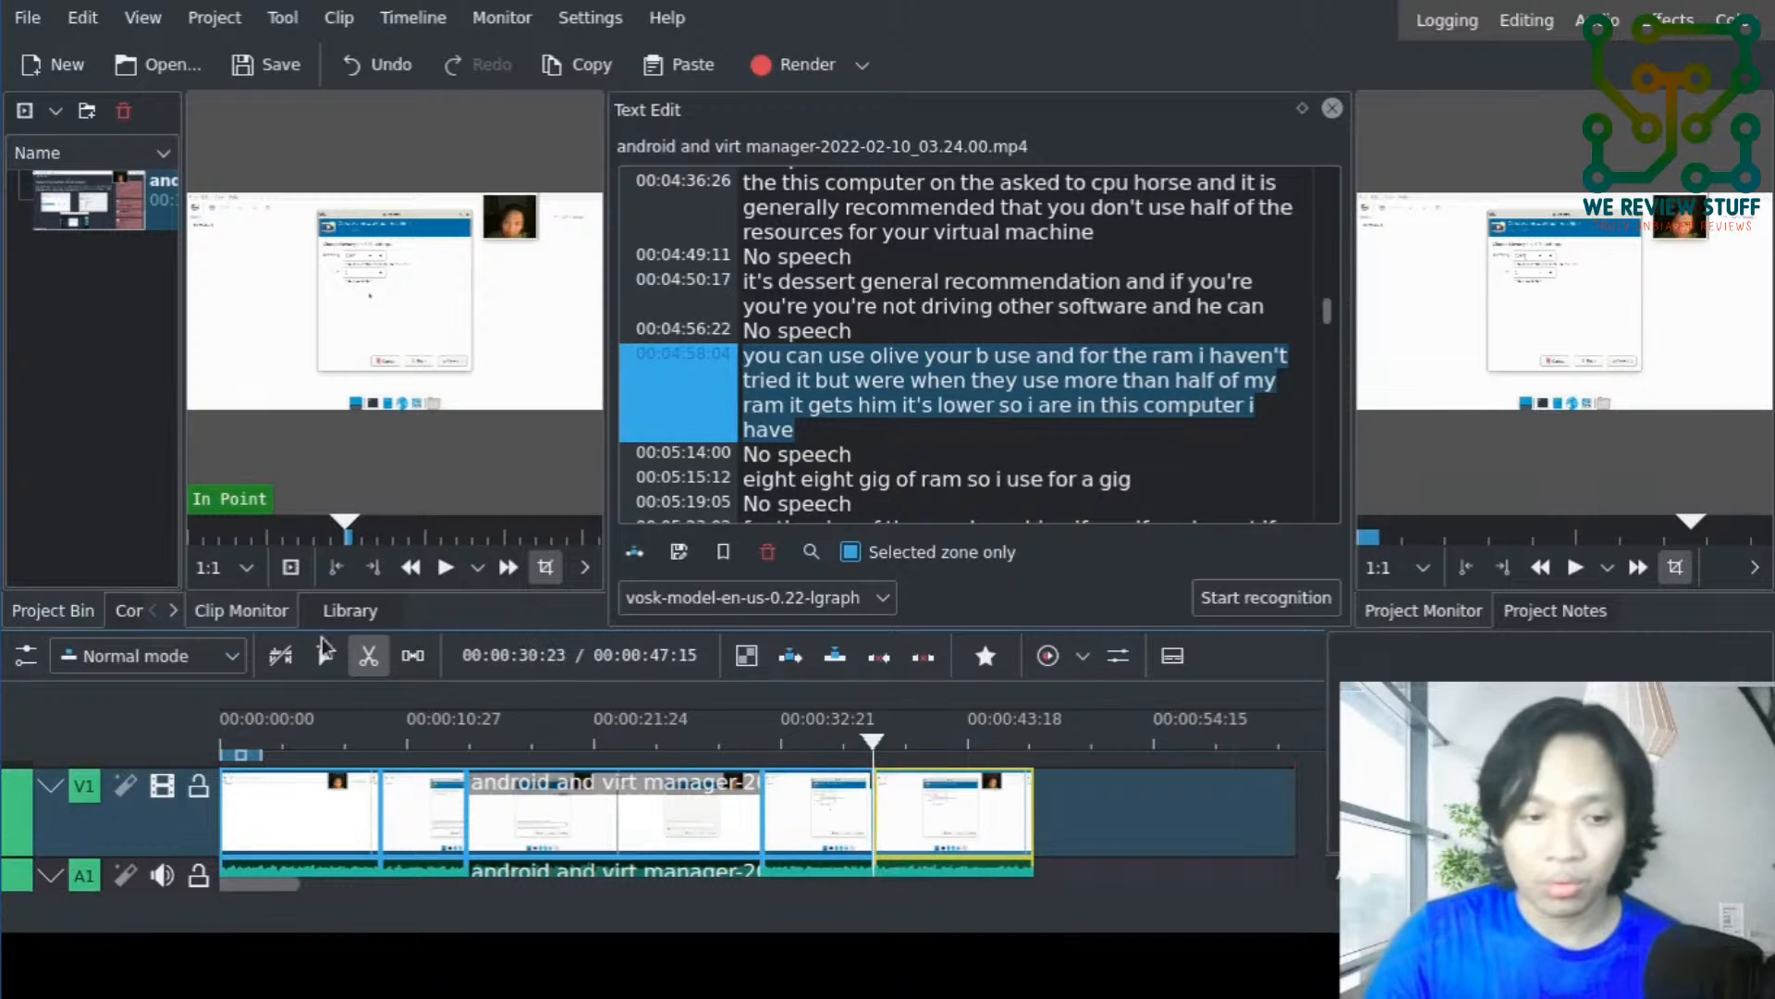
left_click(324, 655)
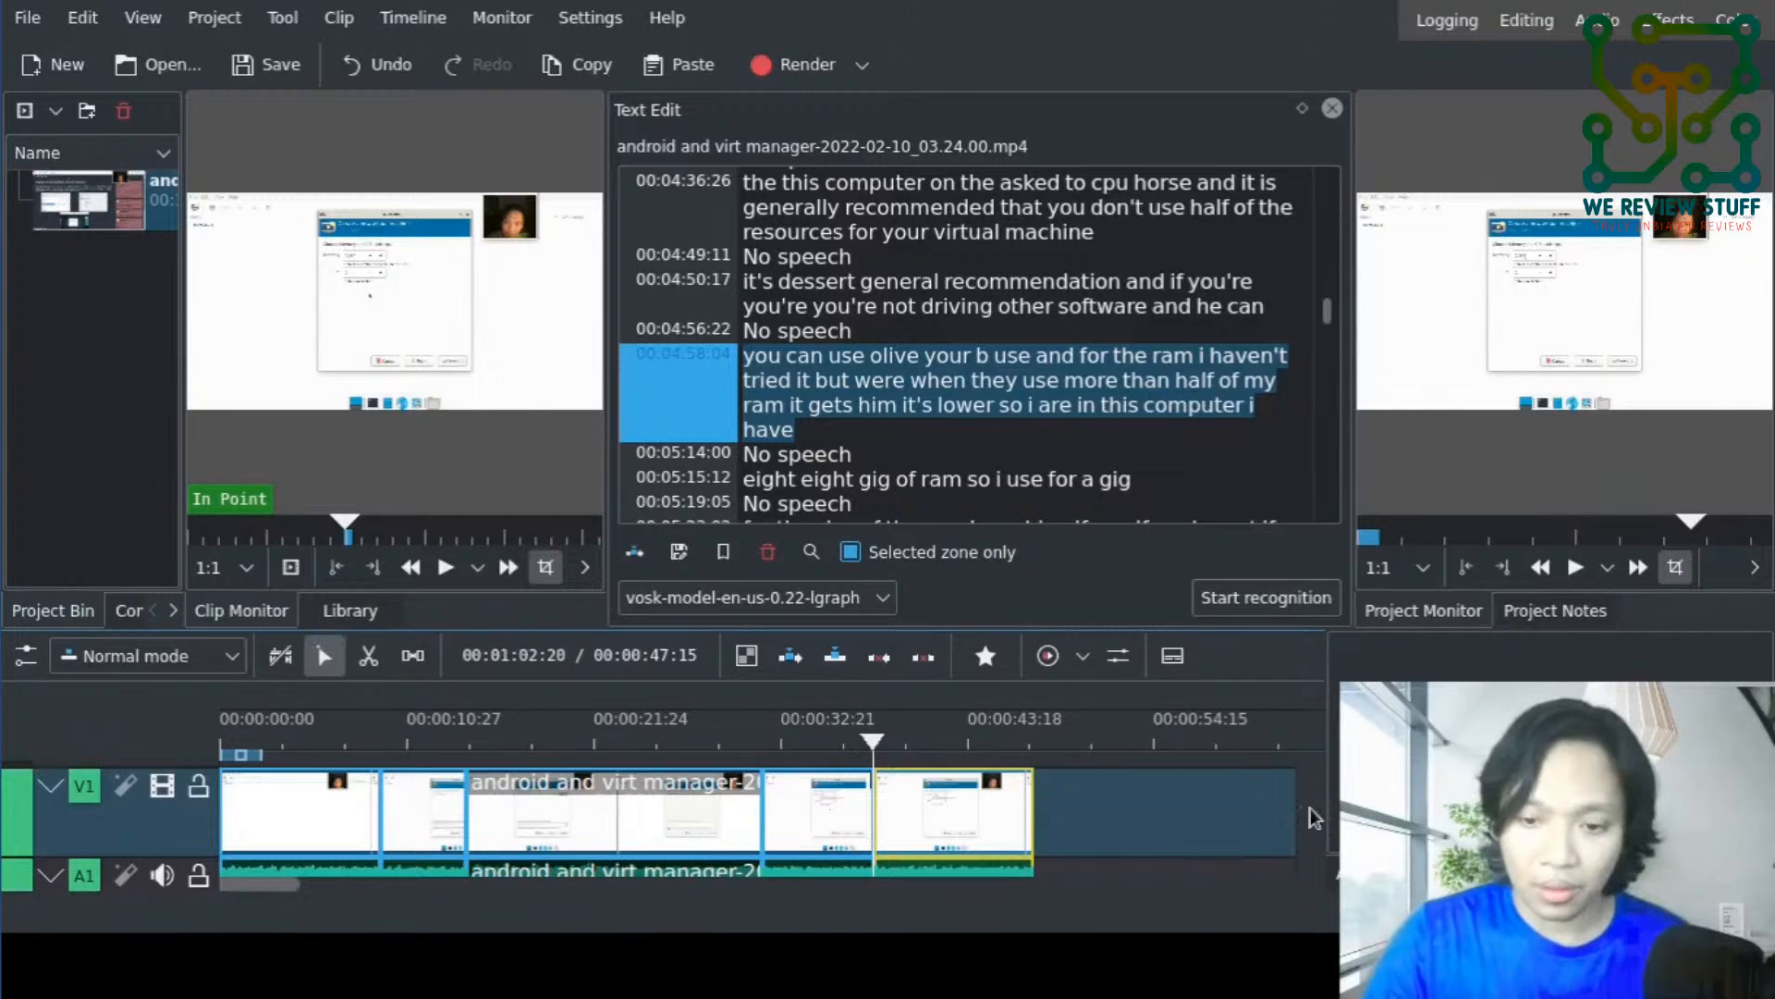
- Try deleting the first part of the split clip and moving the remaining part against the previous clip, and undo both edits
scroll(1313, 818, "down", 1)
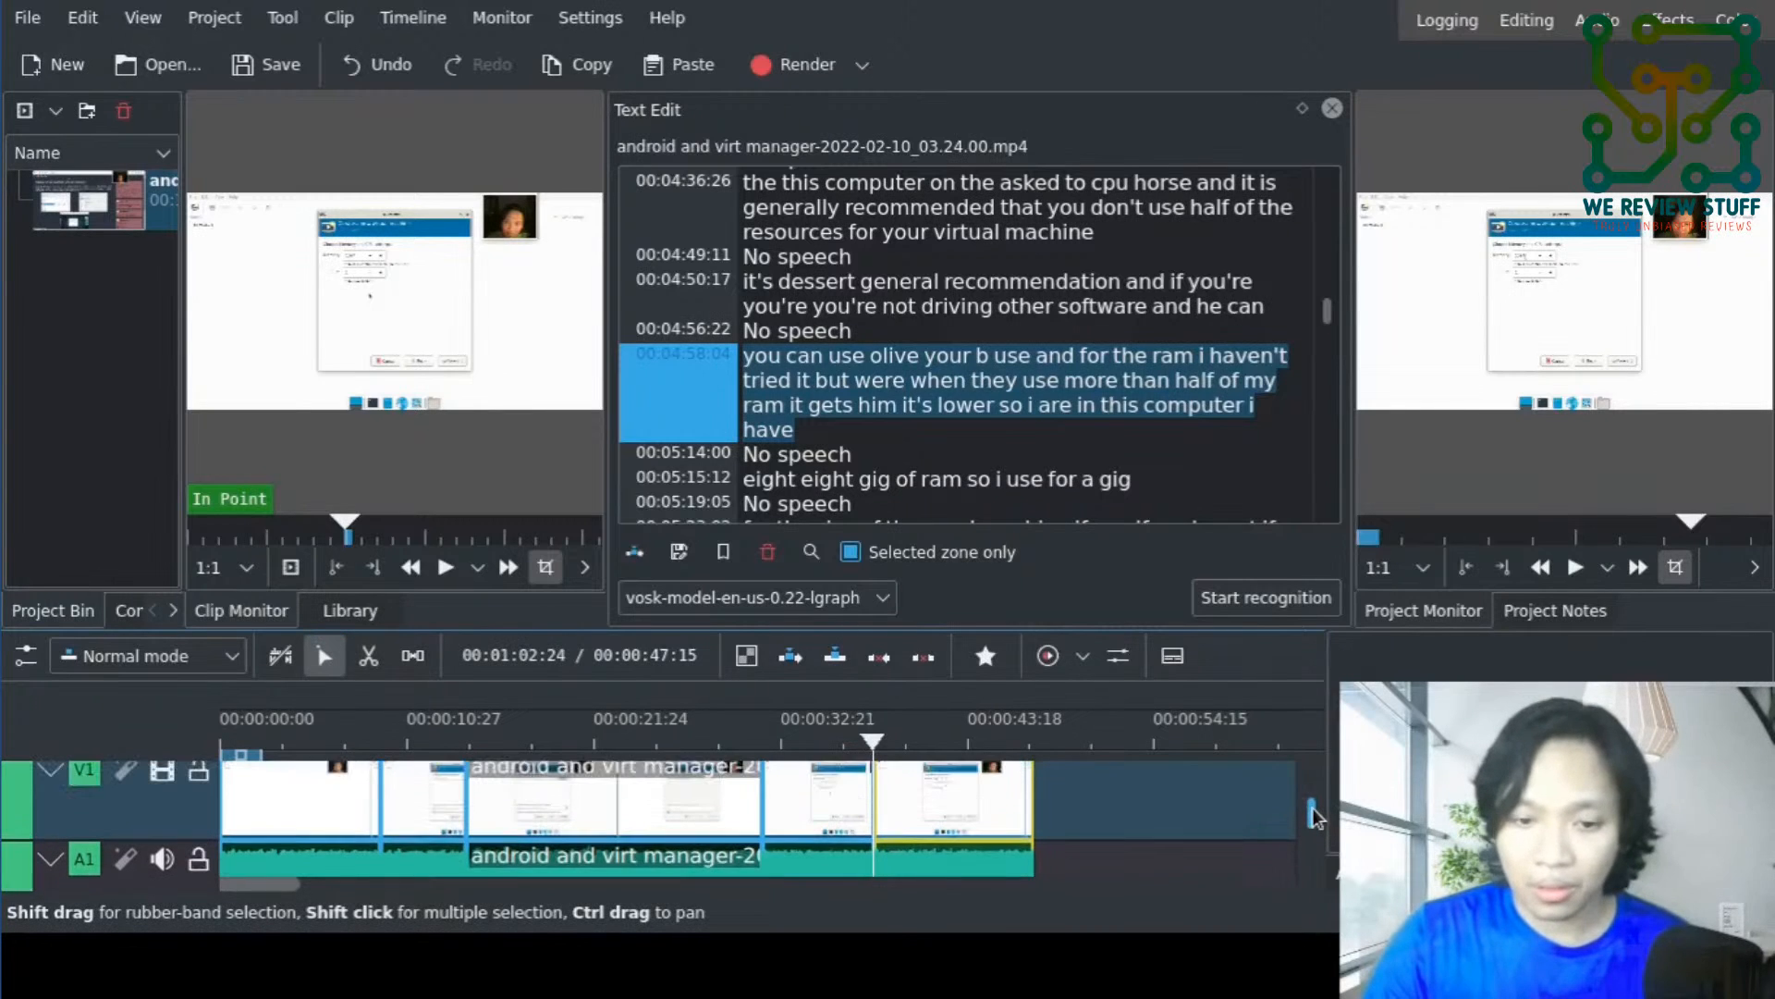
scroll(1313, 818, "up", 1)
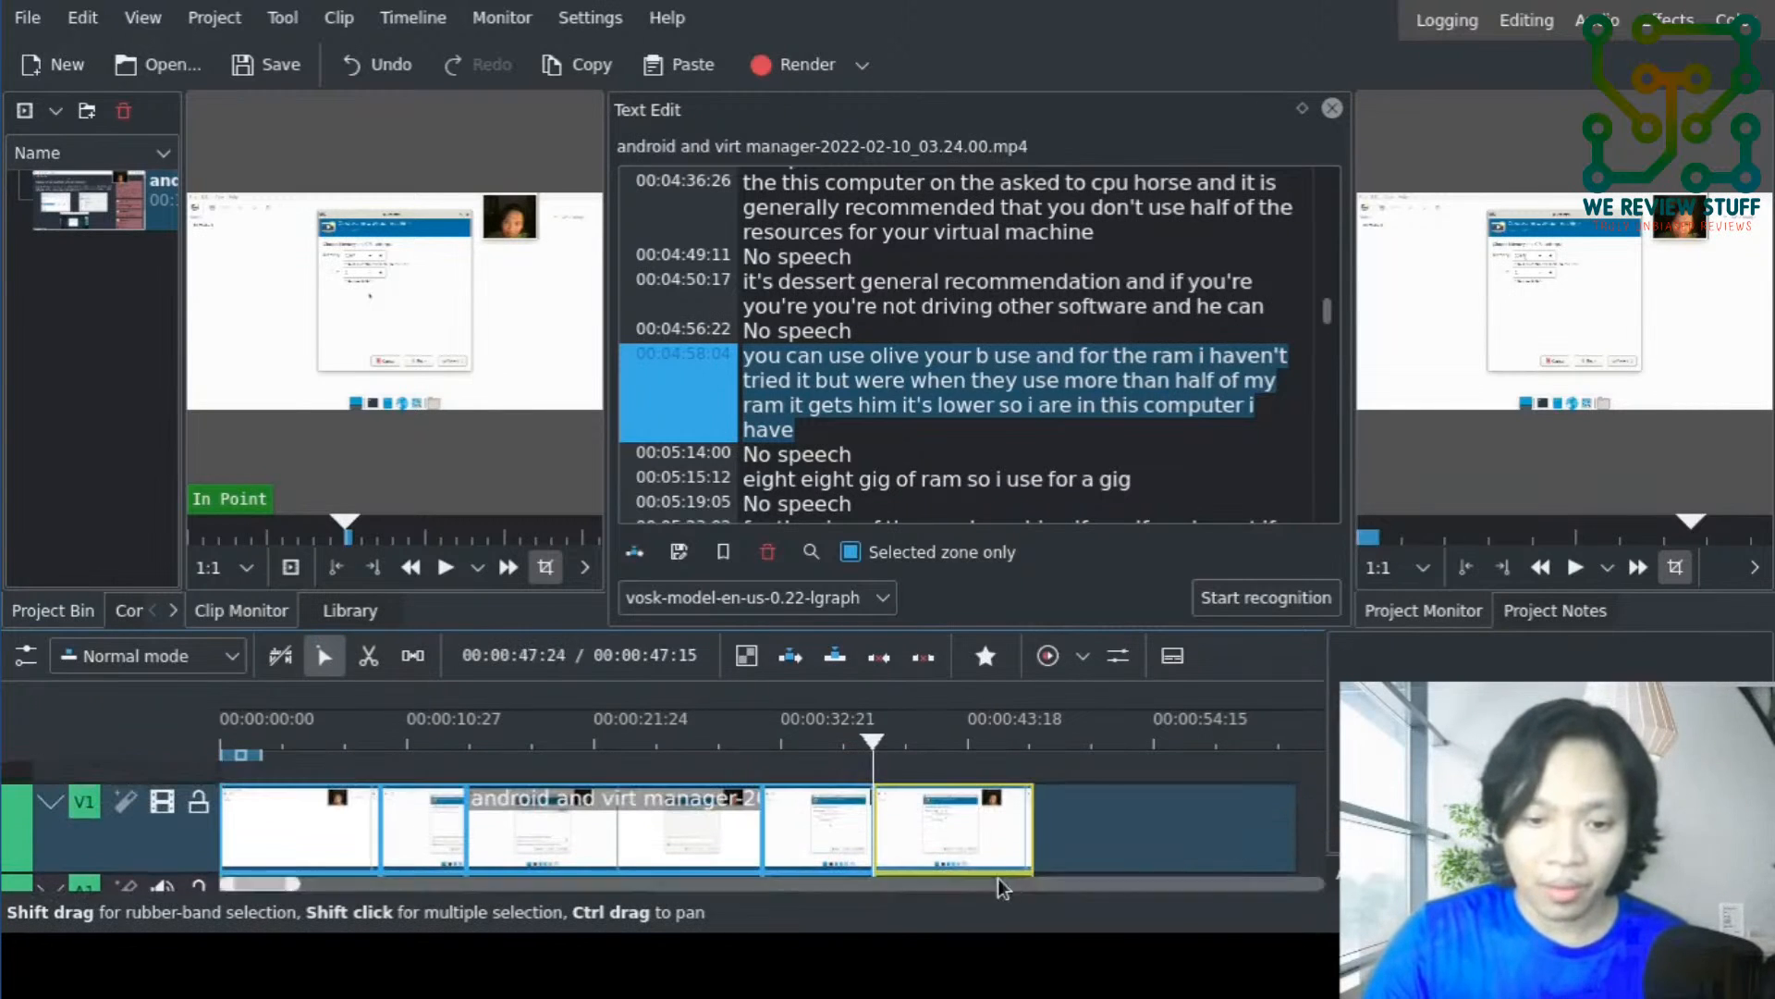
left_click(812, 858)
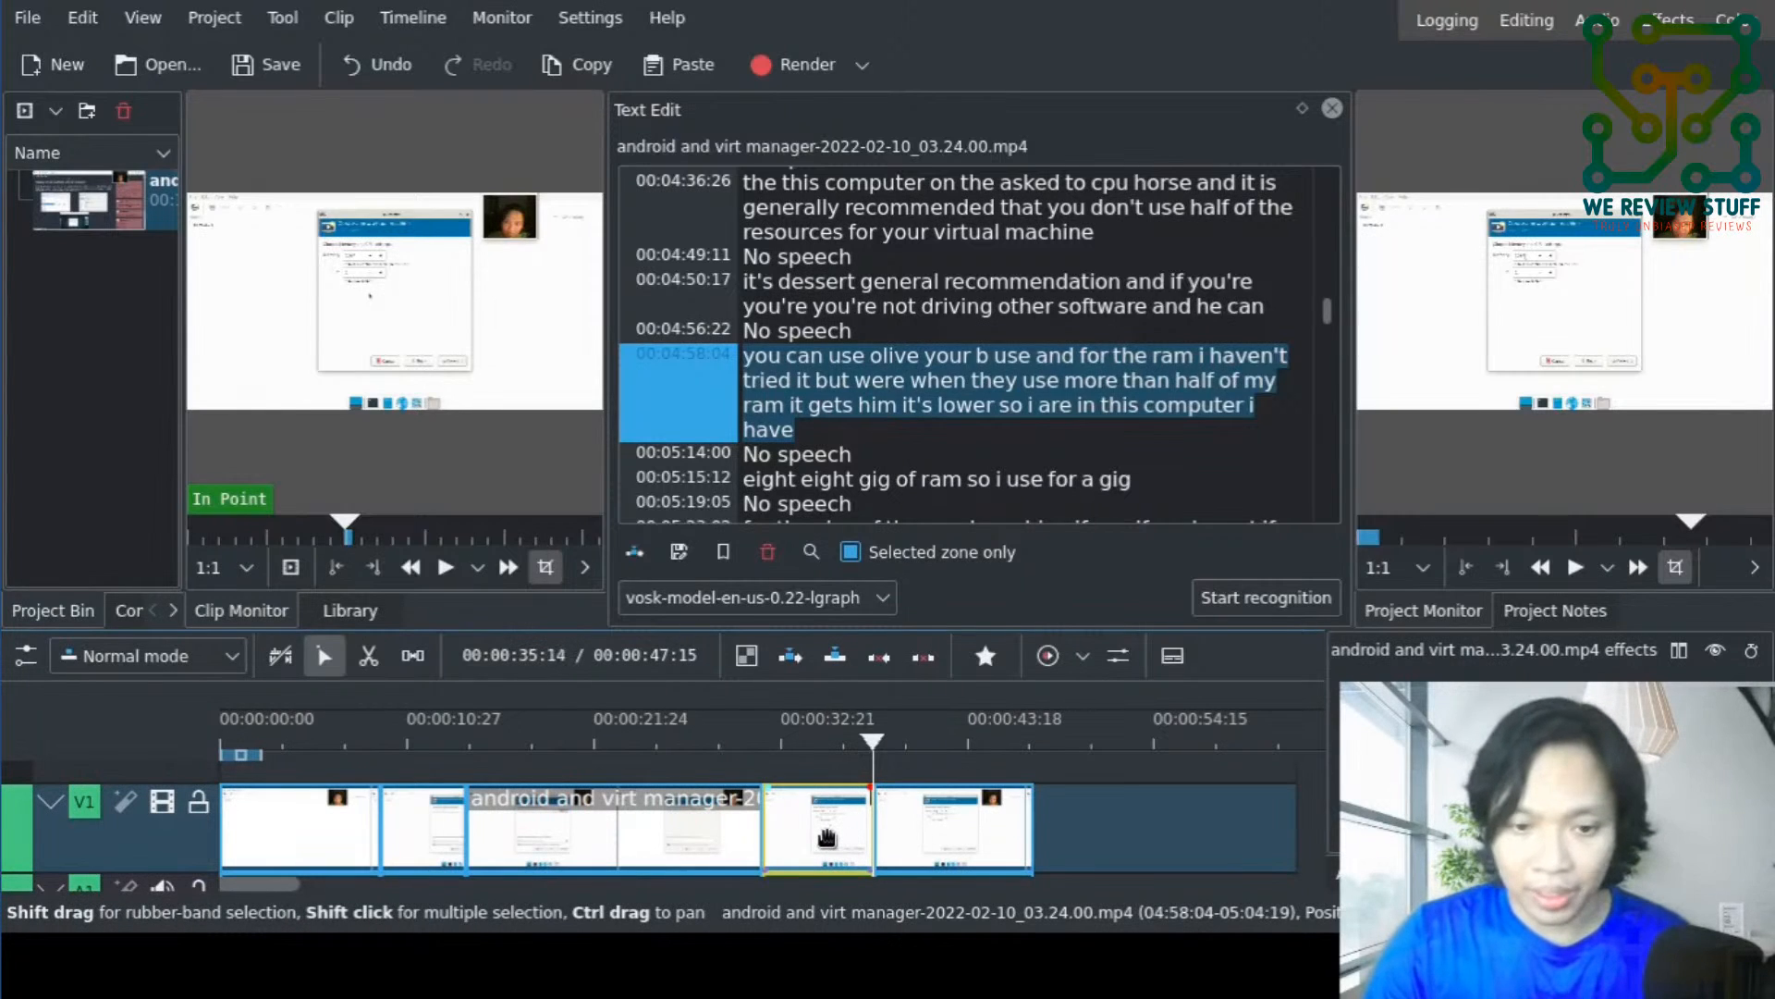
key("Delete")
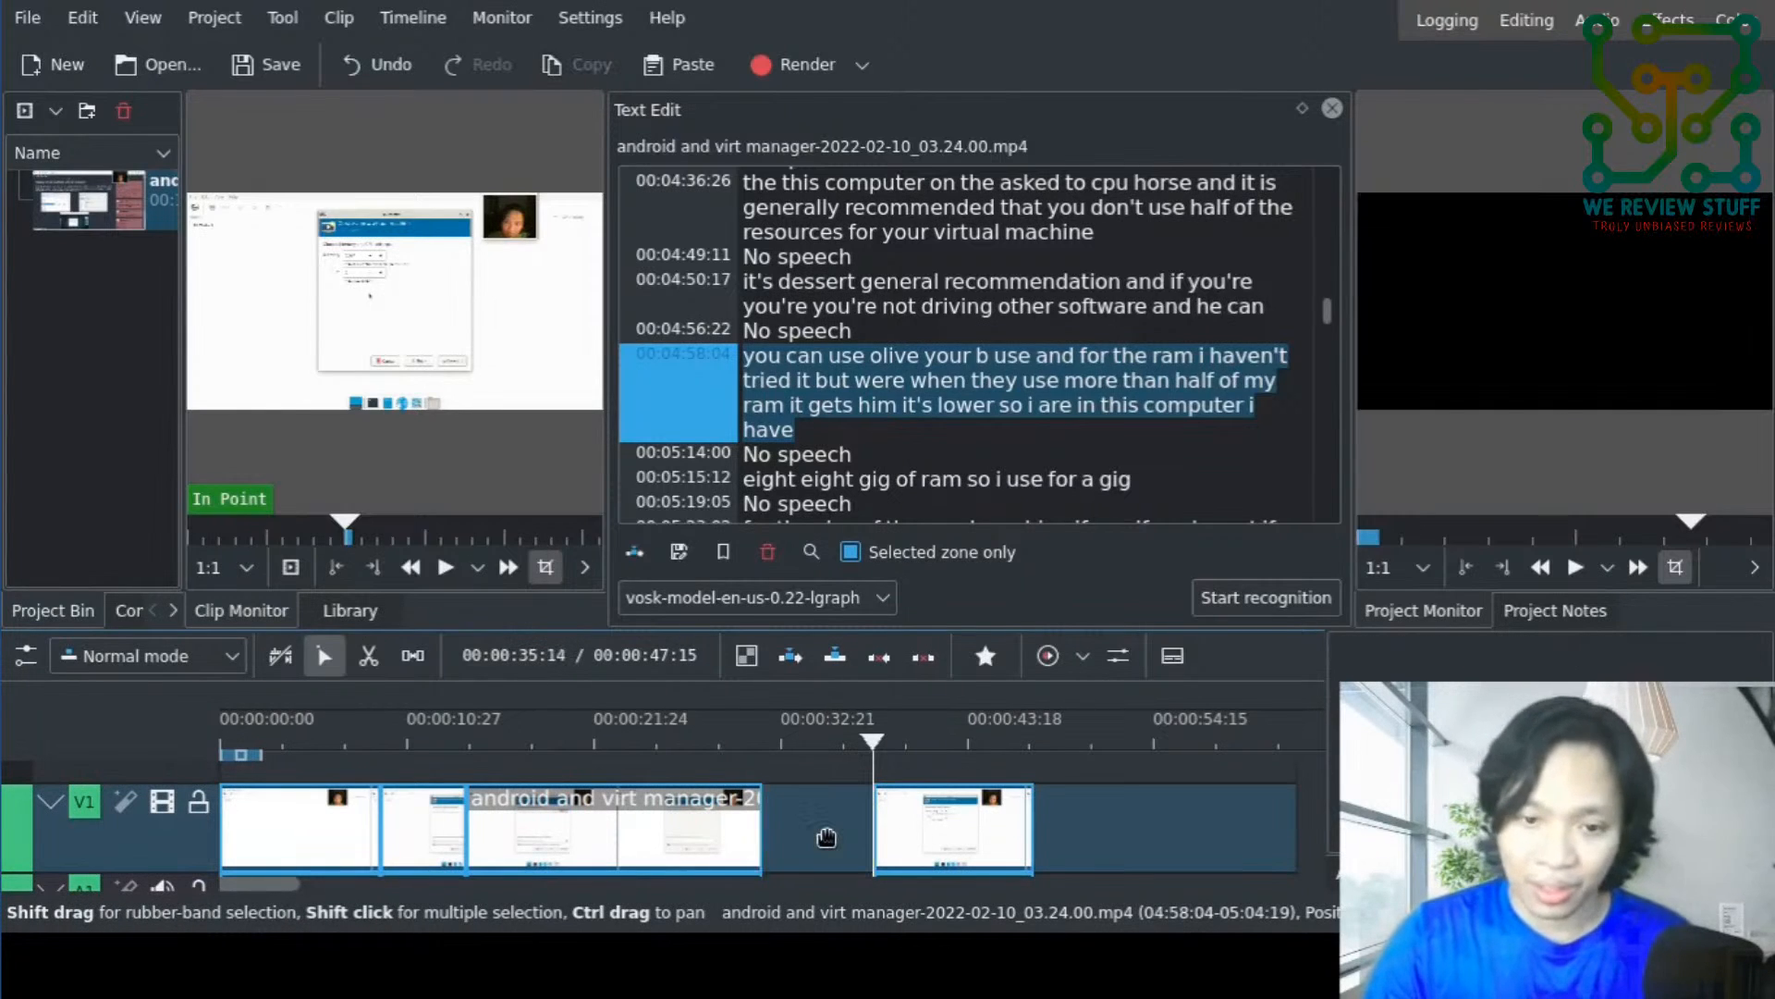
left_click(800, 834)
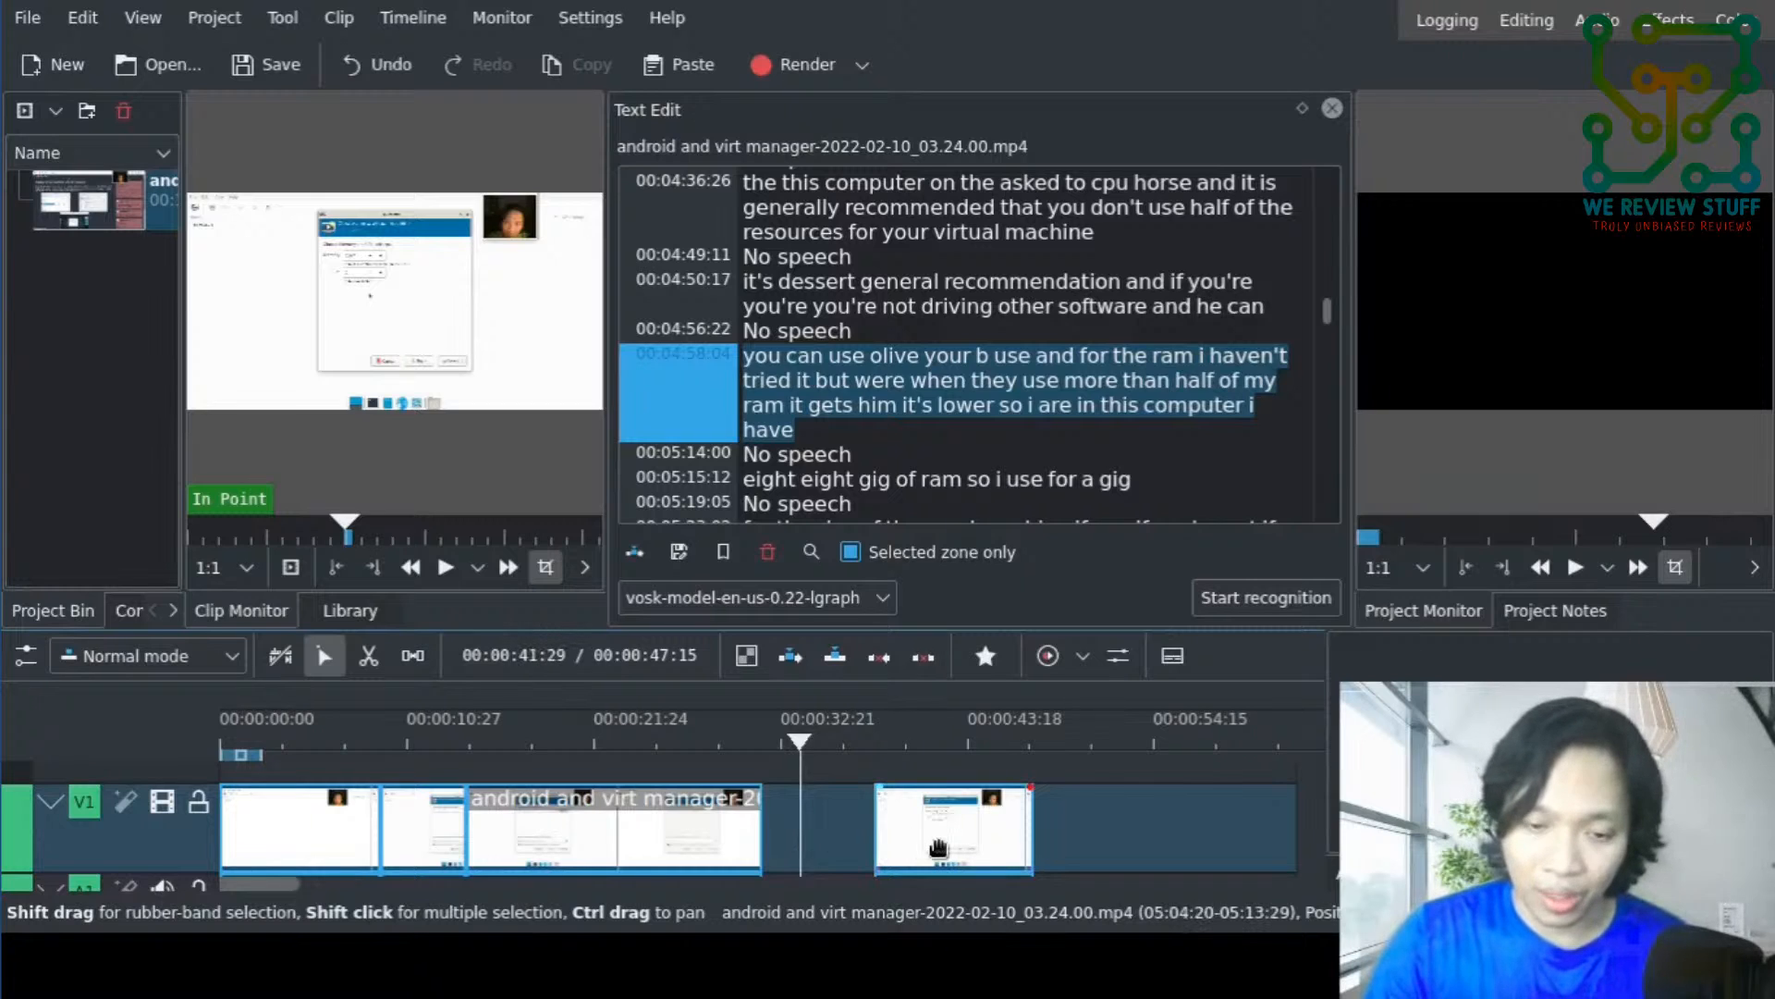
left_click_drag(938, 846, 861, 841)
left_click_drag(831, 841, 830, 842)
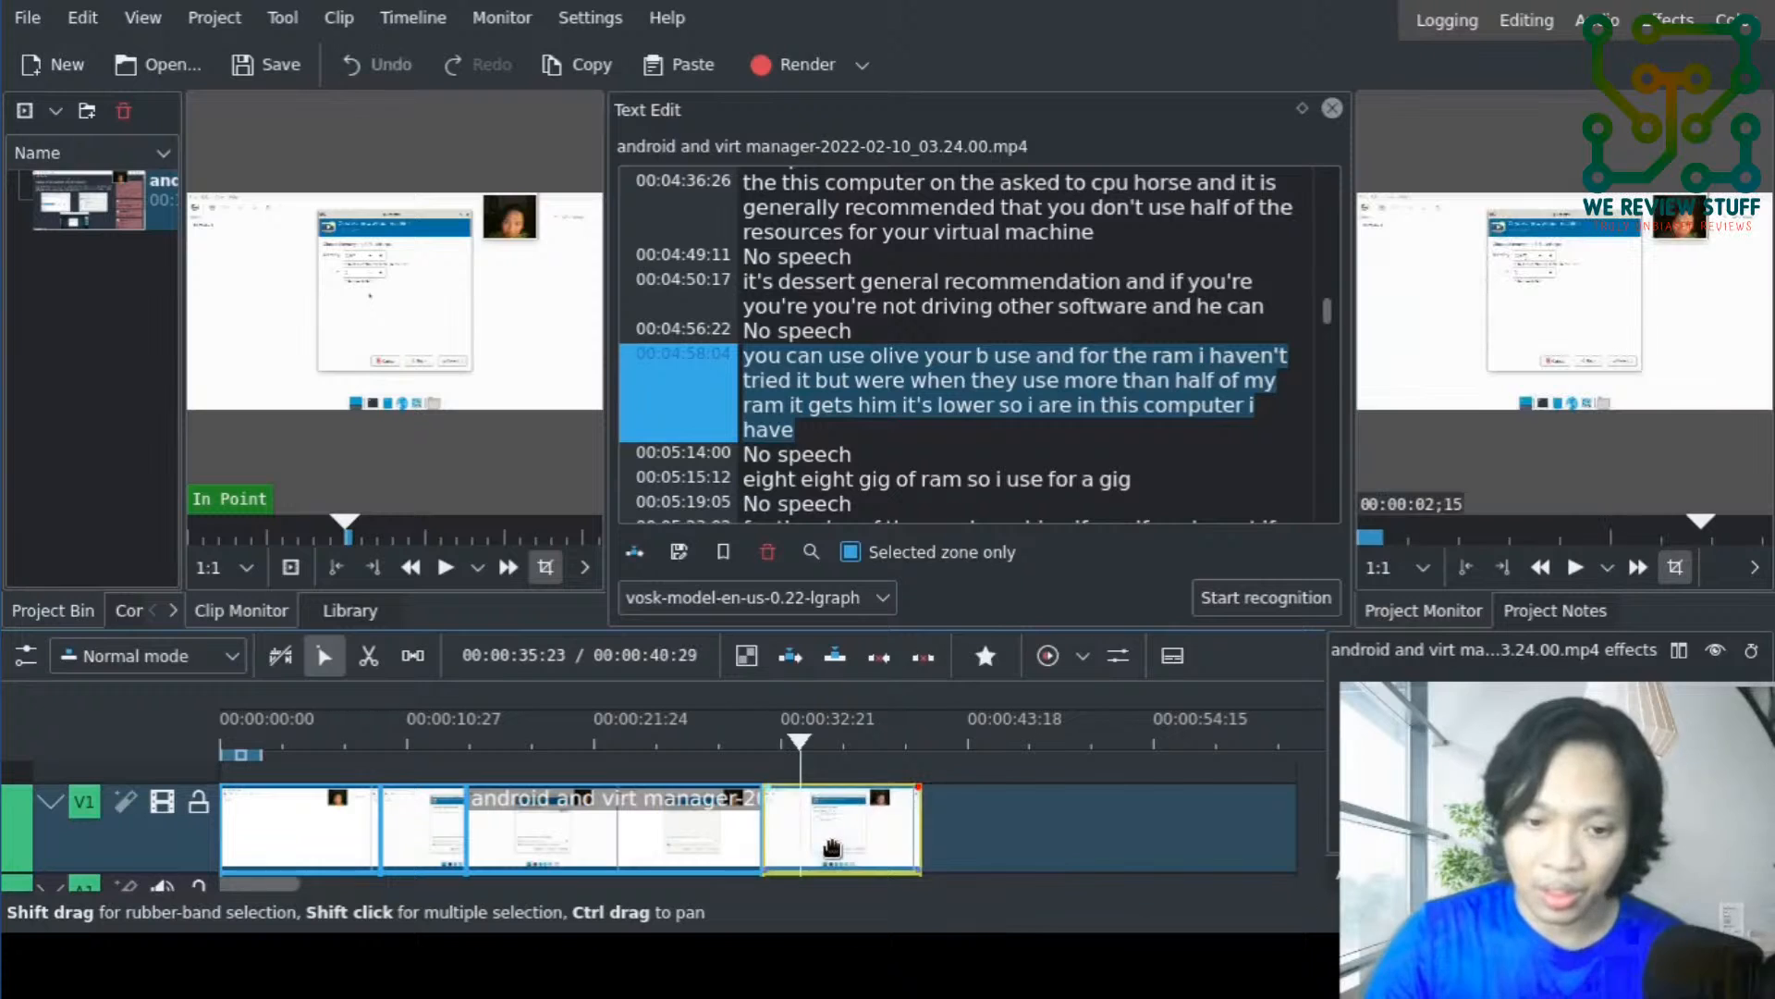
key("ctrl+z")
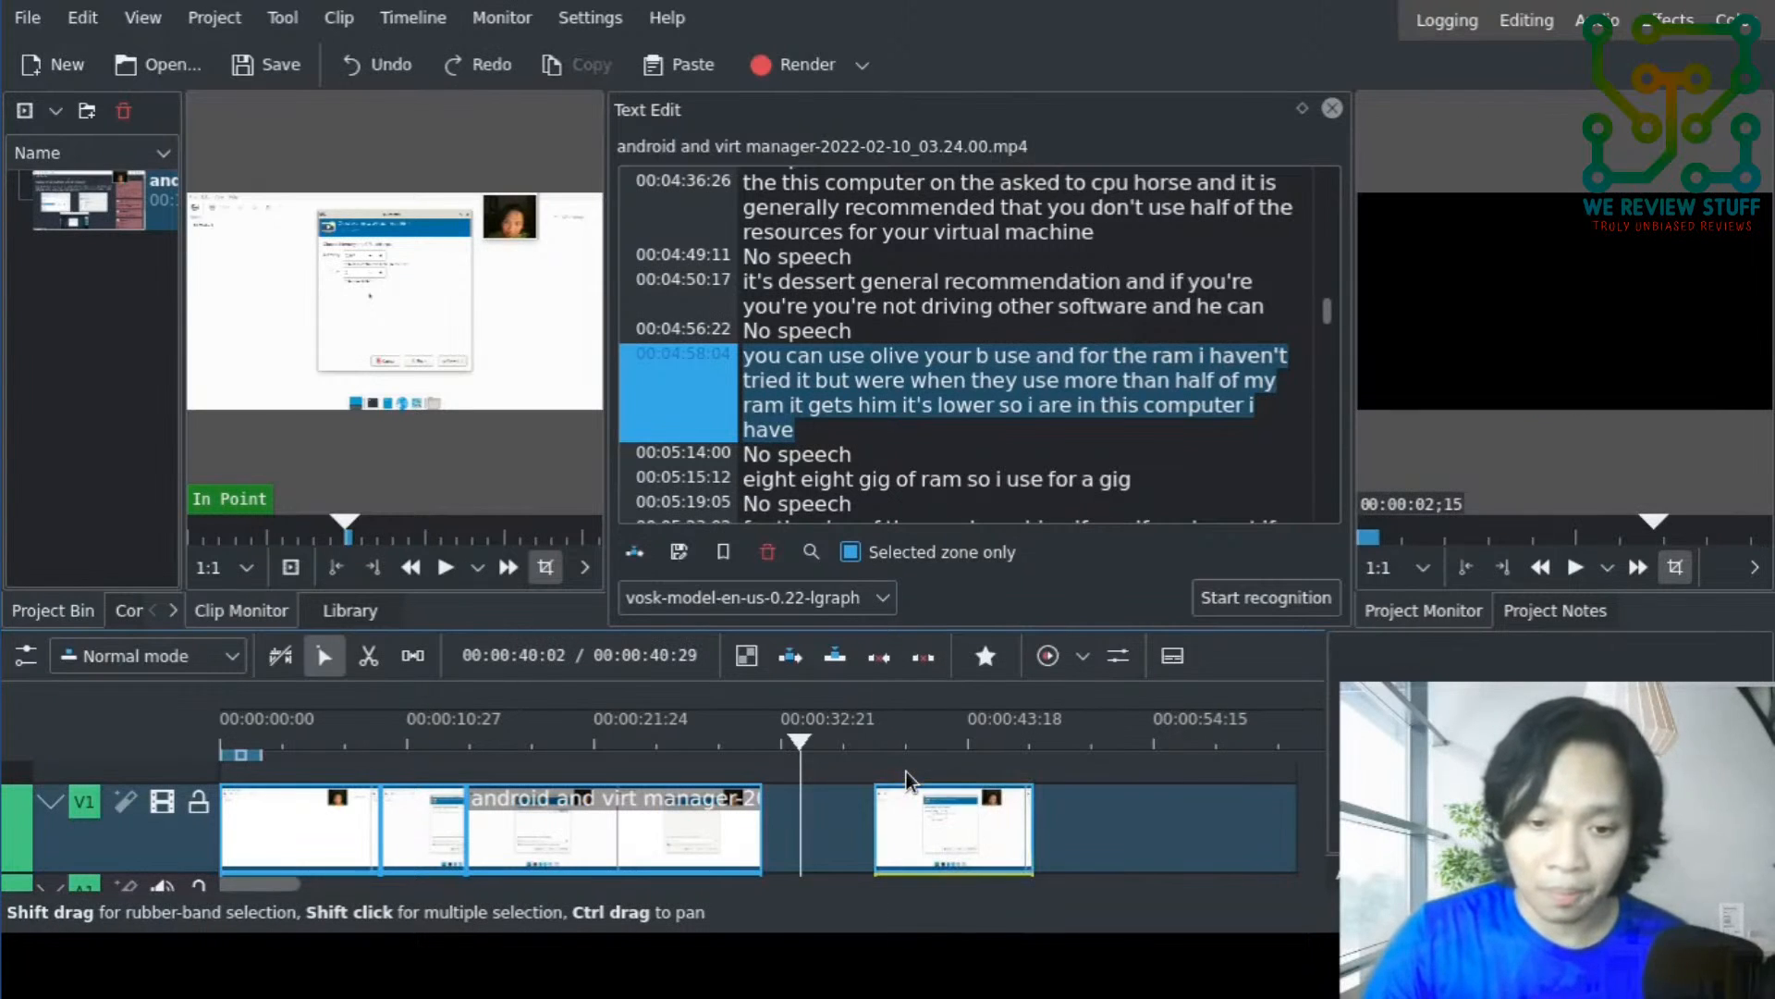
key("ctrl+z")
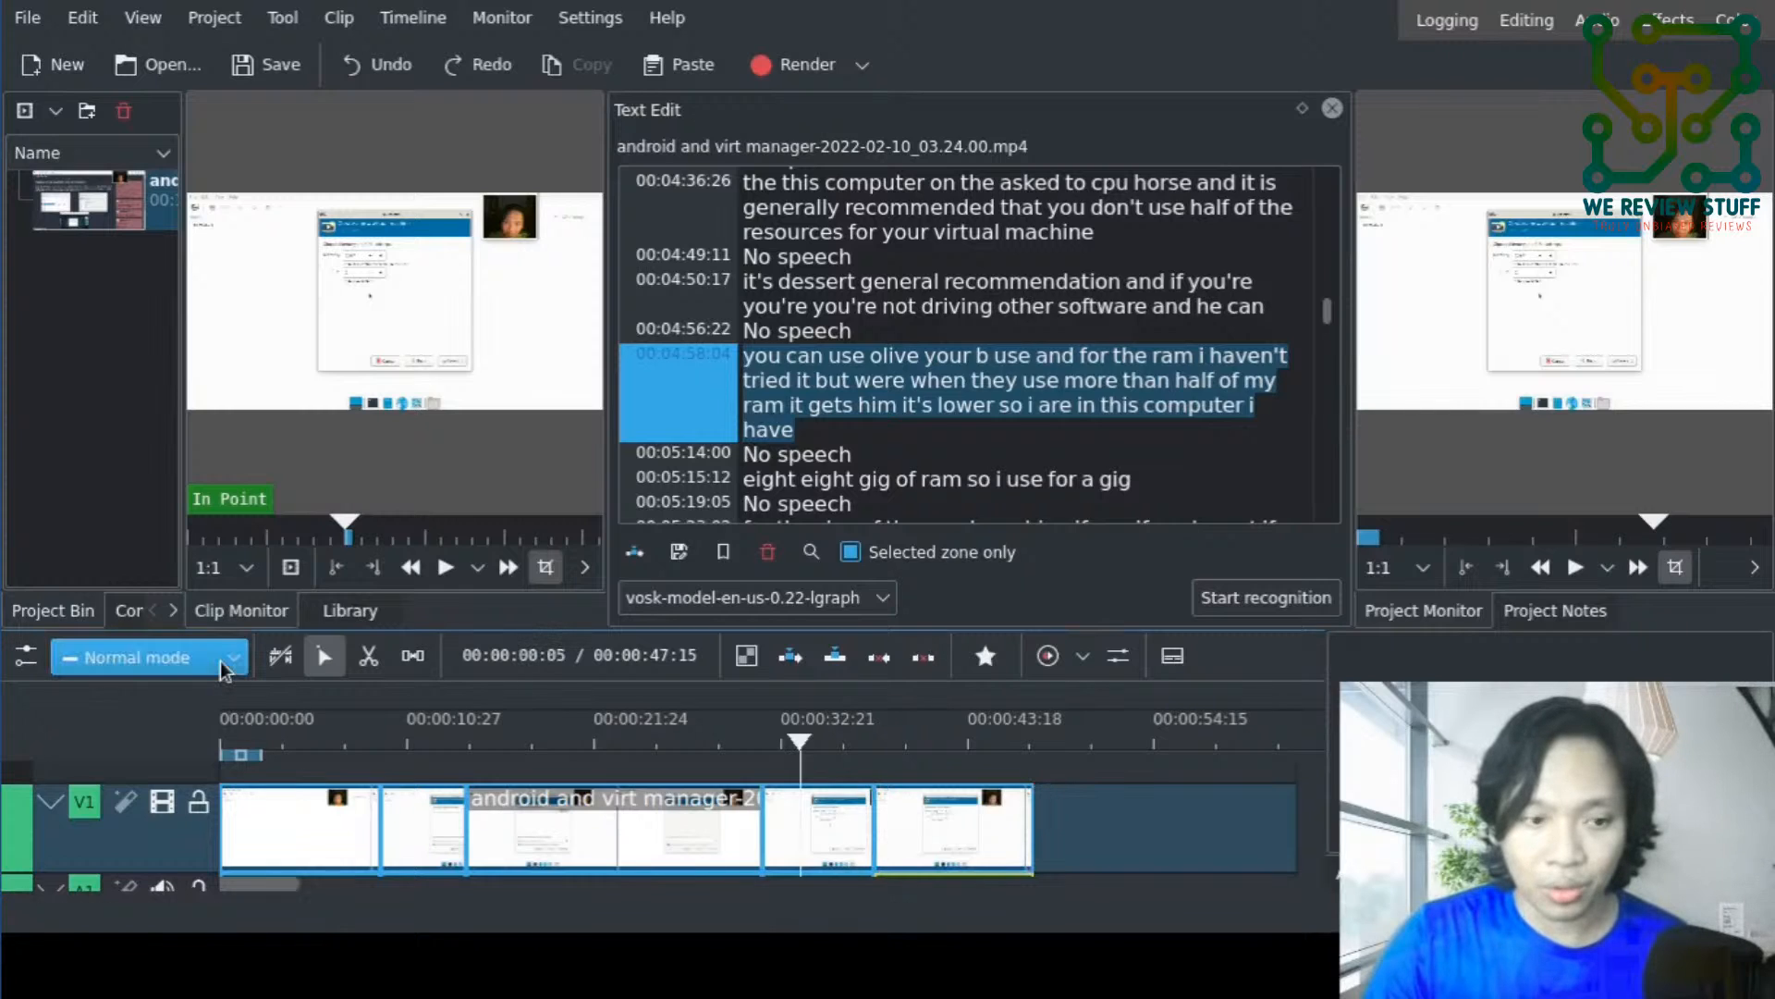
- Switch the timeline to Insert mode and delete the first part of the split clip, closing the gap
left_click(146, 742)
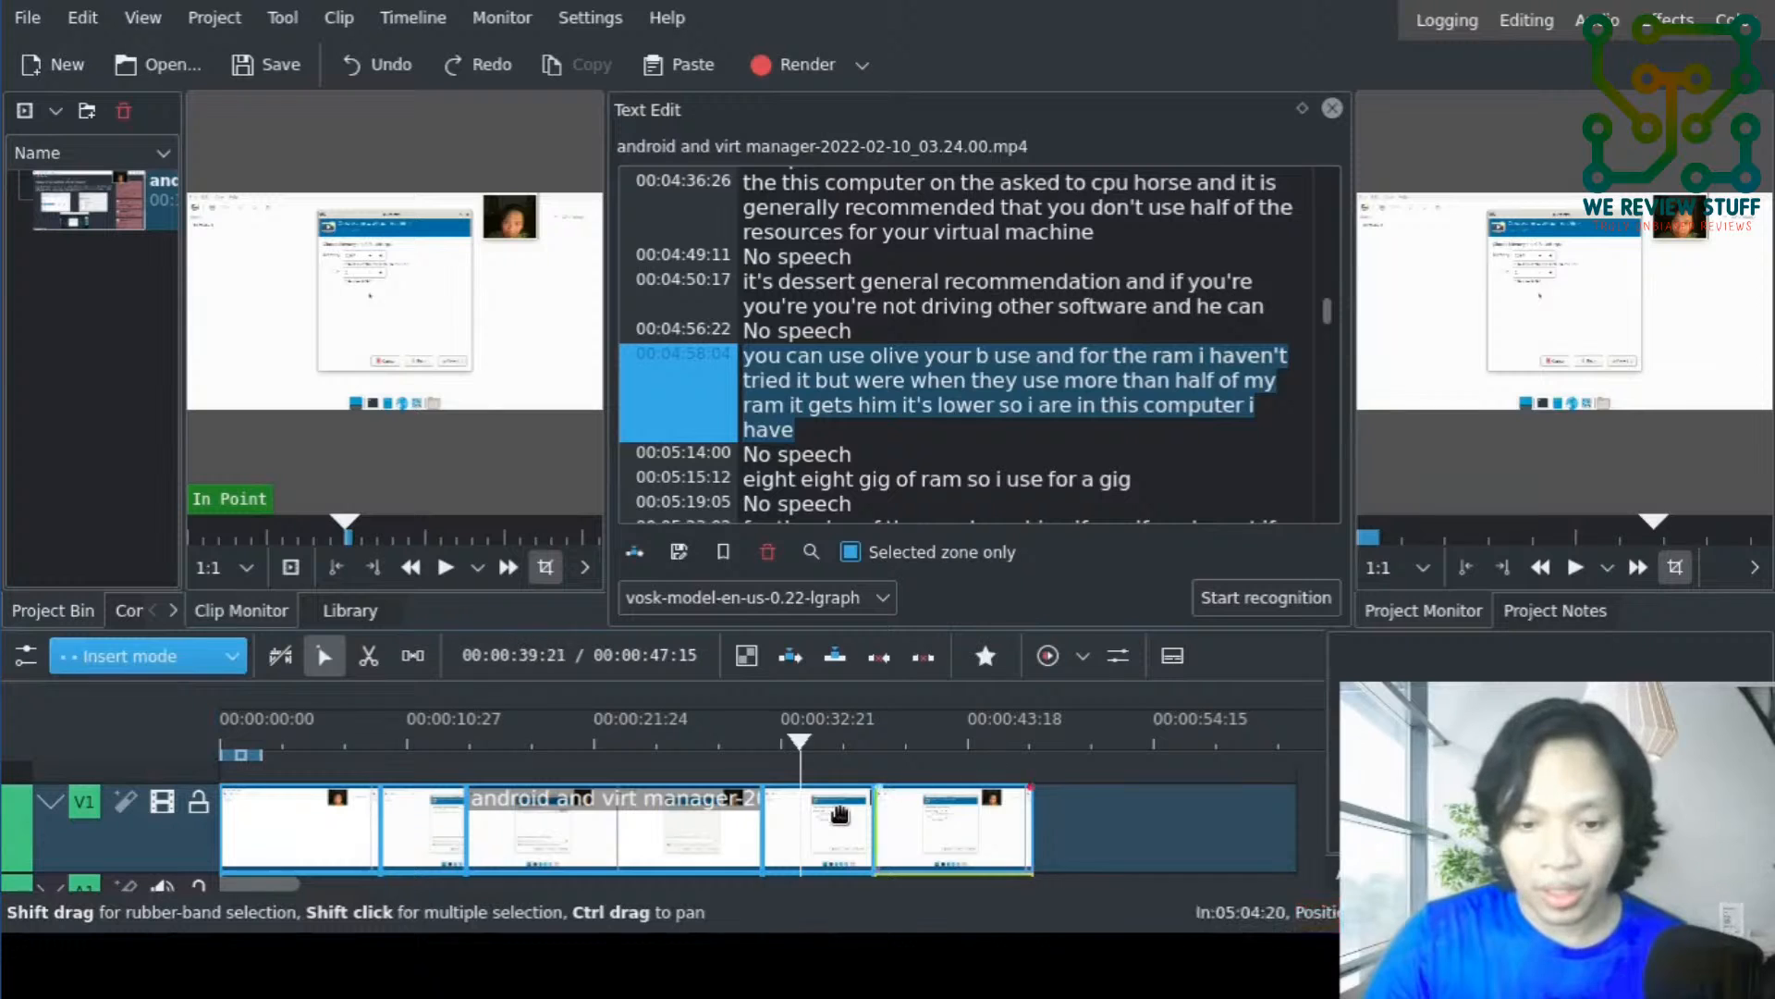
left_click(832, 814)
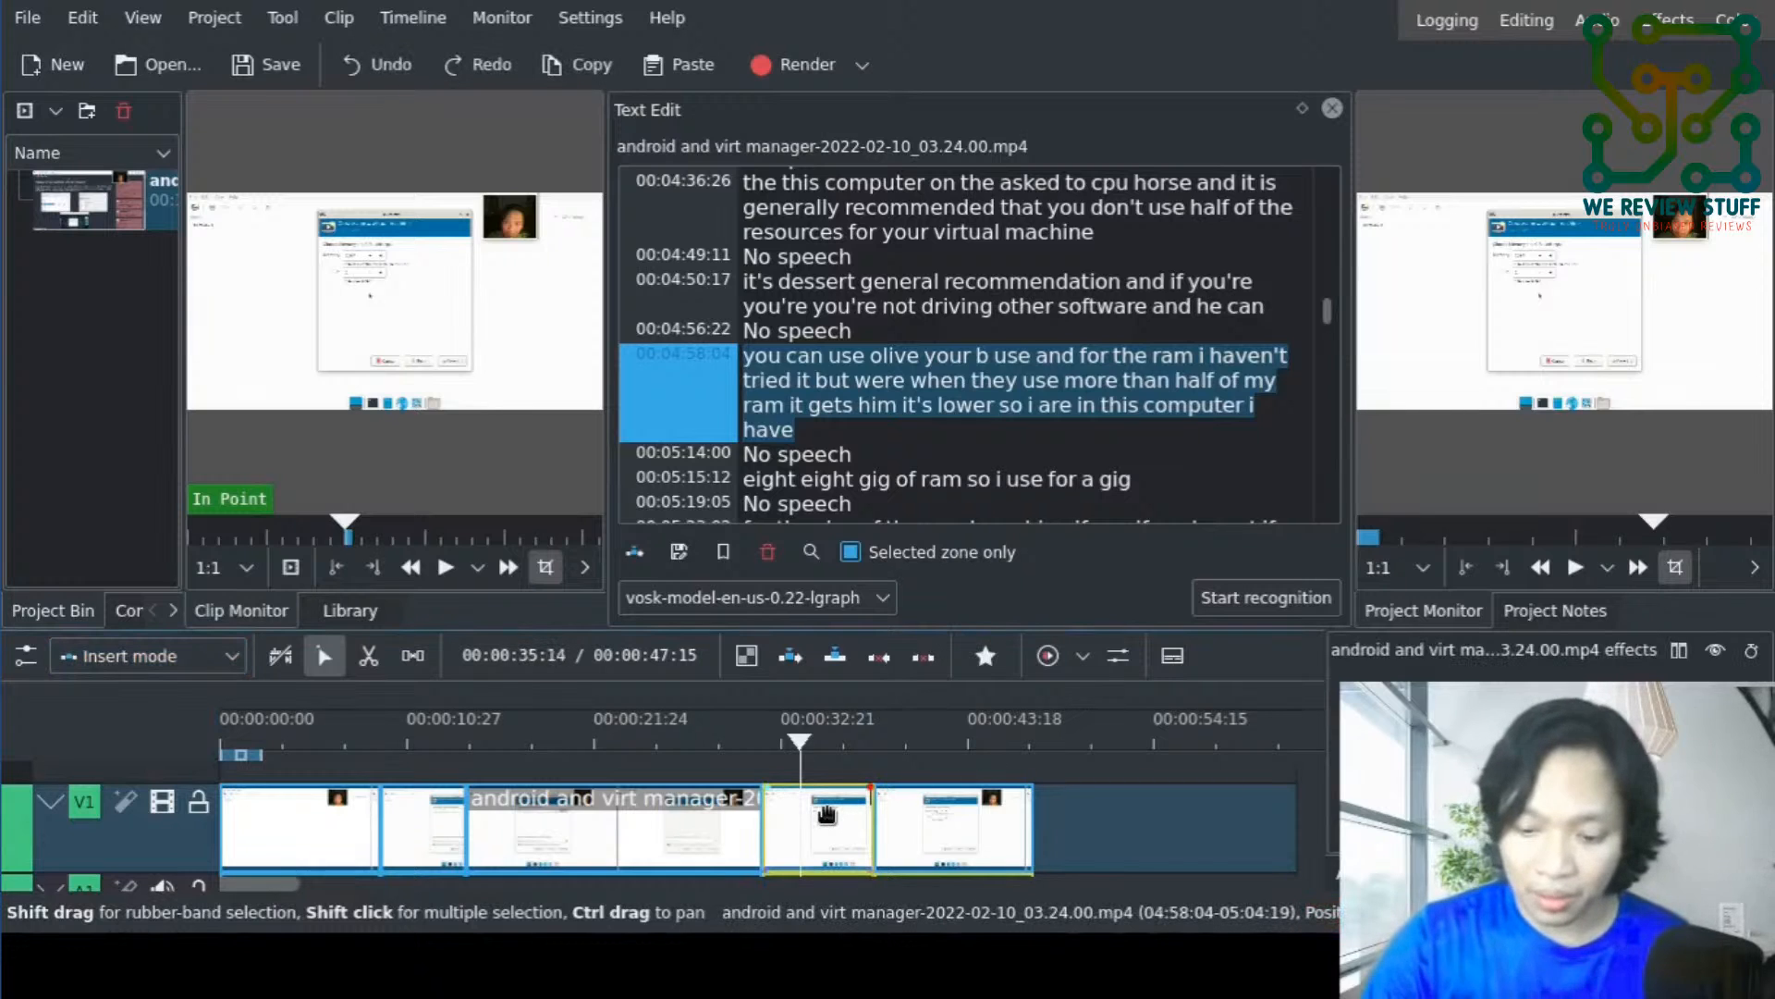
key("Delete")
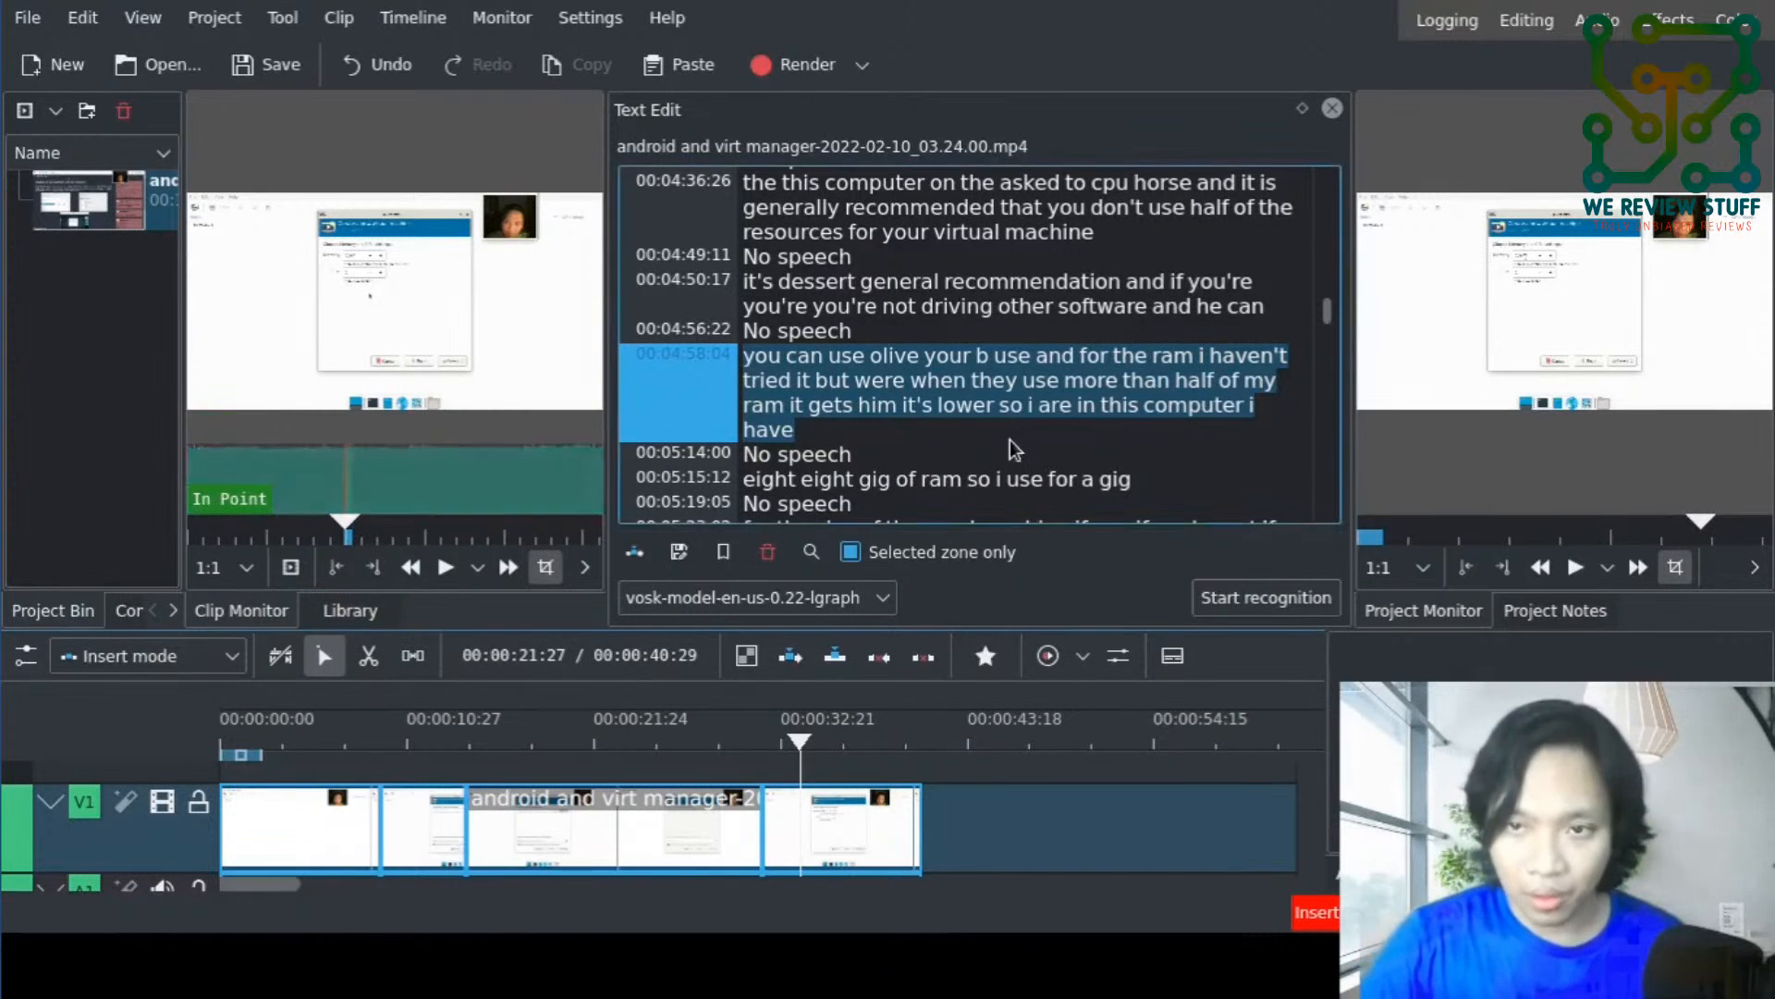
- Select the word "android" in the transcript segment at 00:00:18:04 to view that point of the source clip
left_click(819, 80)
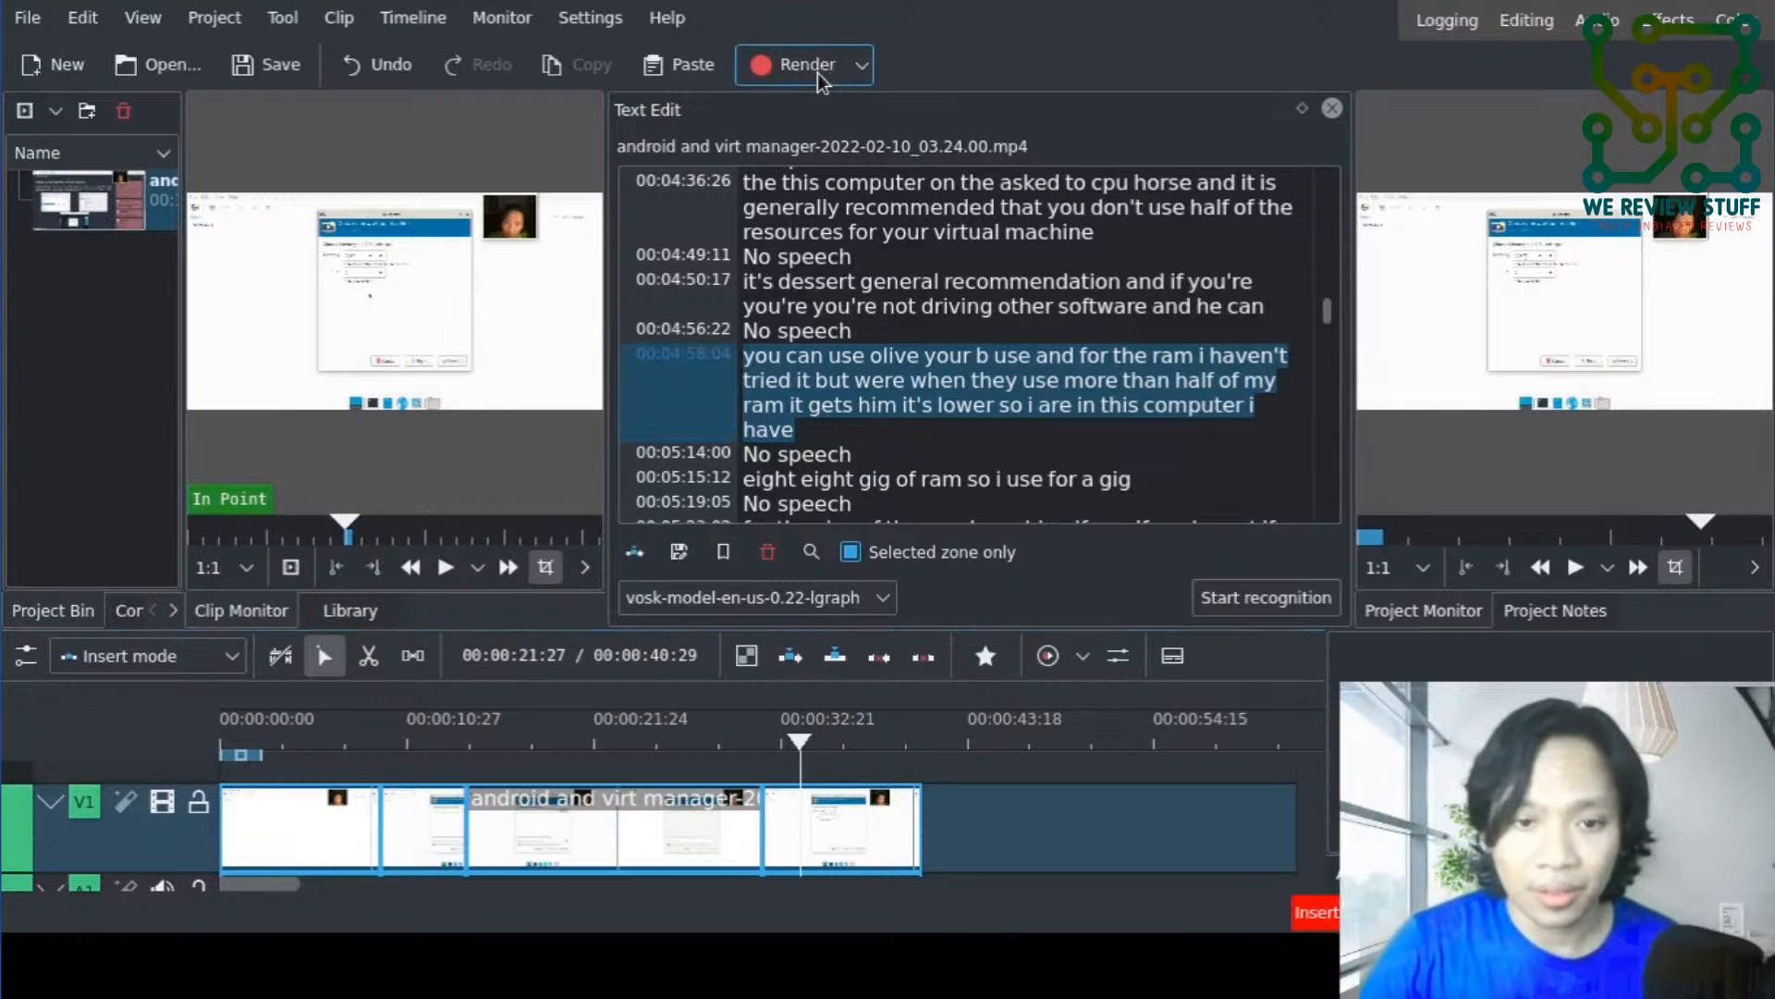
left_click(1162, 126)
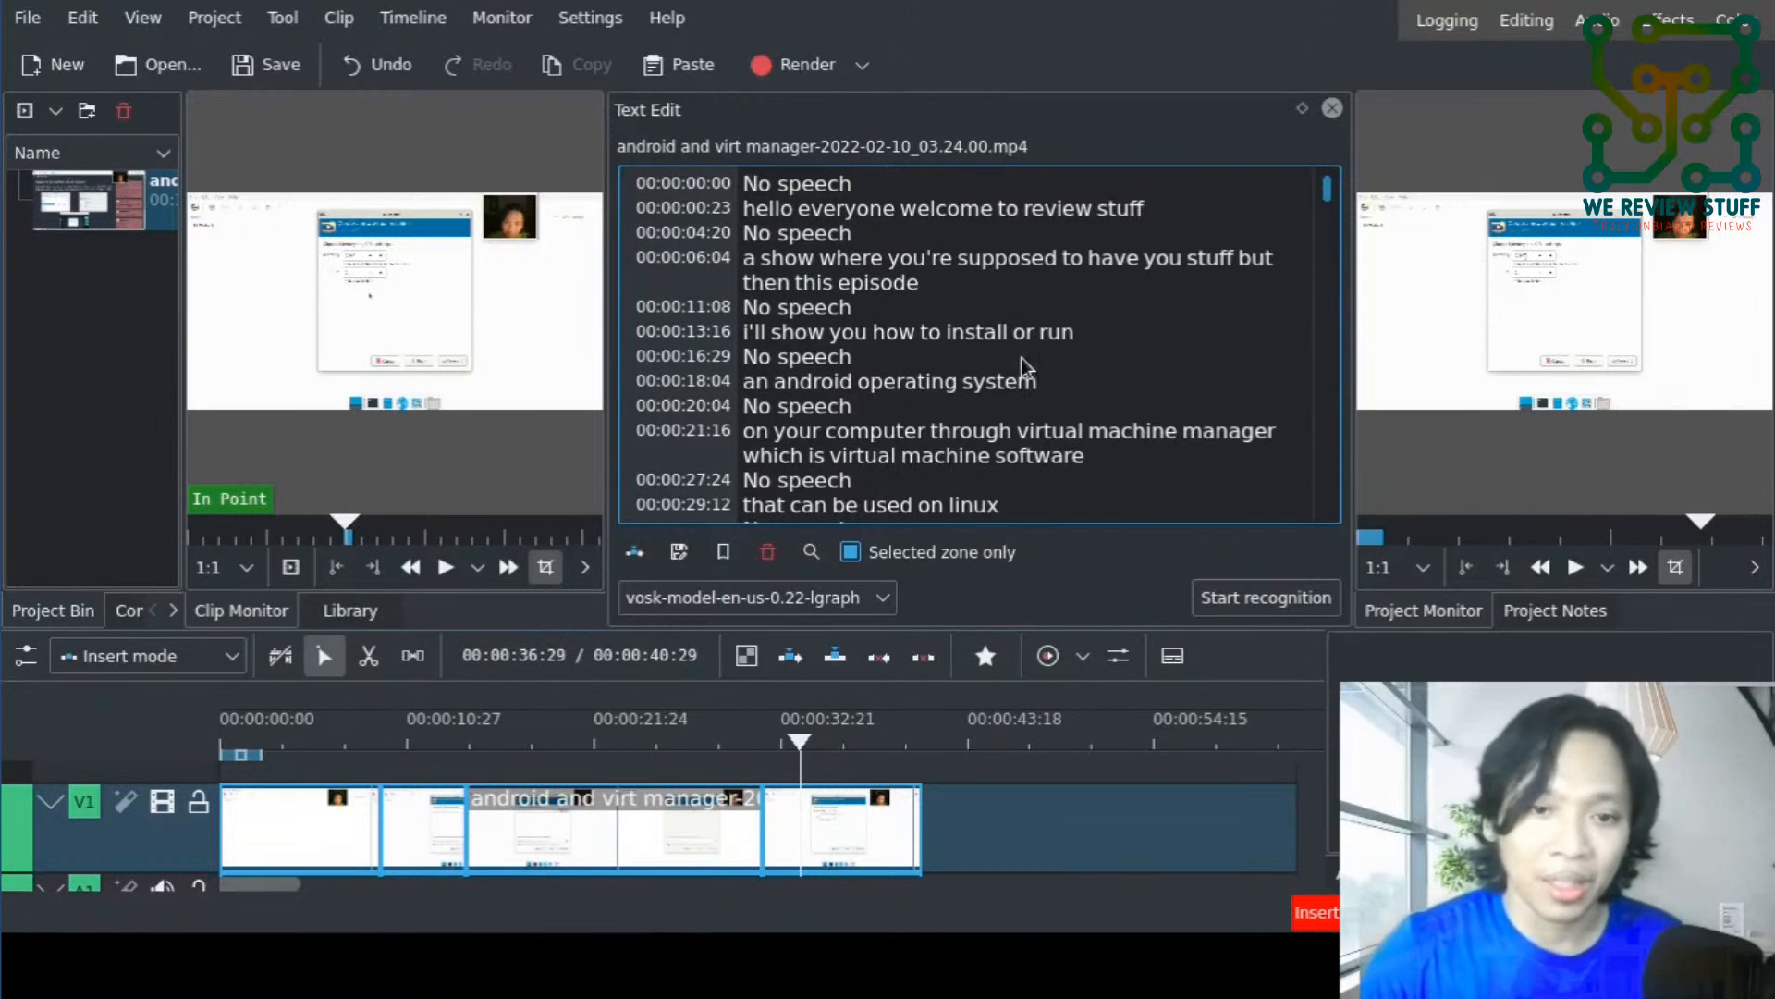
double_click(806, 384)
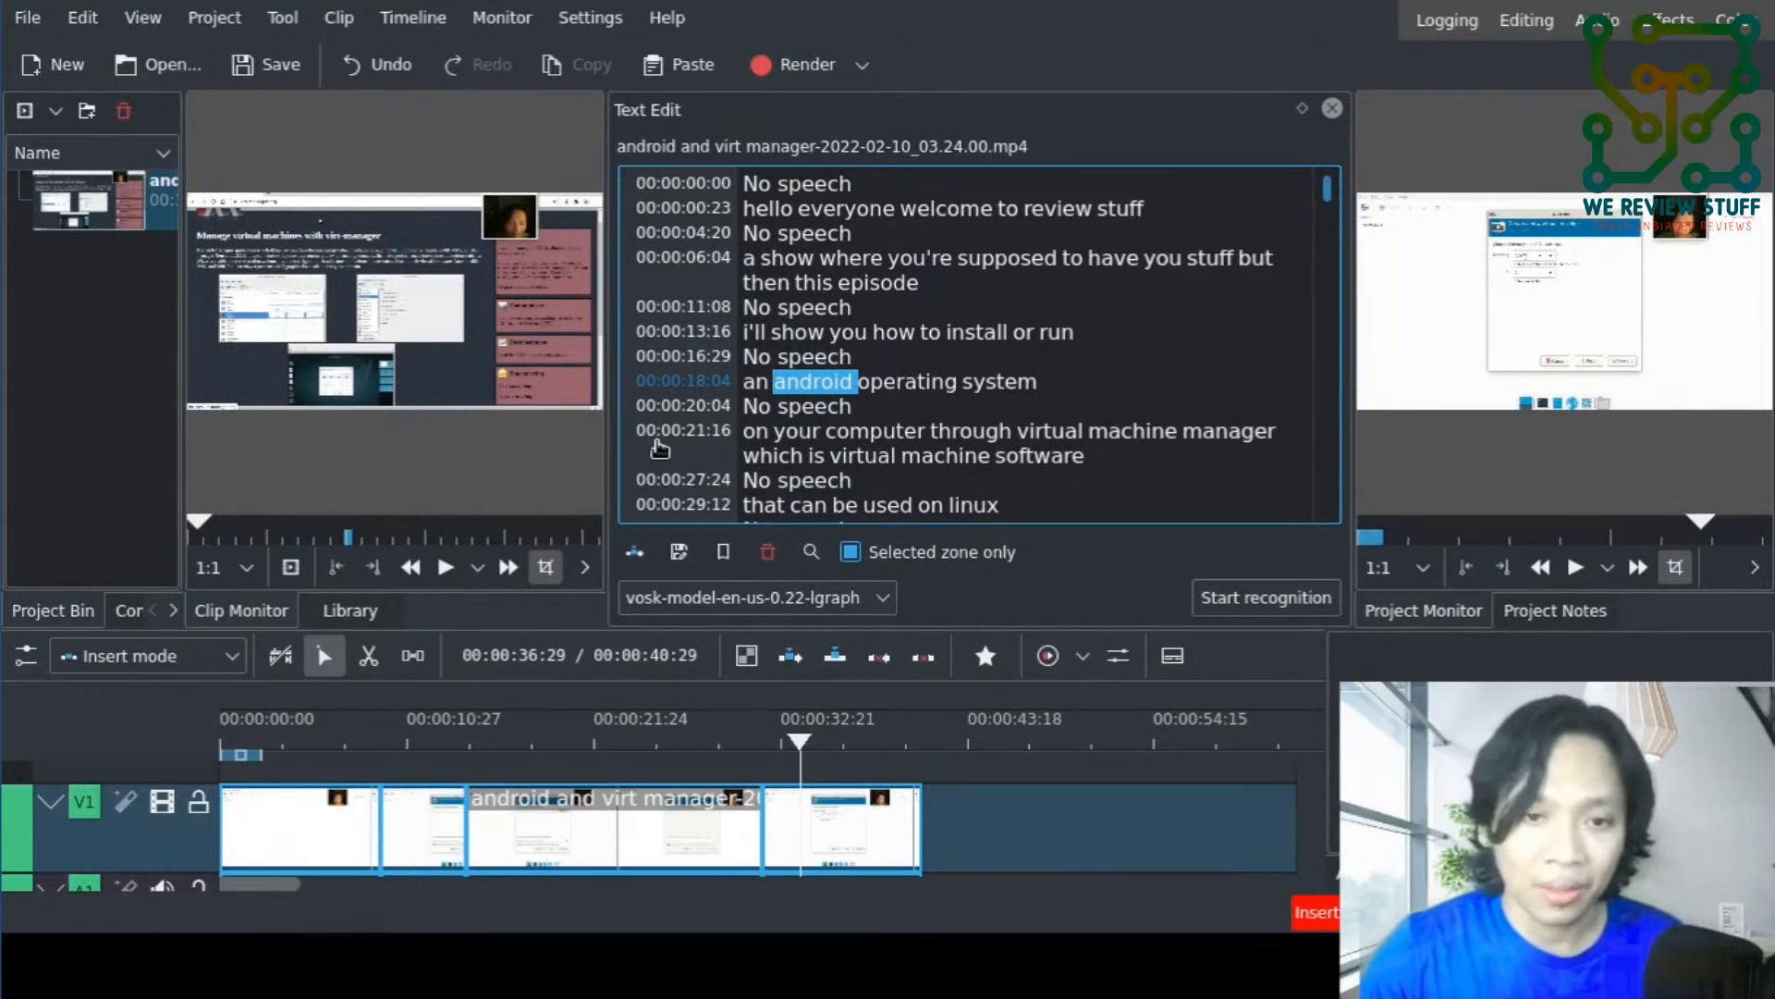
- Switch from the Pictory AI pricing page in the browser back to Kdenlive
mouse_move(553, 111)
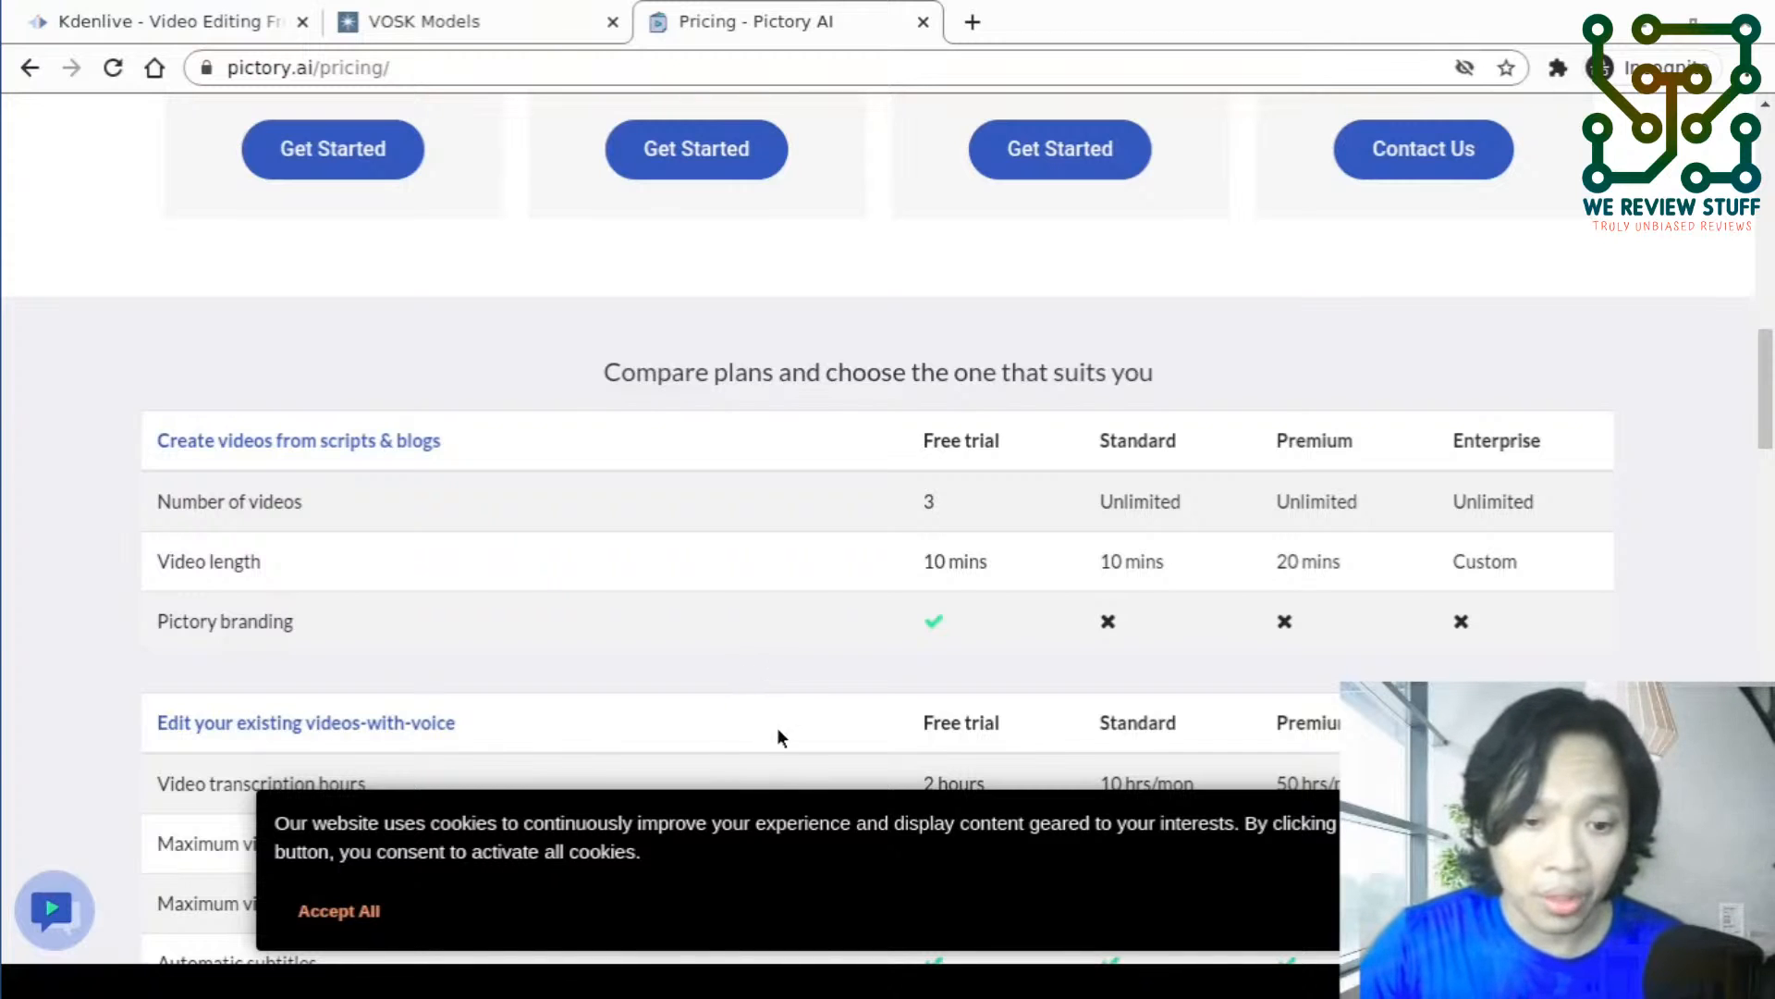
key("alt+Tab")
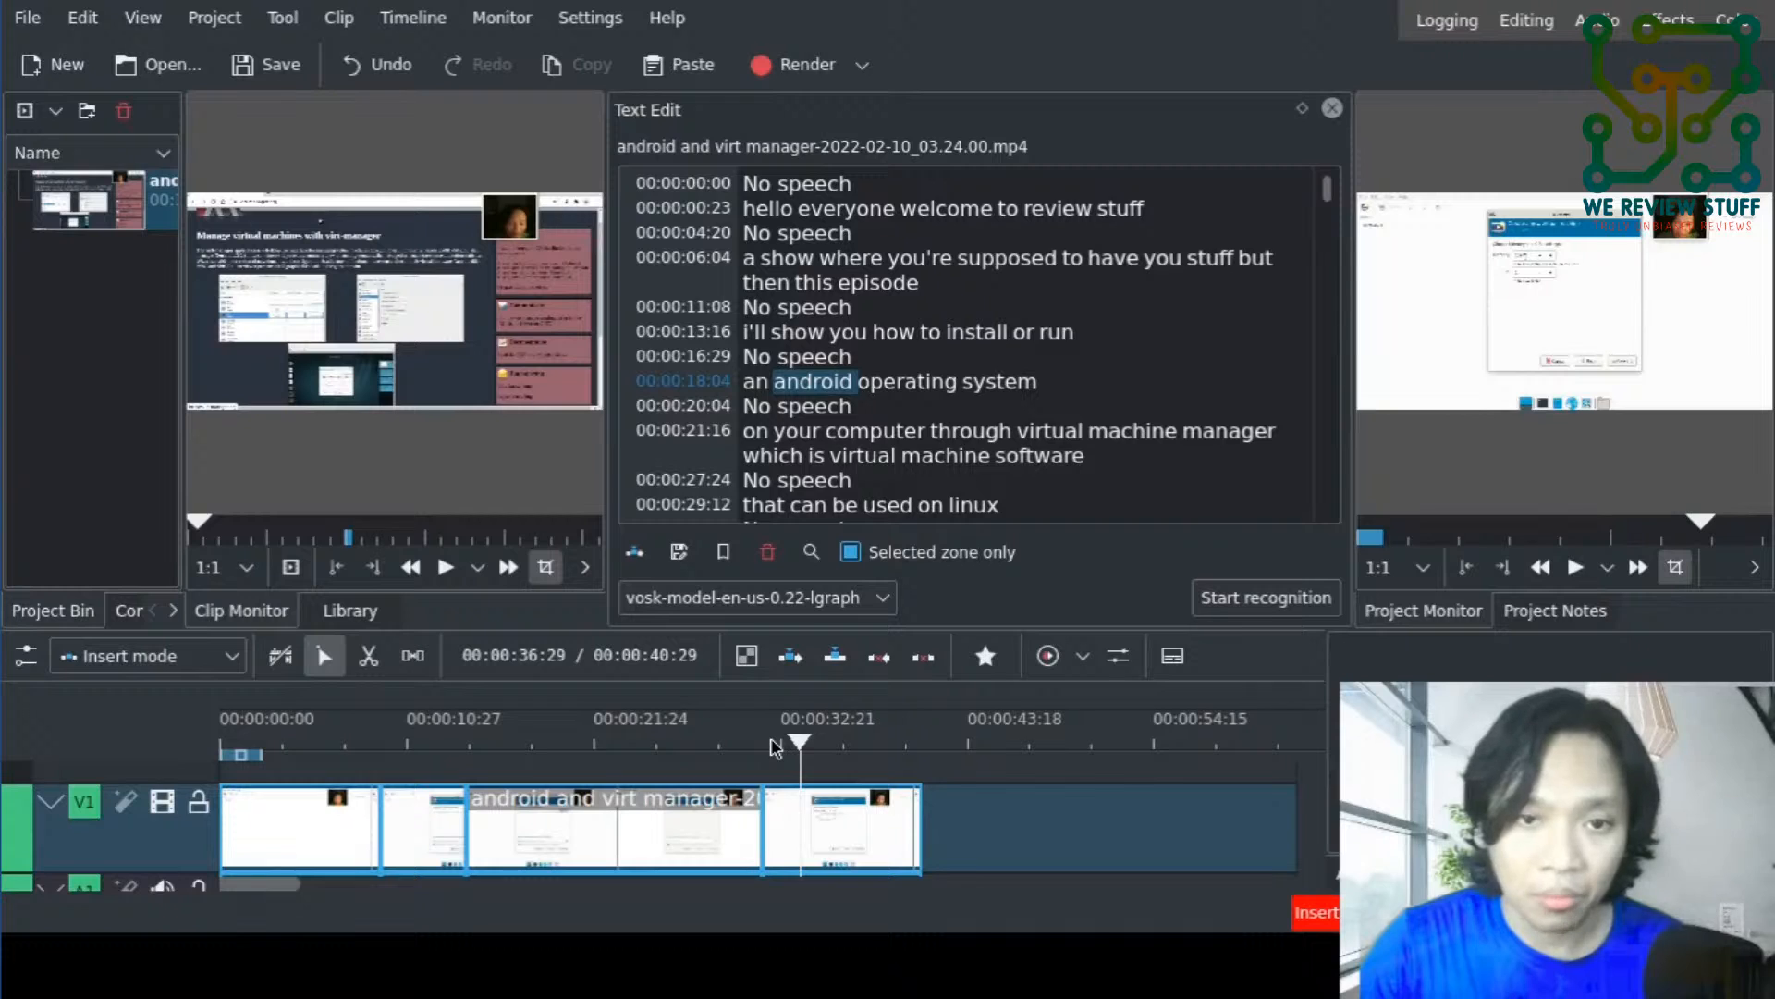